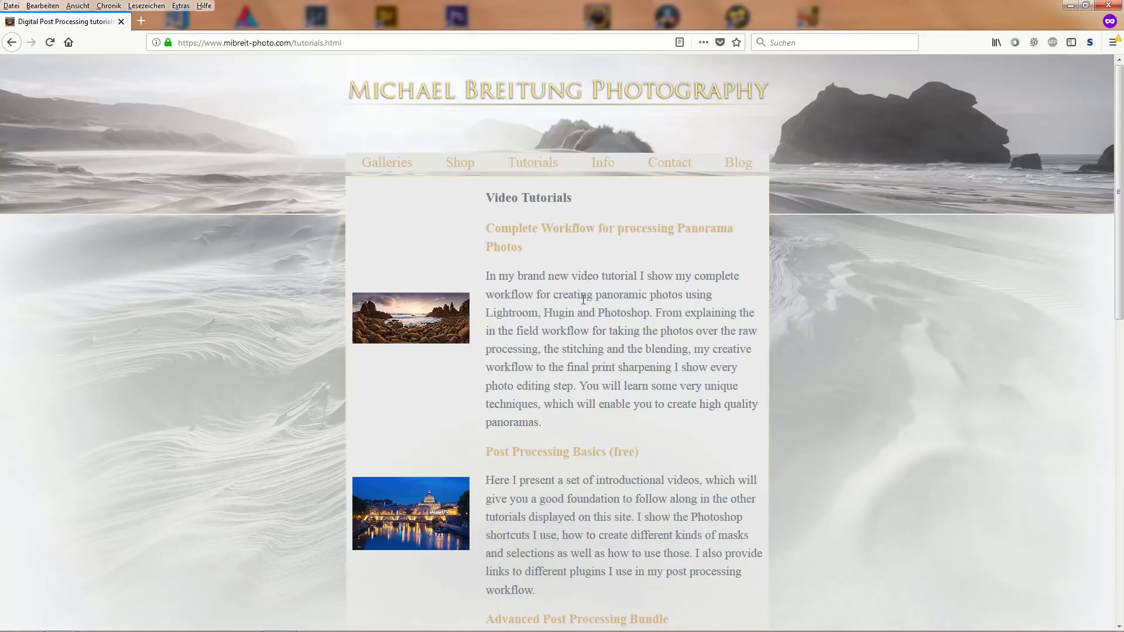
# Look through the list of video tutorials on the Michael Breitung Photography site
pyautogui.scroll(-2, 465, 244)
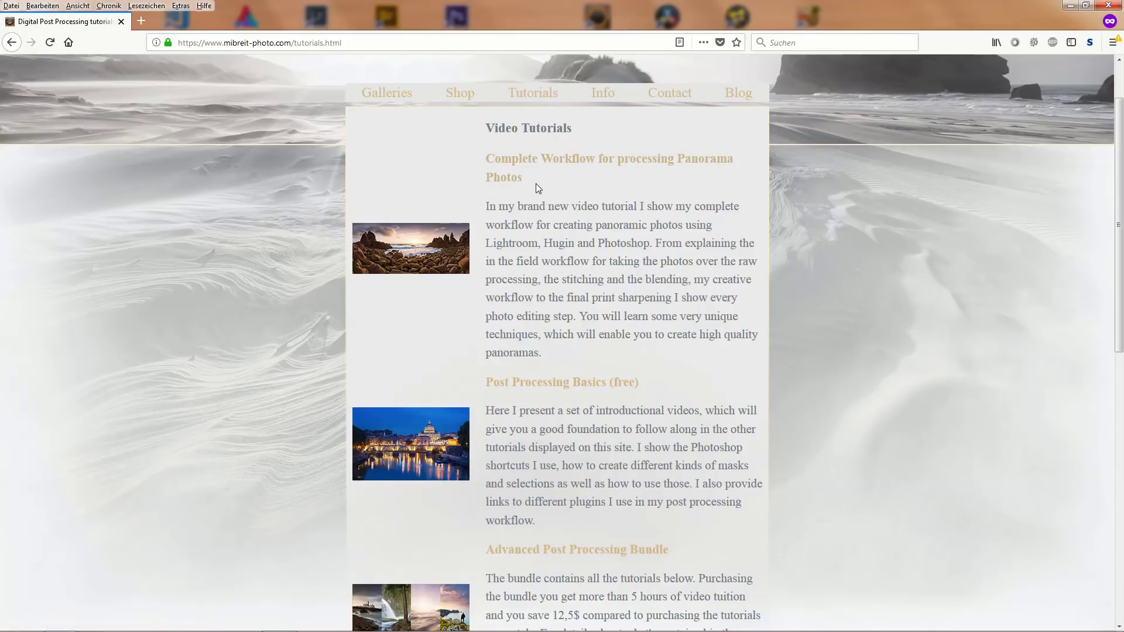
pyautogui.scroll(-5, 575, 335)
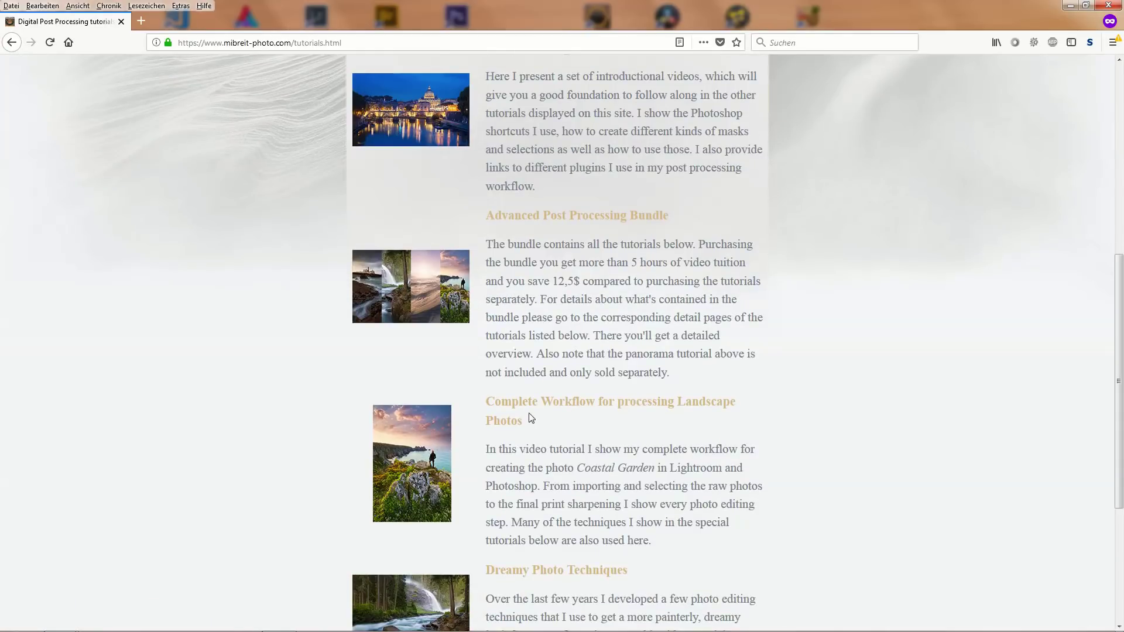
pyautogui.scroll(-1, 550, 421)
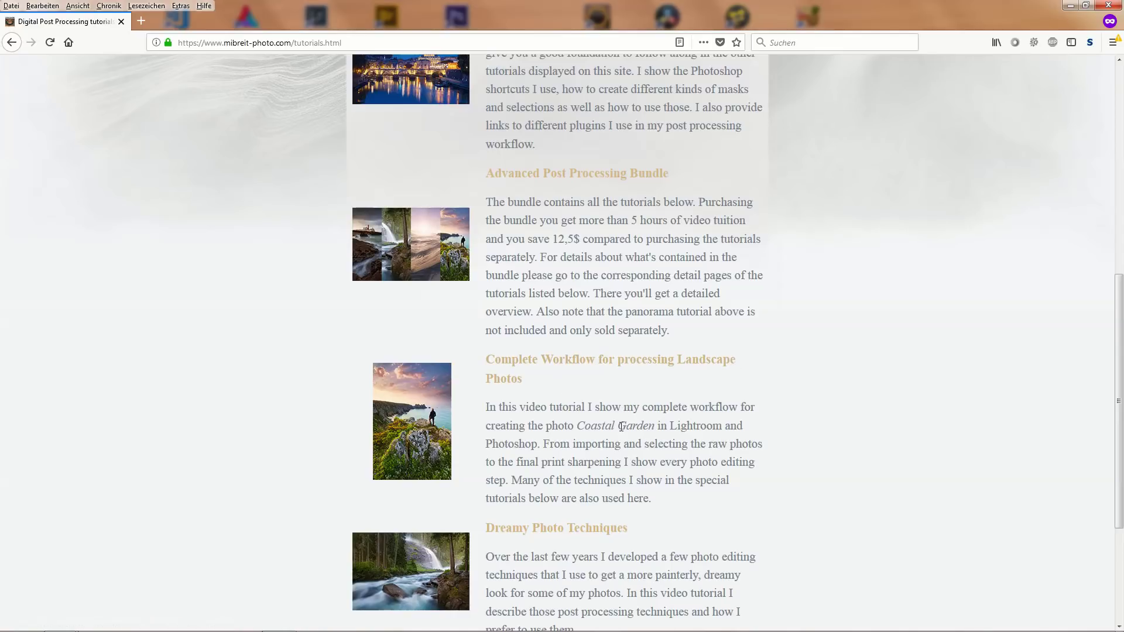
pyautogui.scroll(8, 620, 448)
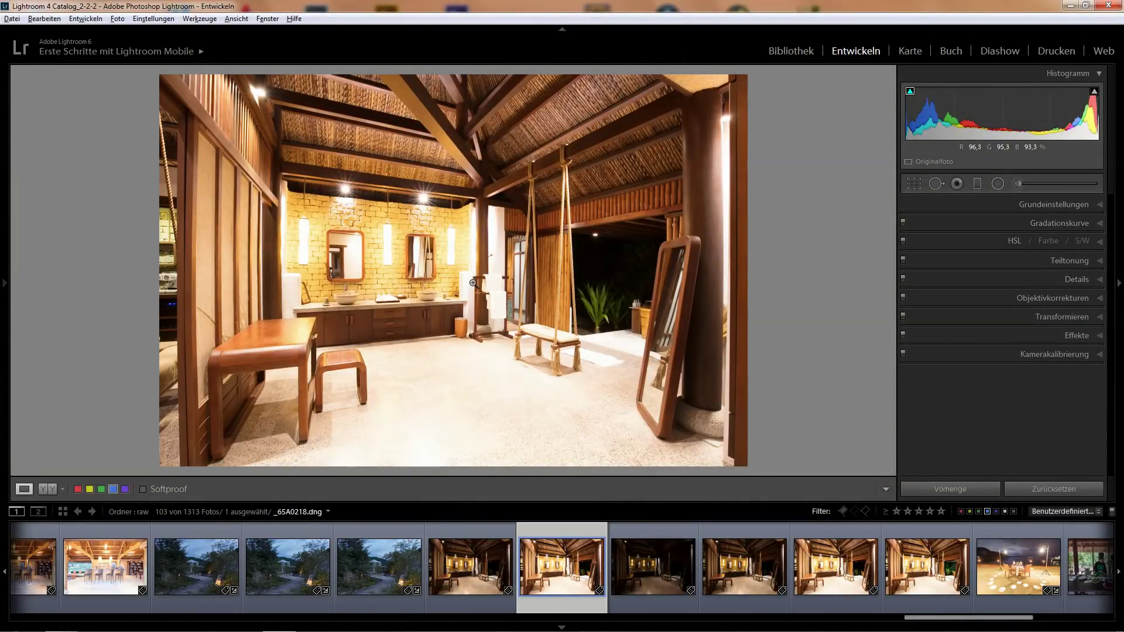
# Switch the filmstrip filter off to view all exposures of the room, and restore the custom filter
pyautogui.click(988, 510)
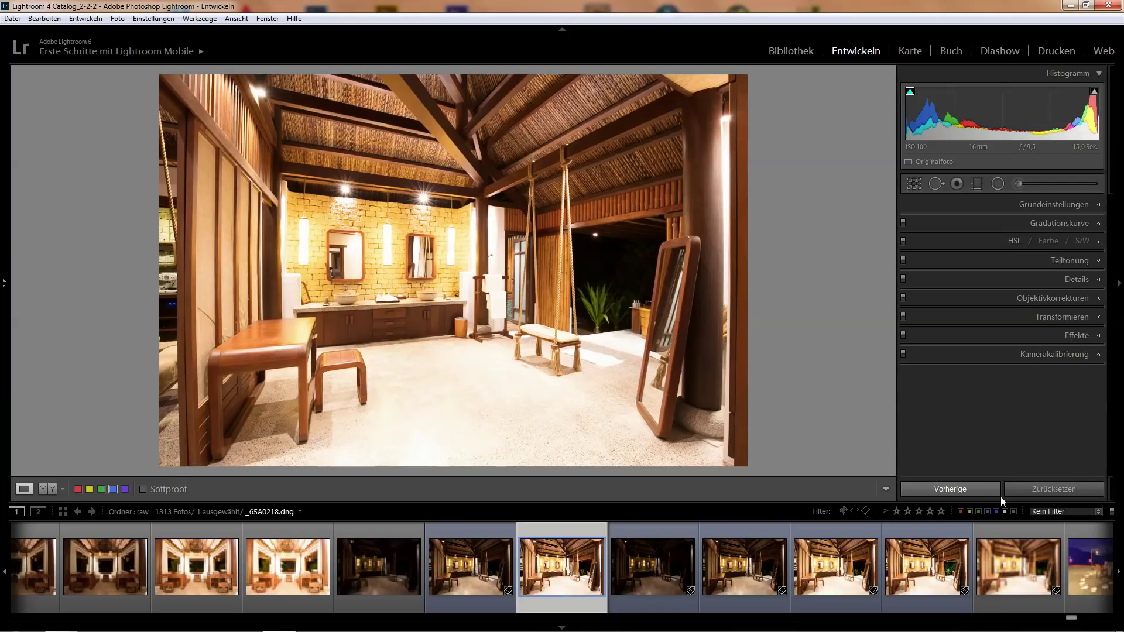
pyautogui.click(998, 491)
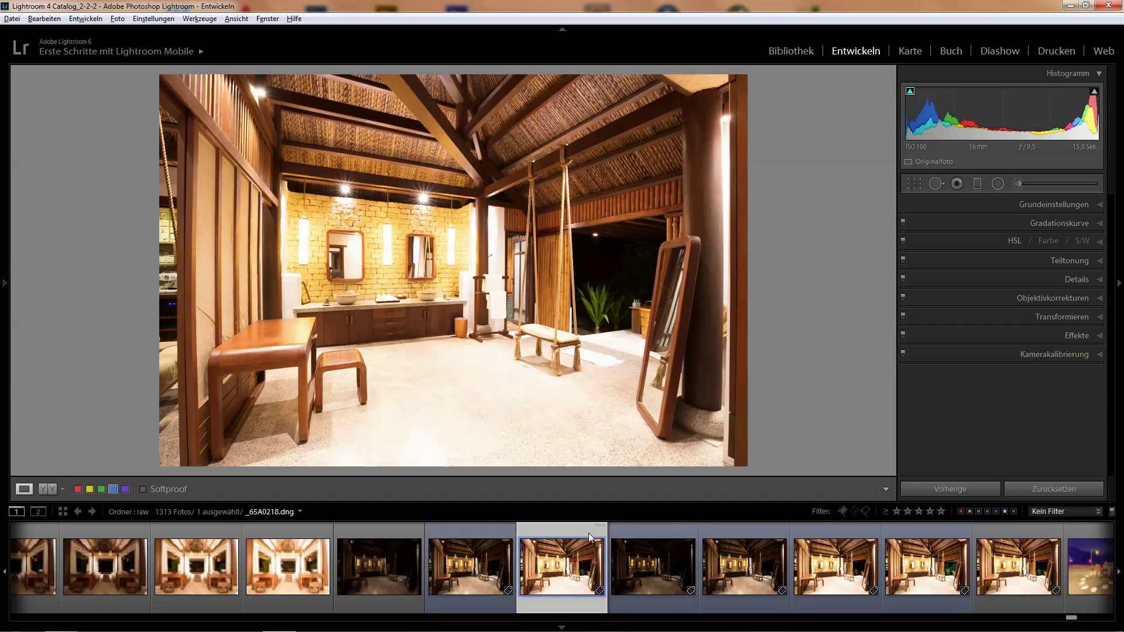
pyautogui.click(988, 509)
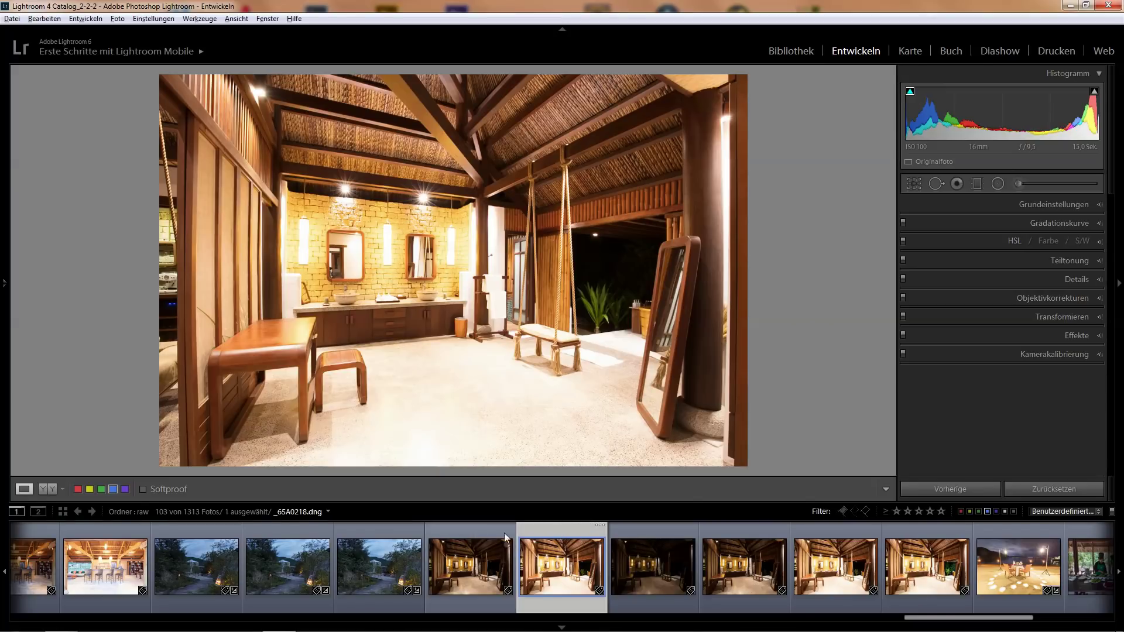
# Select photo _65A0217 in the filmstrip and open its basic adjustments
pyautogui.click(476, 529)
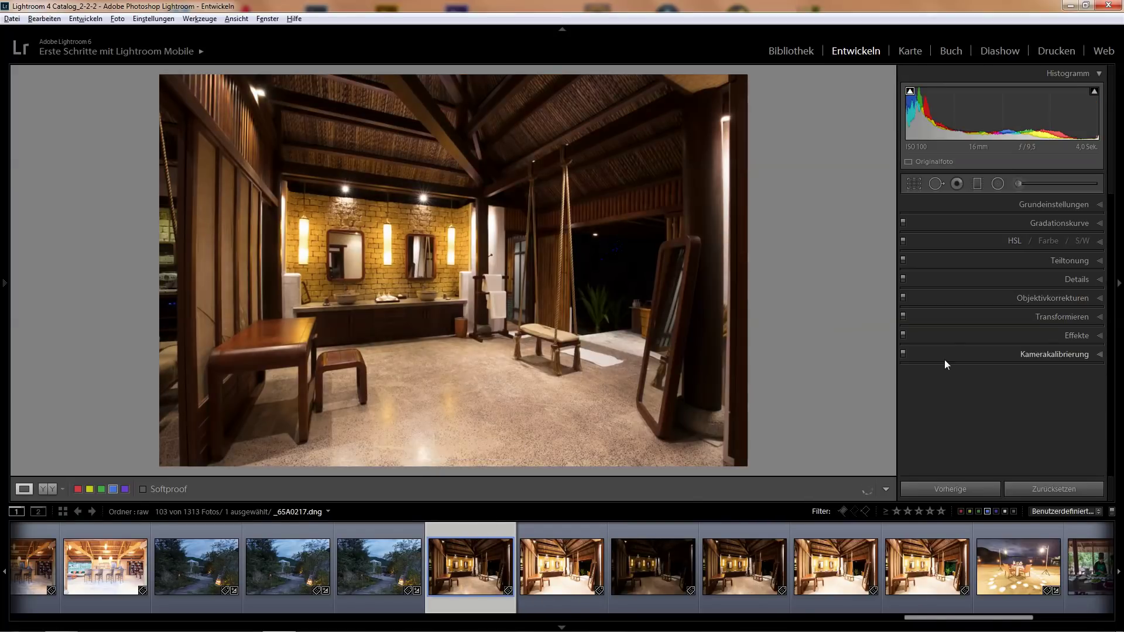
pyautogui.click(1094, 206)
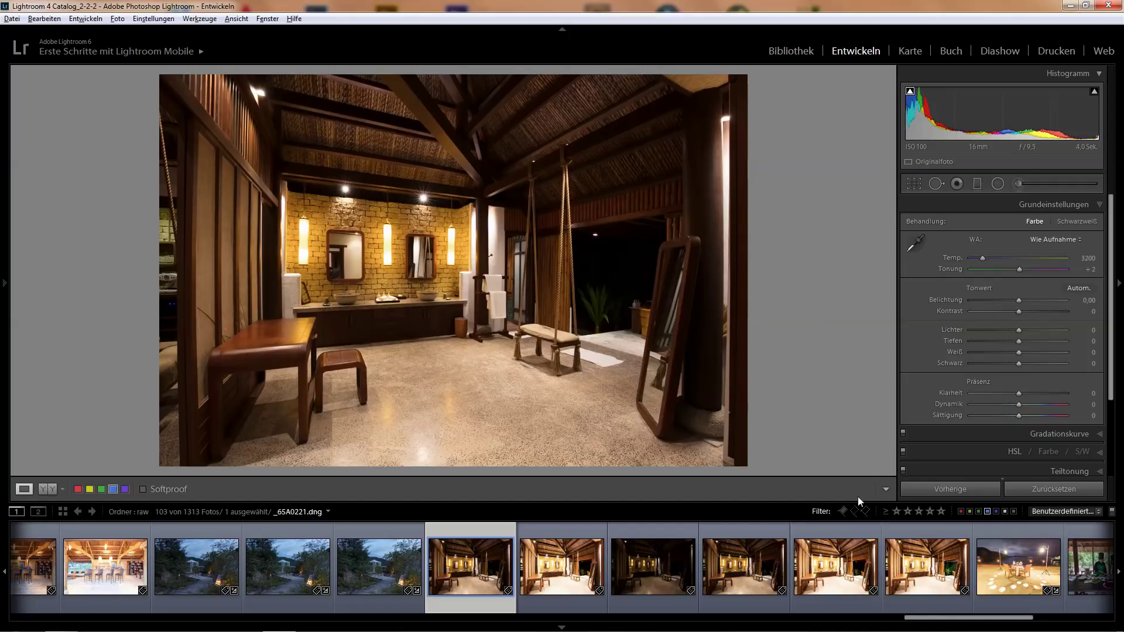
# Try a custom white balance with temperature 3104 and tint +3 on _65A0217
pyautogui.click(1084, 259)
pyautogui.press('Return')
pyautogui.moveTo(1093, 259); pyautogui.dragTo(1095, 259)
pyautogui.click(1093, 270)
pyautogui.write('+3')
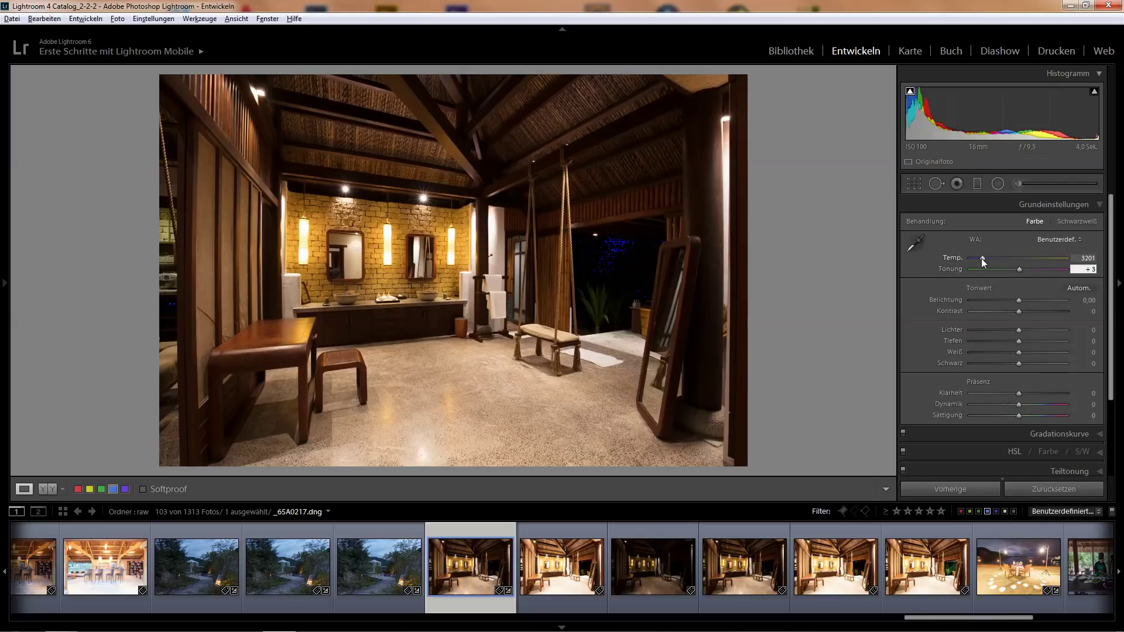
pyautogui.moveTo(981, 258); pyautogui.dragTo(980, 259)
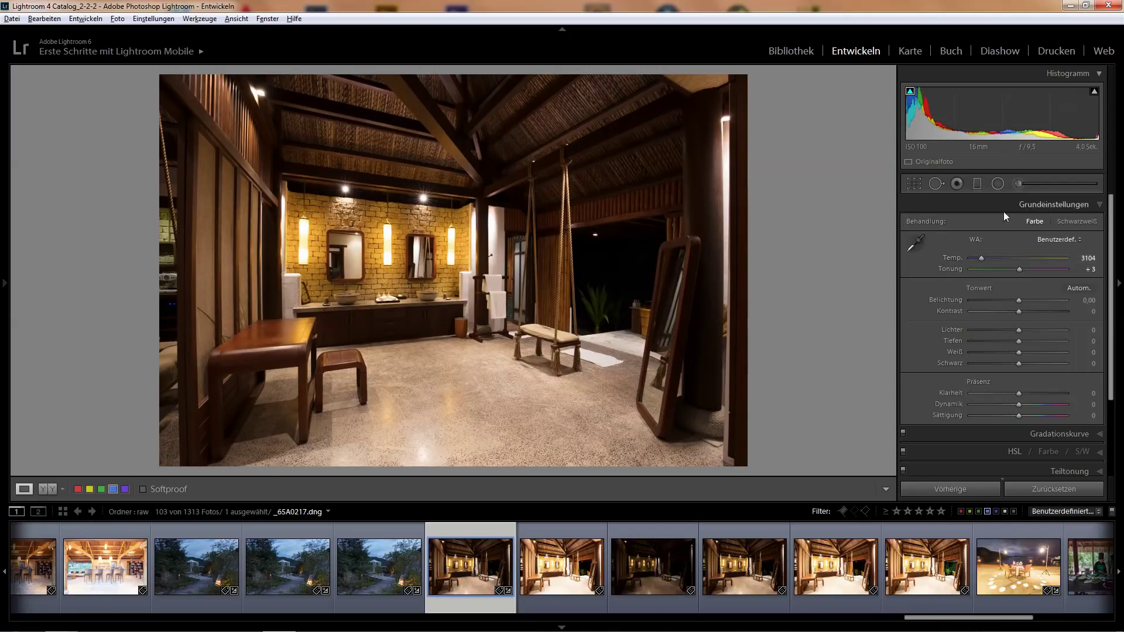
# Set the white balance to Automatic, the highlights to -51 and the shadows to +50
pyautogui.click(1060, 240)
pyautogui.click(1033, 266)
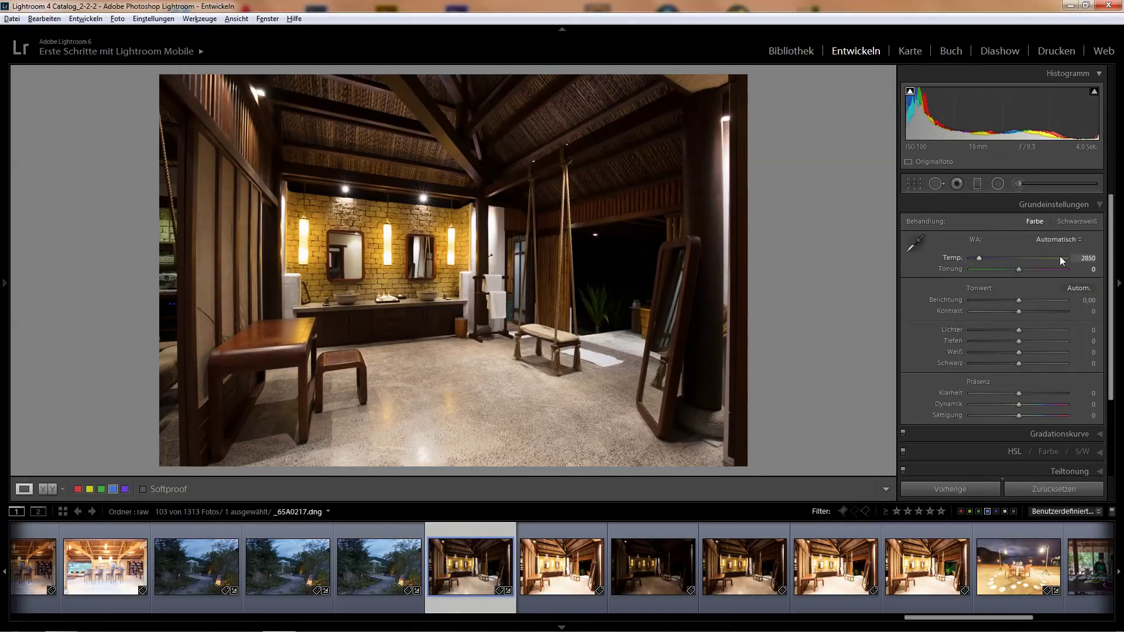
pyautogui.click(994, 329)
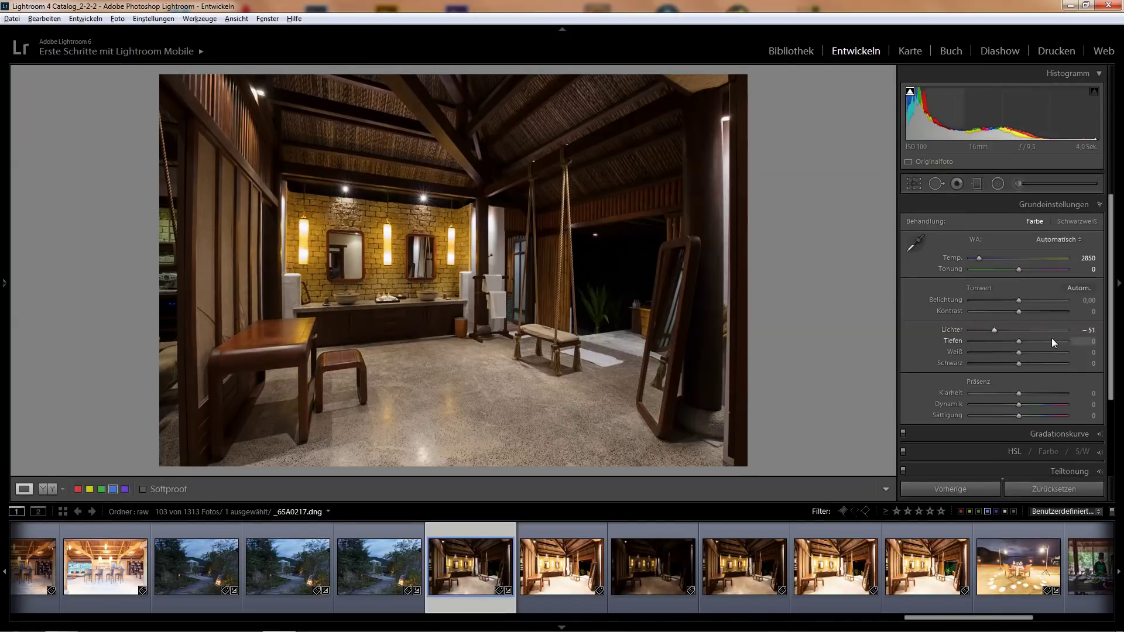
pyautogui.click(1043, 341)
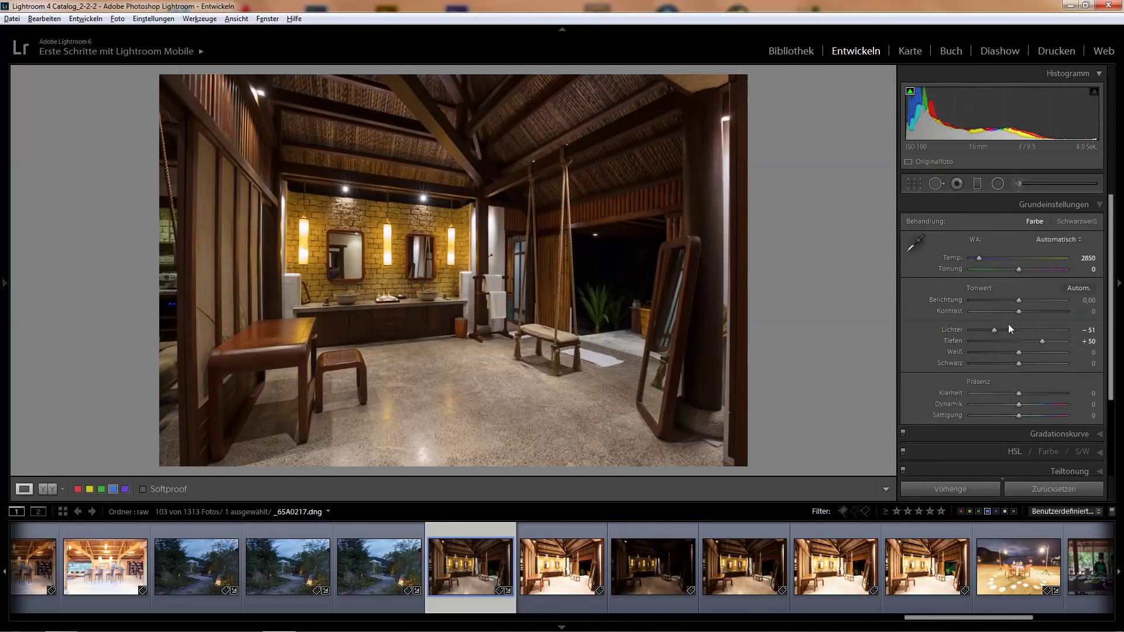
# Set the photo's sharpening to amount 6, radius 0.5 and masking 28
pyautogui.moveTo(1112, 297); pyautogui.dragTo(1111, 375)
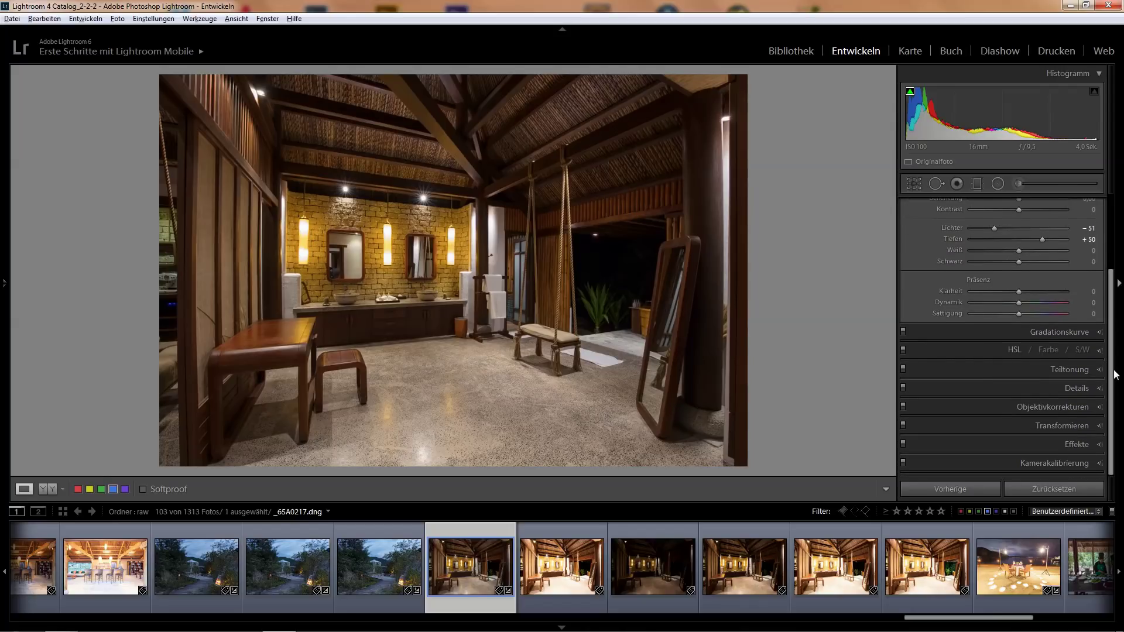
pyautogui.click(1097, 389)
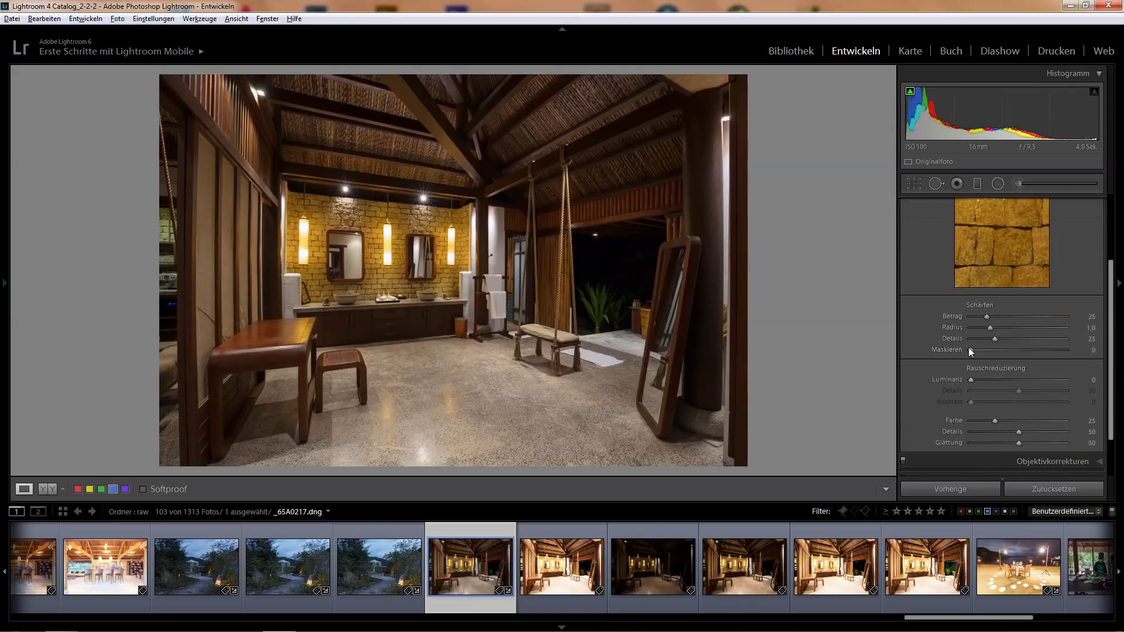
pyautogui.moveTo(970, 350); pyautogui.dragTo(997, 350)
pyautogui.moveTo(990, 327); pyautogui.dragTo(952, 330)
pyautogui.moveTo(1113, 315); pyautogui.dragTo(1101, 255)
pyautogui.click(1100, 255)
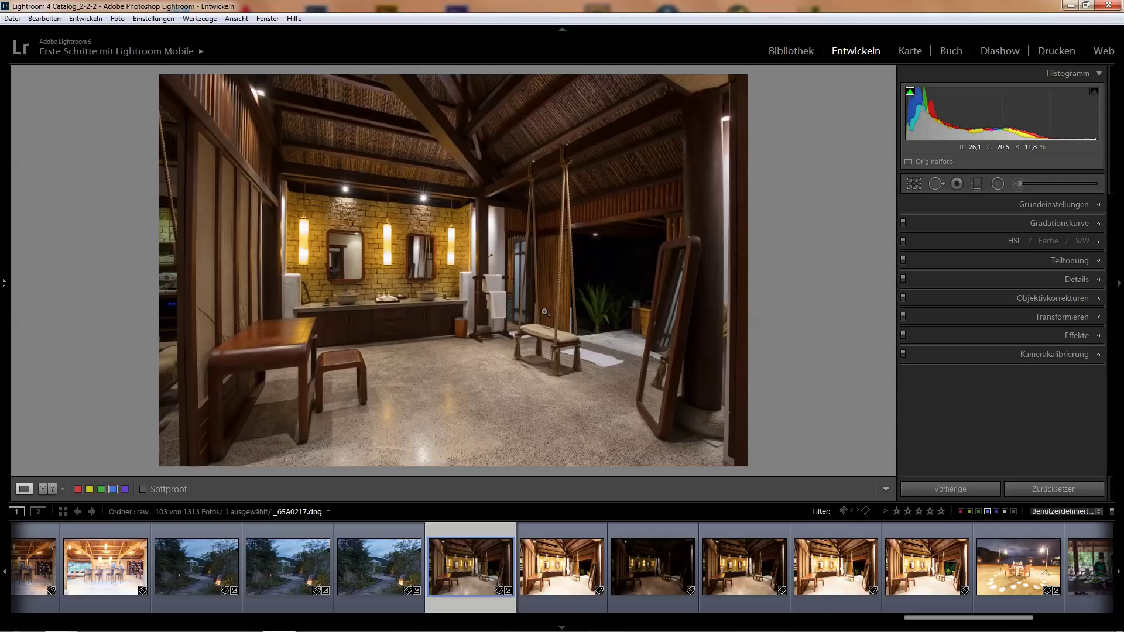
pyautogui.click(1096, 280)
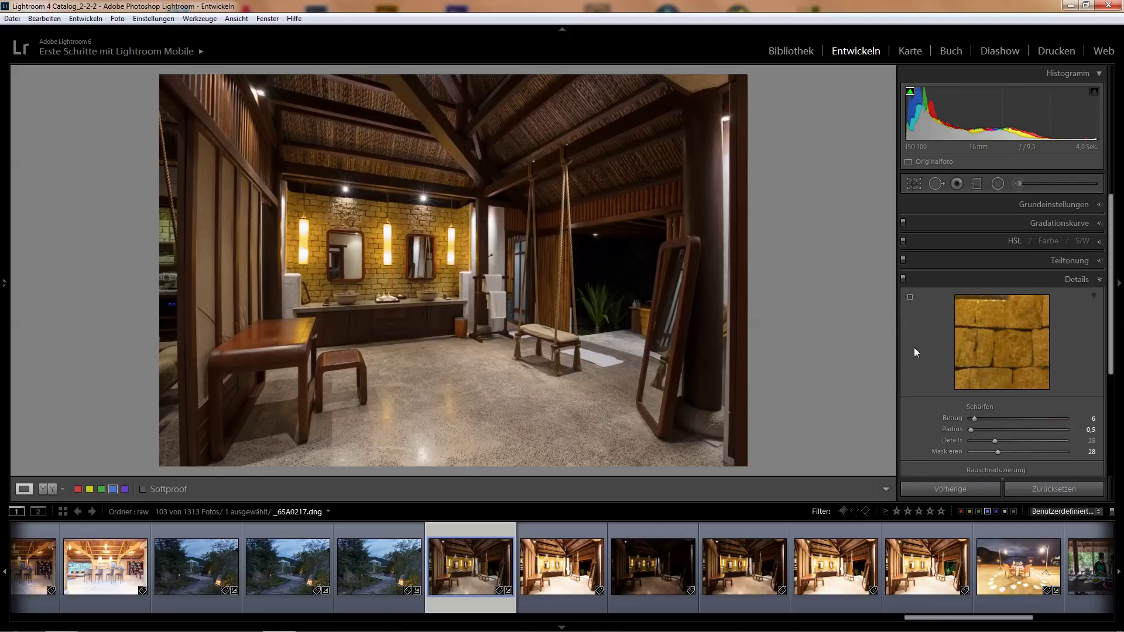
pyautogui.click(1099, 281)
# Enable chromatic aberration removal and lens profile corrections, with the vignetting correction strength set to 55
pyautogui.click(1100, 300)
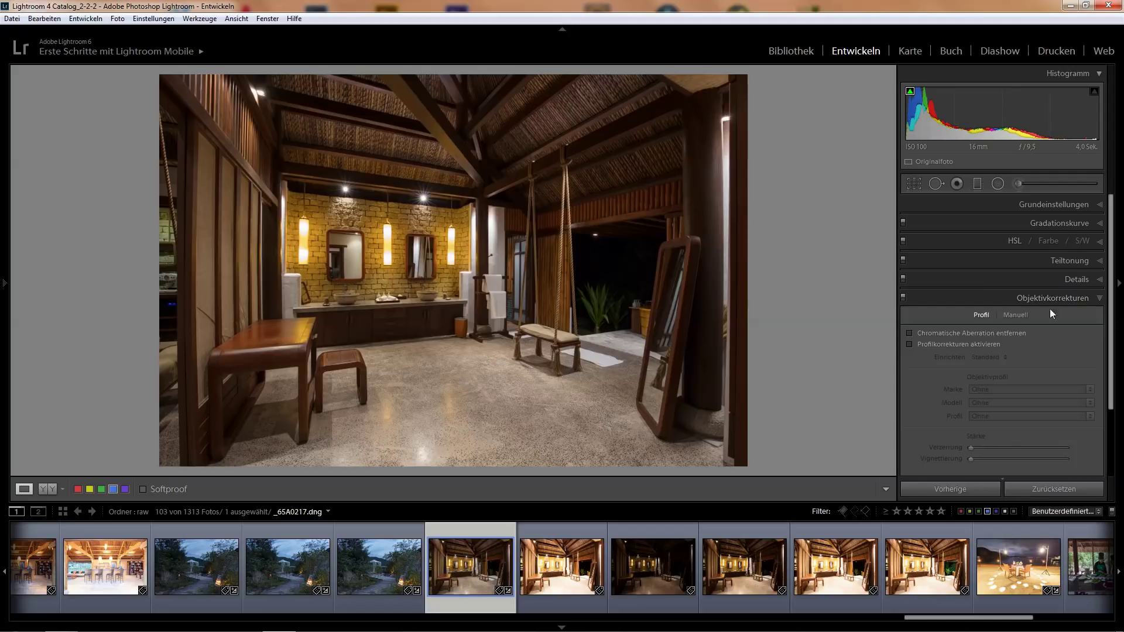
pyautogui.click(909, 344)
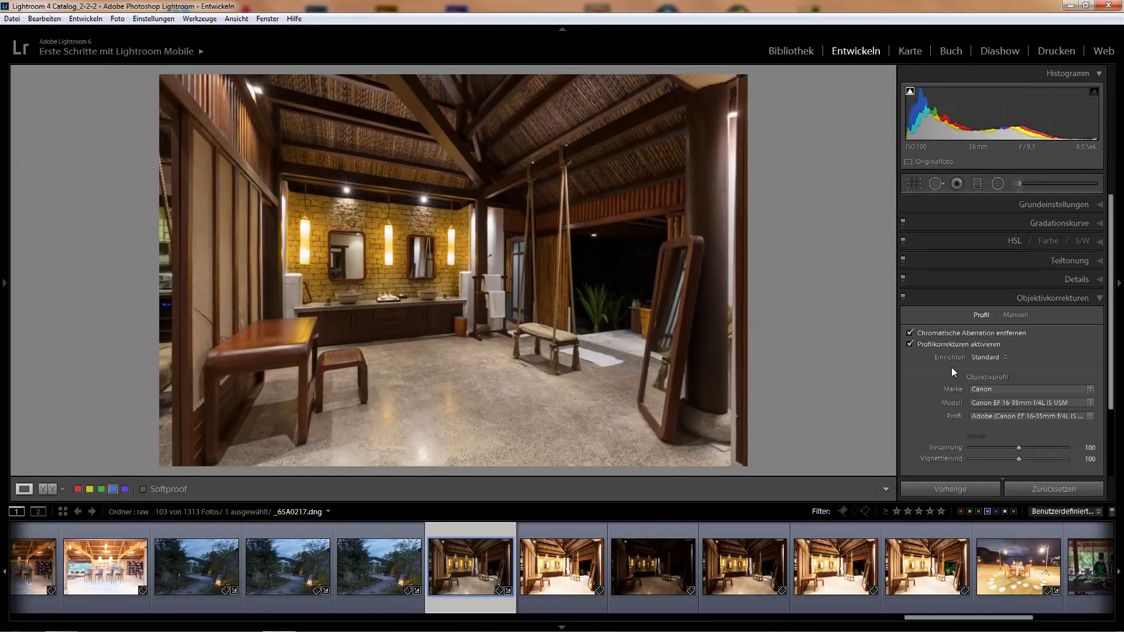
pyautogui.click(996, 458)
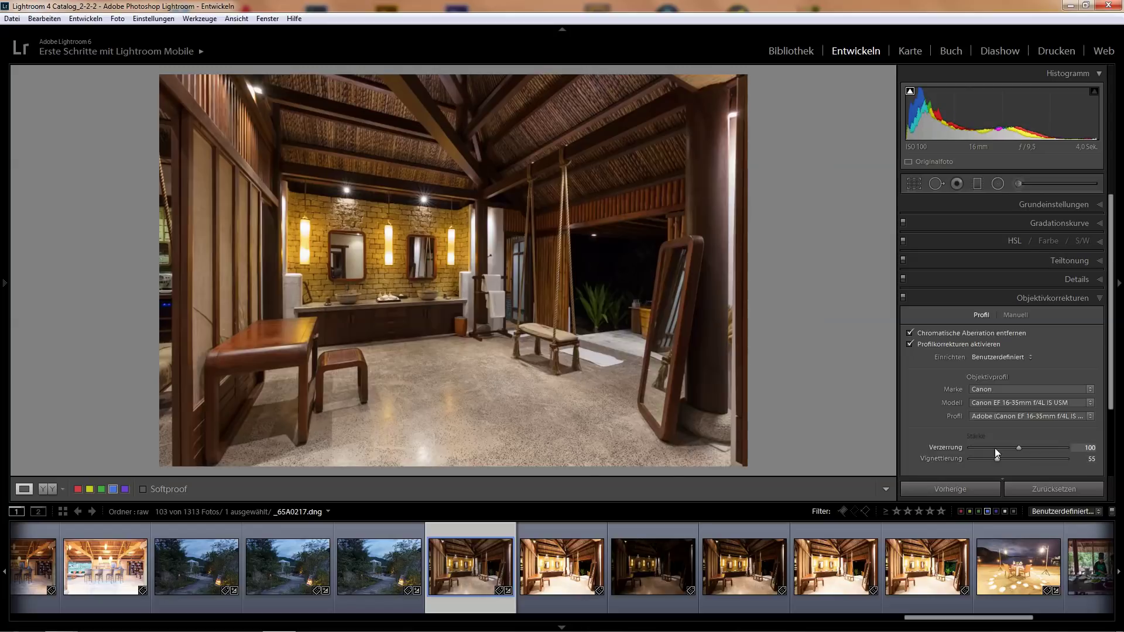
pyautogui.click(1100, 301)
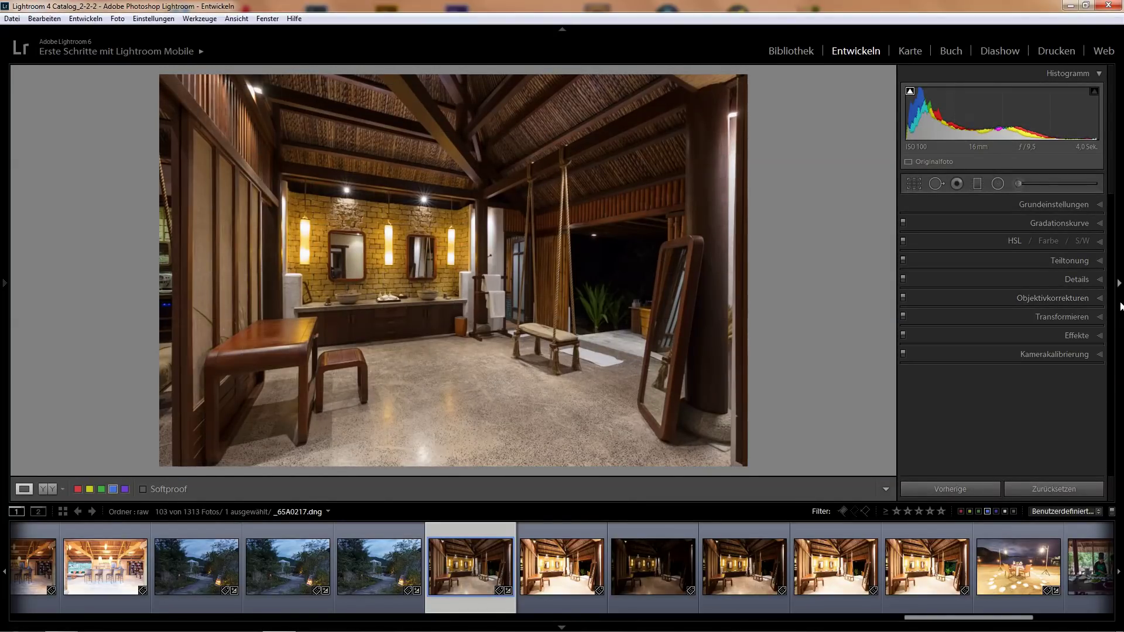
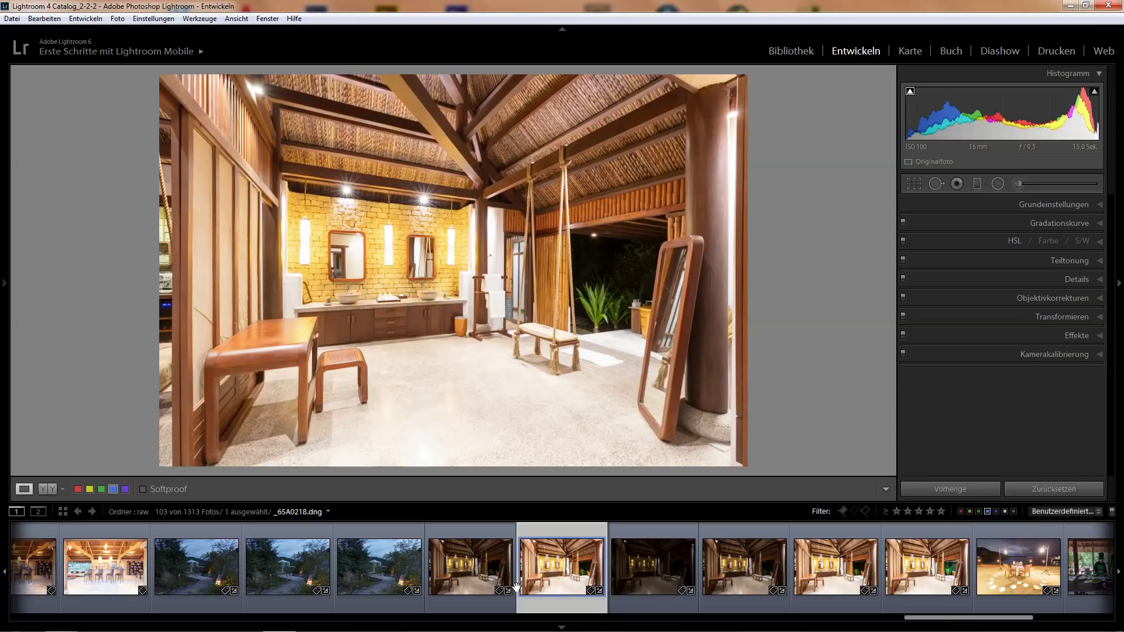
# Compare exposures _65A0217 and _65A0218 and check the basic adjustments of _65A0218
pyautogui.click(476, 598)
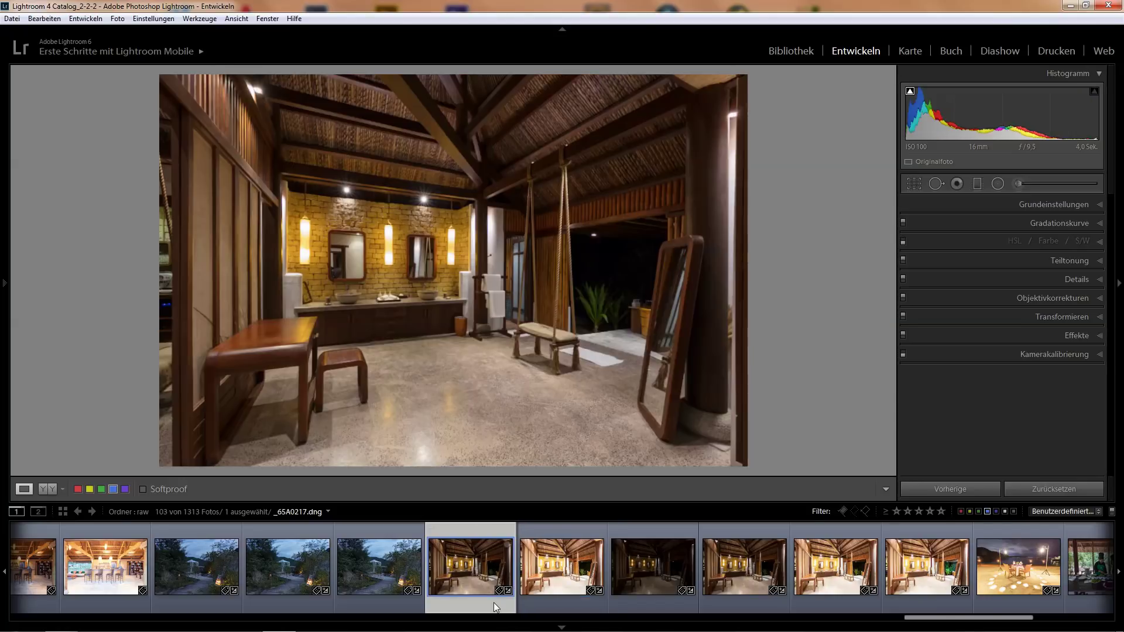
pyautogui.click(552, 603)
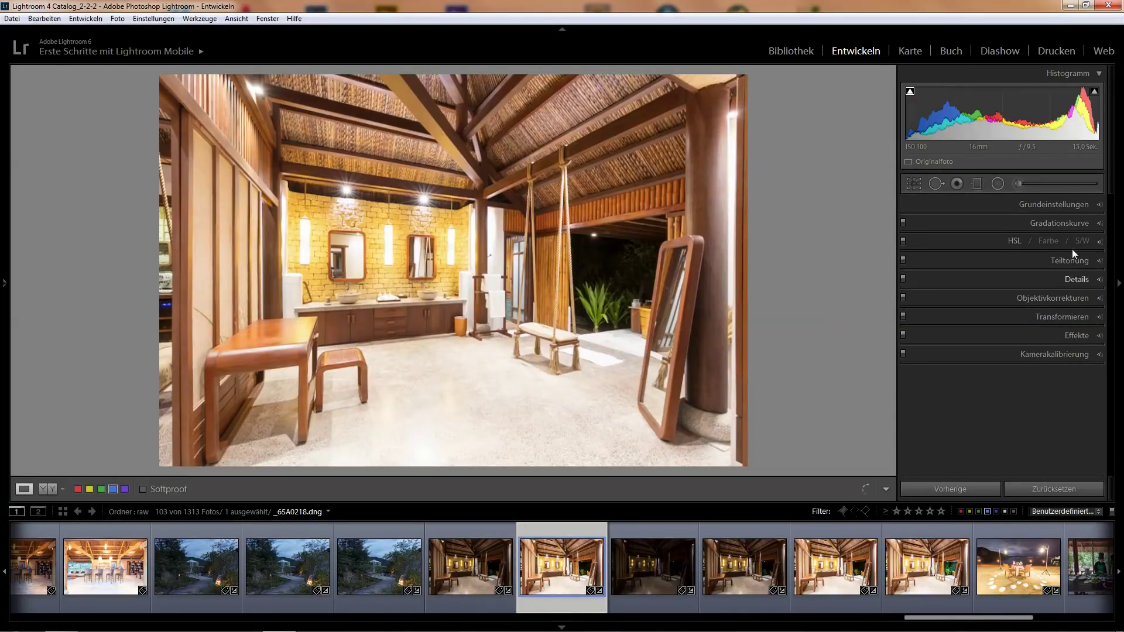
pyautogui.click(1094, 206)
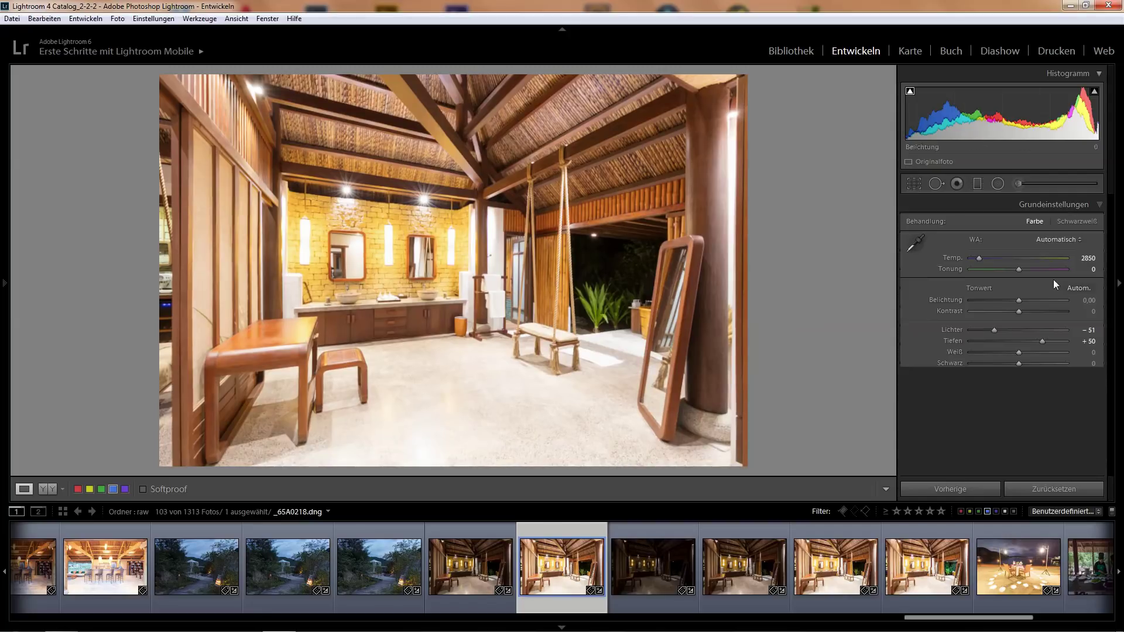
pyautogui.click(469, 603)
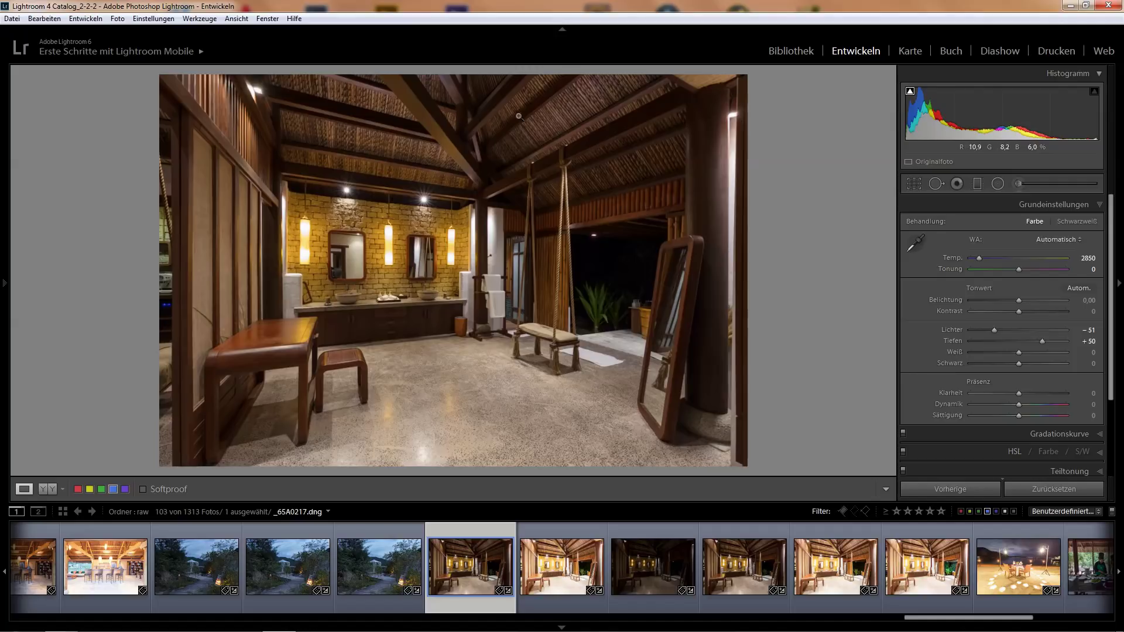
# Set the exposure of the bright photo _65A0218 to -2 and its shadows to +94
pyautogui.click(554, 606)
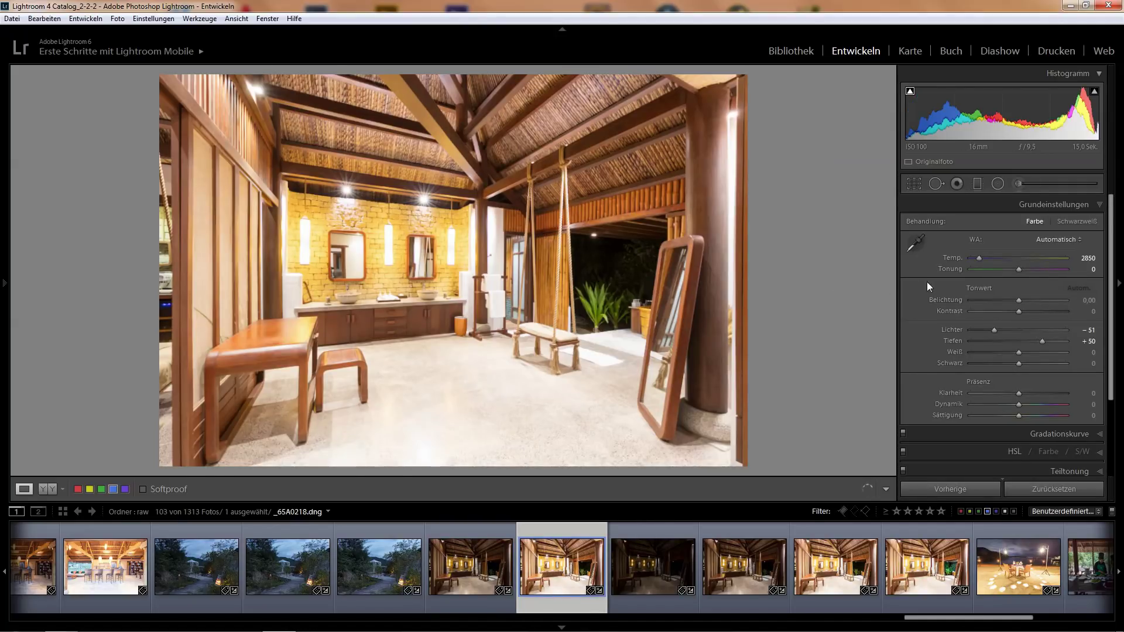
pyautogui.click(1091, 300)
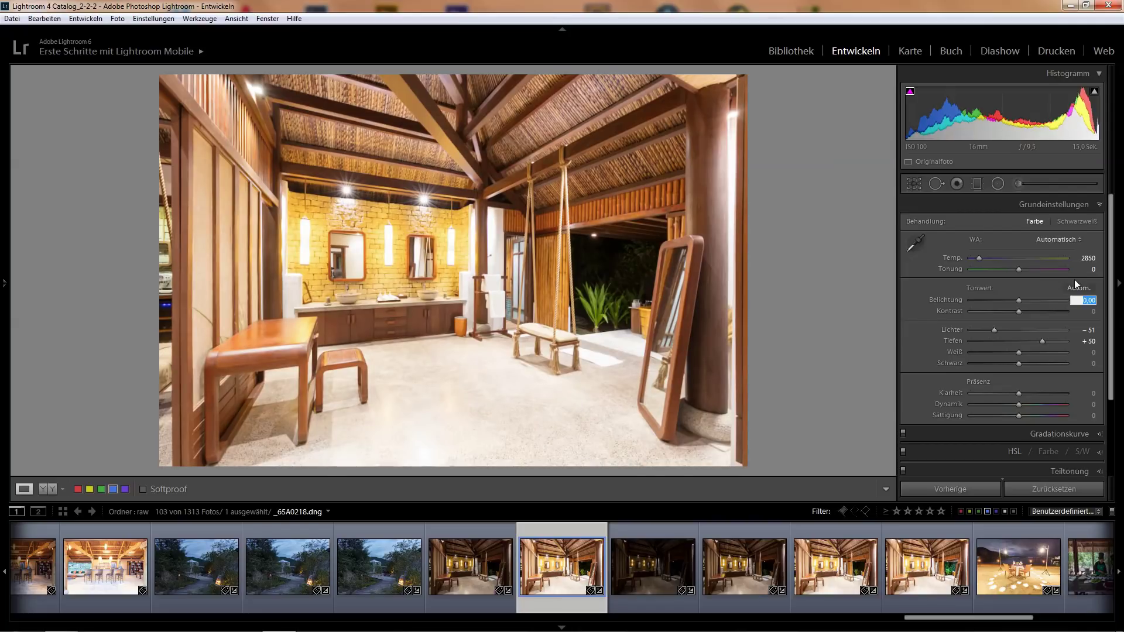
pyautogui.write('-2')
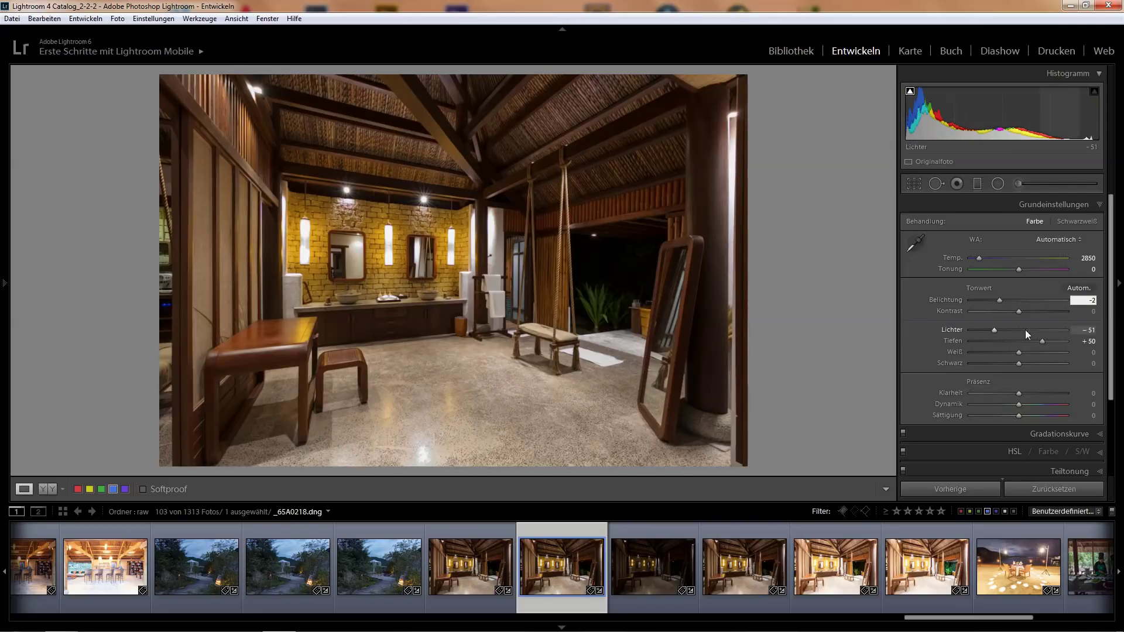
pyautogui.moveTo(1045, 339); pyautogui.dragTo(1063, 342)
# Lower the highlights of _65A0217 to -61 and compare the photo with _65A0218
pyautogui.click(465, 606)
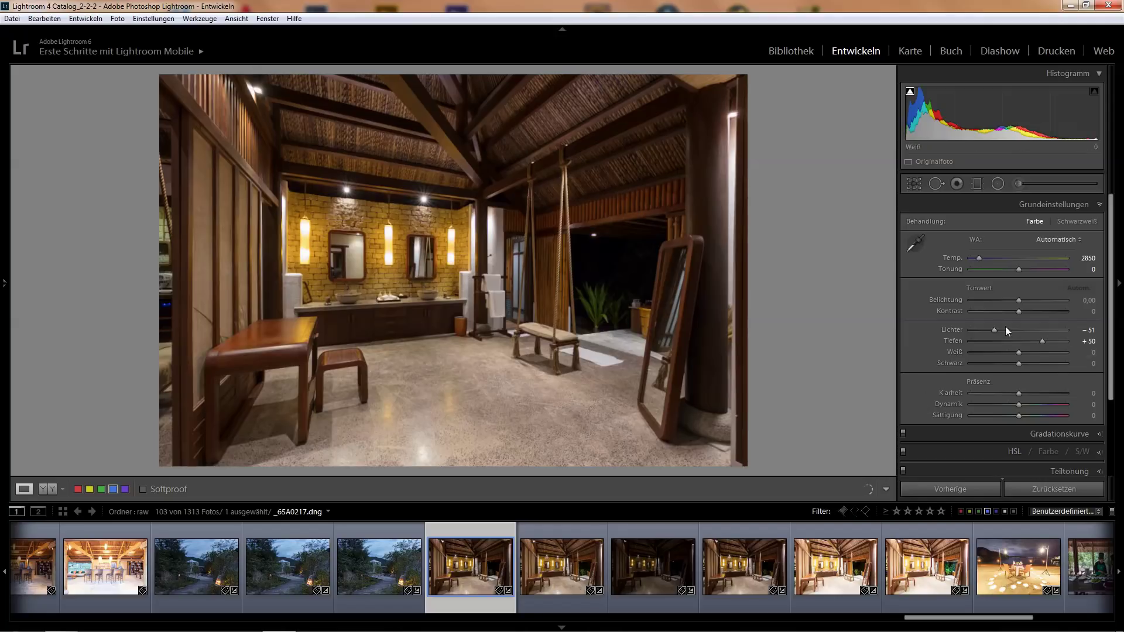
pyautogui.moveTo(995, 329); pyautogui.dragTo(992, 329)
pyautogui.click(556, 603)
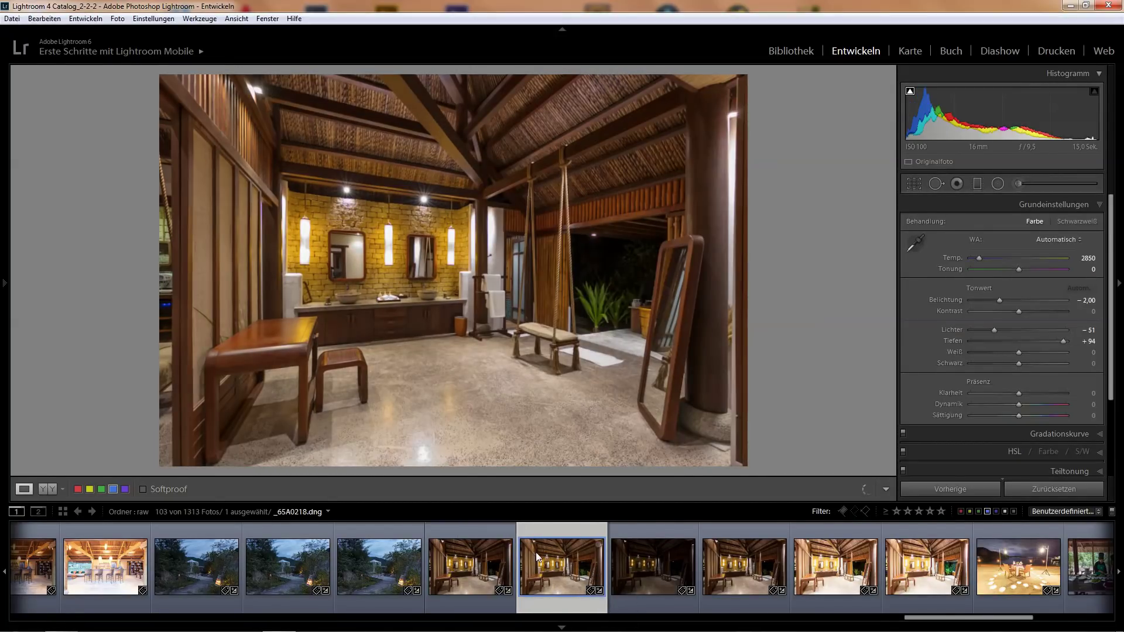
pyautogui.click(466, 603)
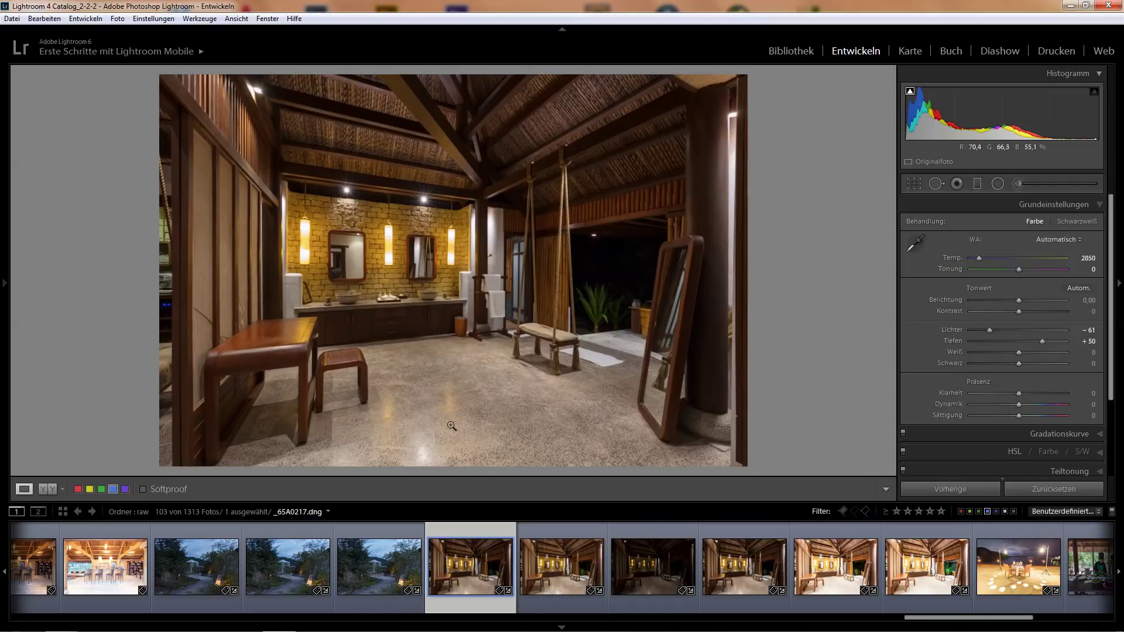
# Set the exposure of the dark photo _65A0219 to +2 and lower its highlights
pyautogui.click(743, 603)
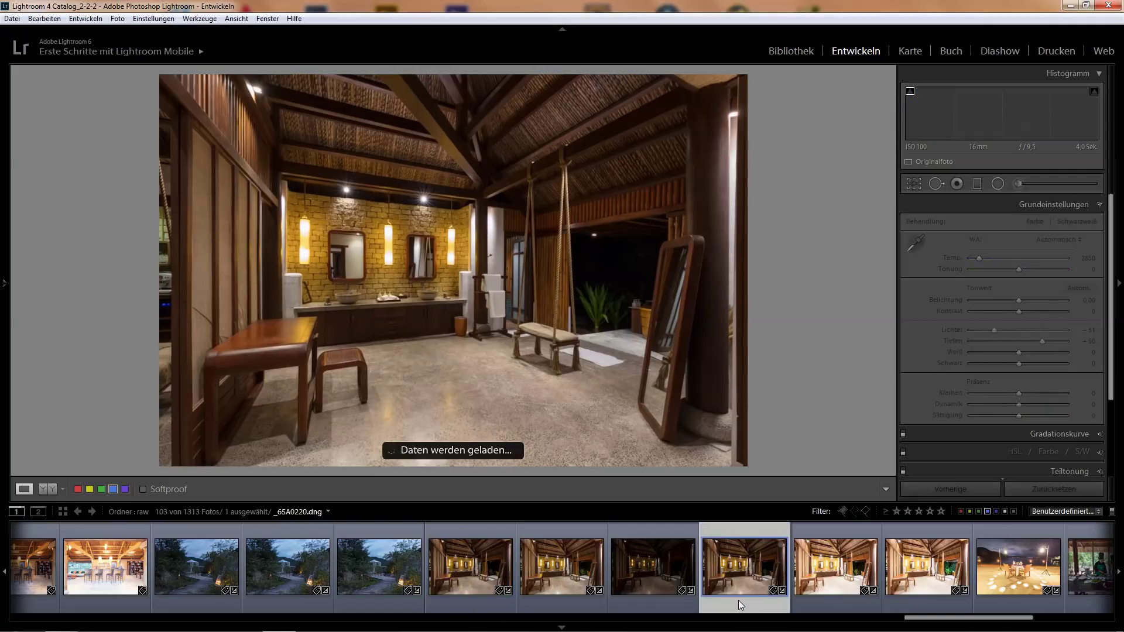
pyautogui.press('Left')
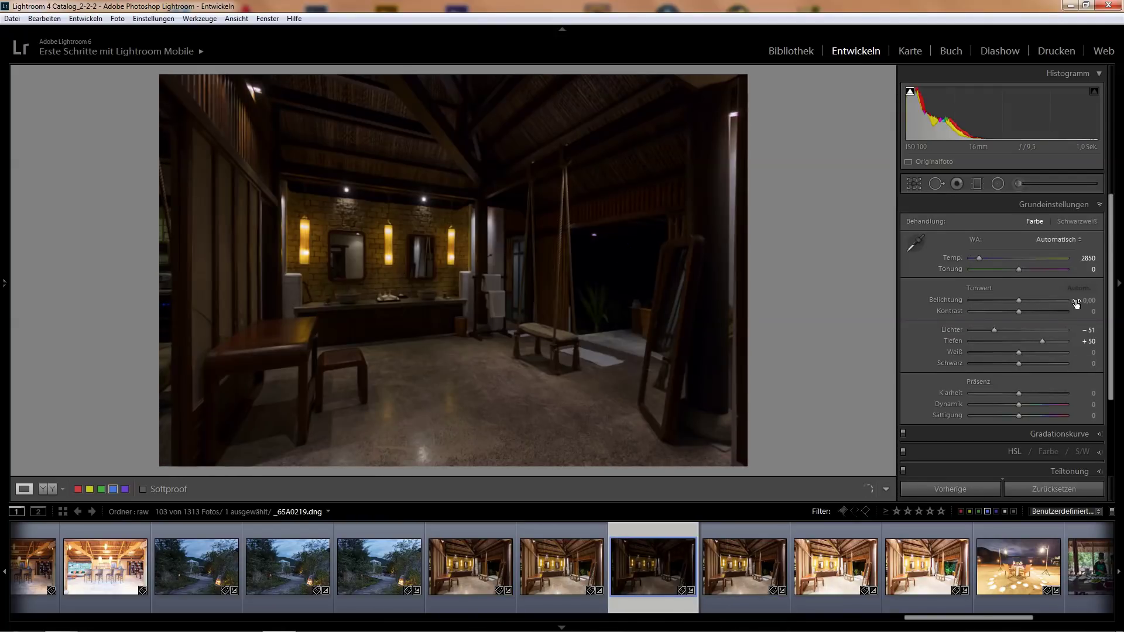
pyautogui.moveTo(1079, 302); pyautogui.dragTo(1081, 309)
pyautogui.press('2')
pyautogui.click(1083, 300)
pyautogui.write('2')
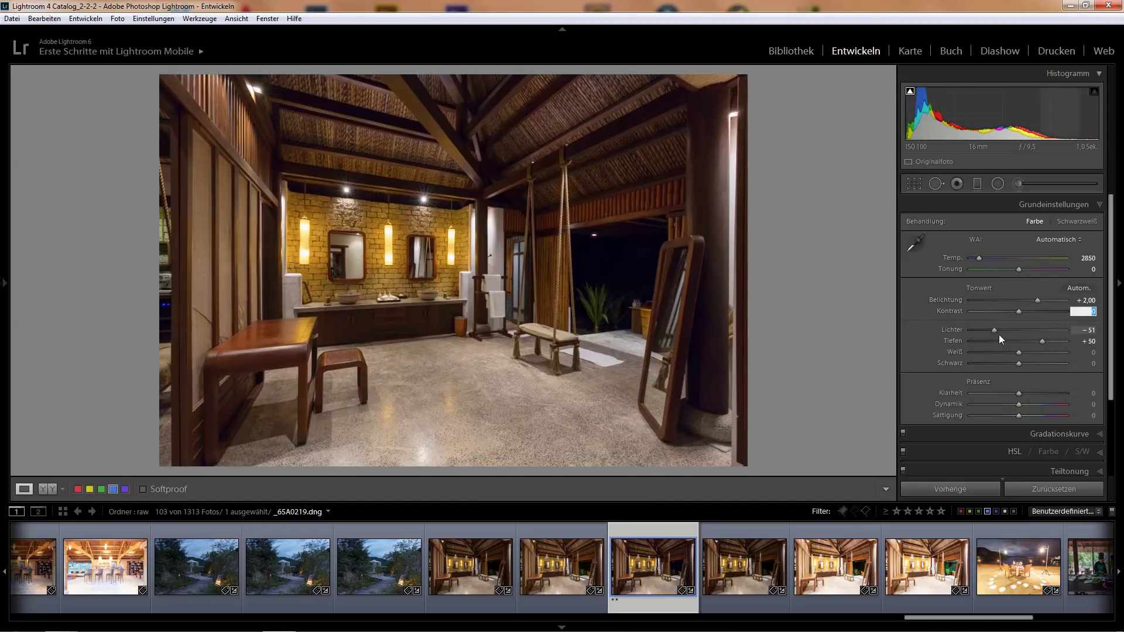
pyautogui.moveTo(988, 329); pyautogui.dragTo(979, 333)
# Set the exposure of the bright photo _65A0221 to -2 and raise its shadows
pyautogui.click(746, 598)
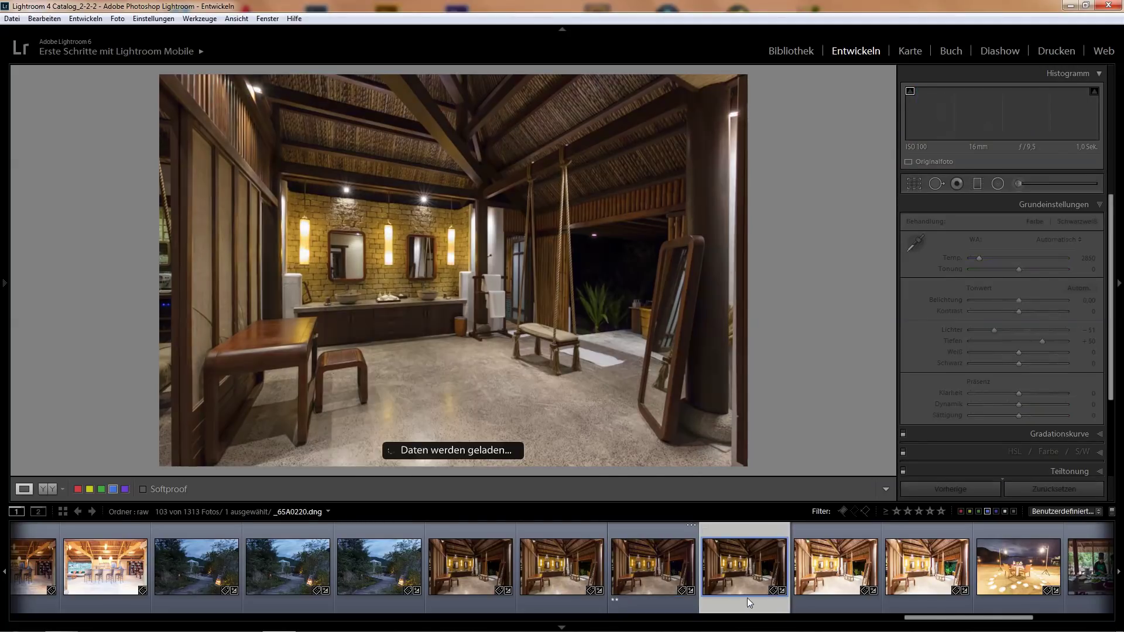
pyautogui.click(831, 600)
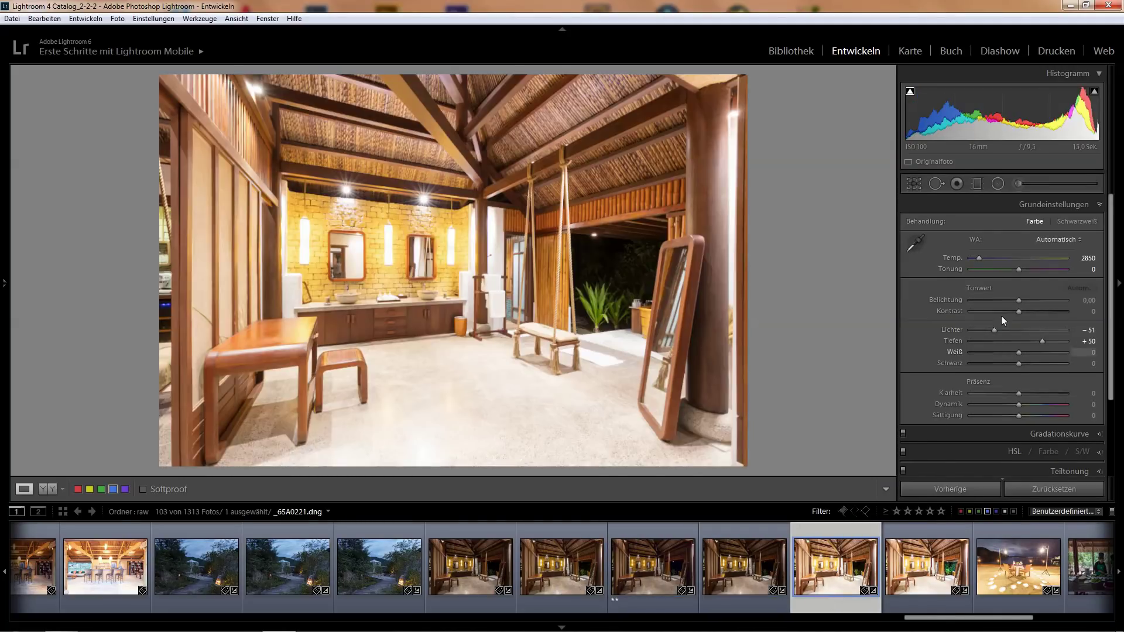
pyautogui.click(1085, 301)
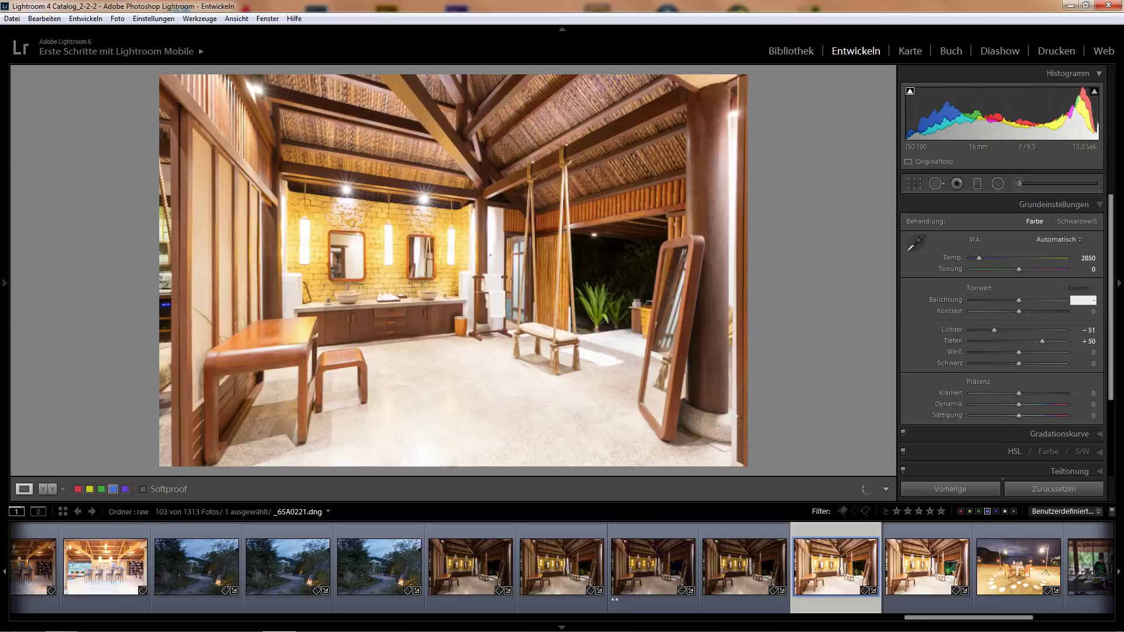
pyautogui.write('-2')
pyautogui.moveTo(1052, 339); pyautogui.dragTo(1056, 339)
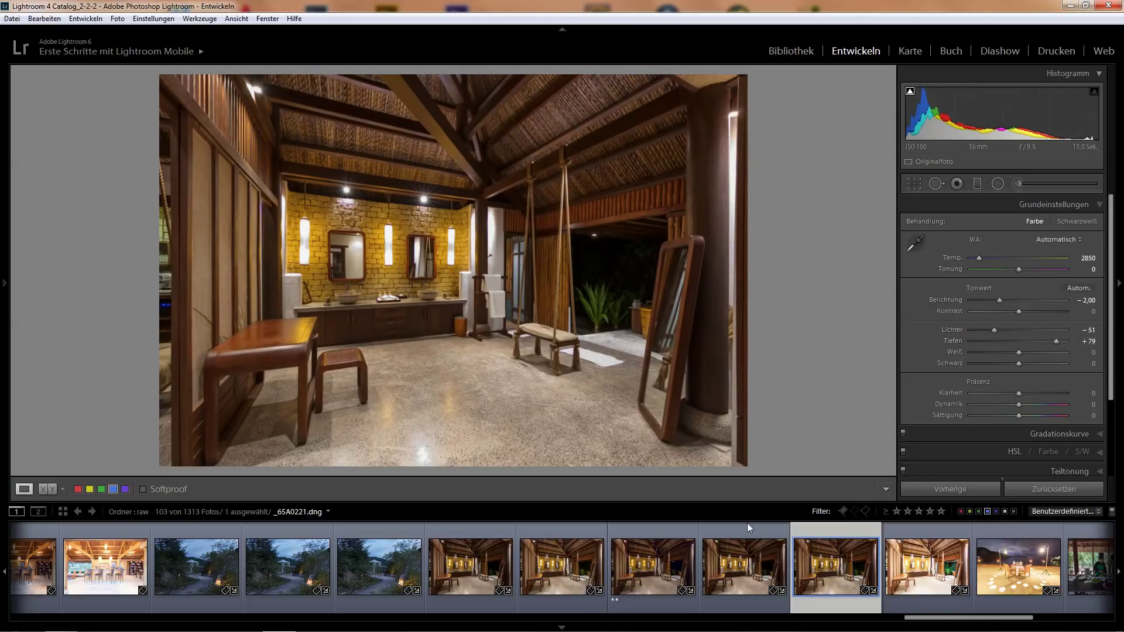
pyautogui.moveTo(1055, 342); pyautogui.dragTo(1059, 342)
# Compare _65A0222 with _65A0221, then set the exposure of _65A0222 to -2 and its shadows to +87
pyautogui.click(923, 596)
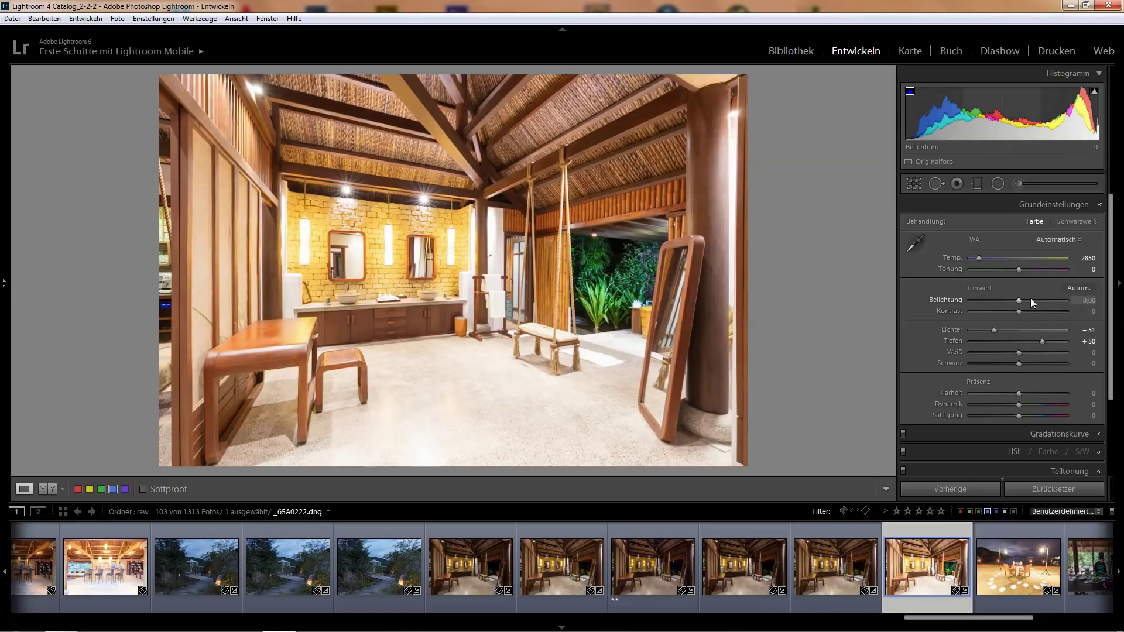
pyautogui.click(844, 599)
pyautogui.click(900, 596)
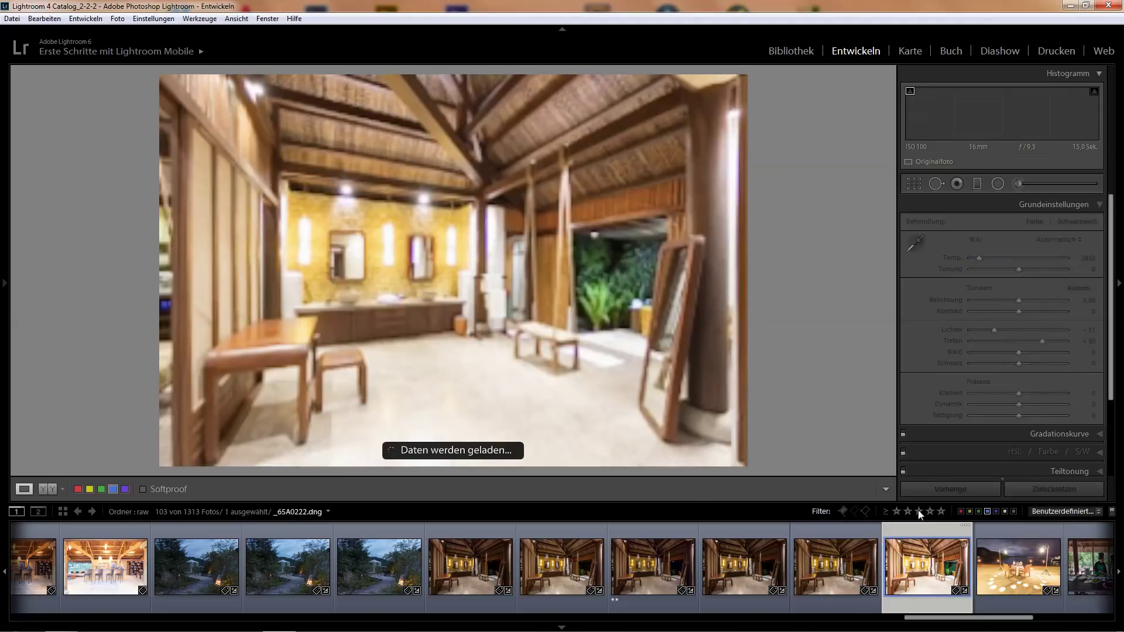
pyautogui.click(1079, 300)
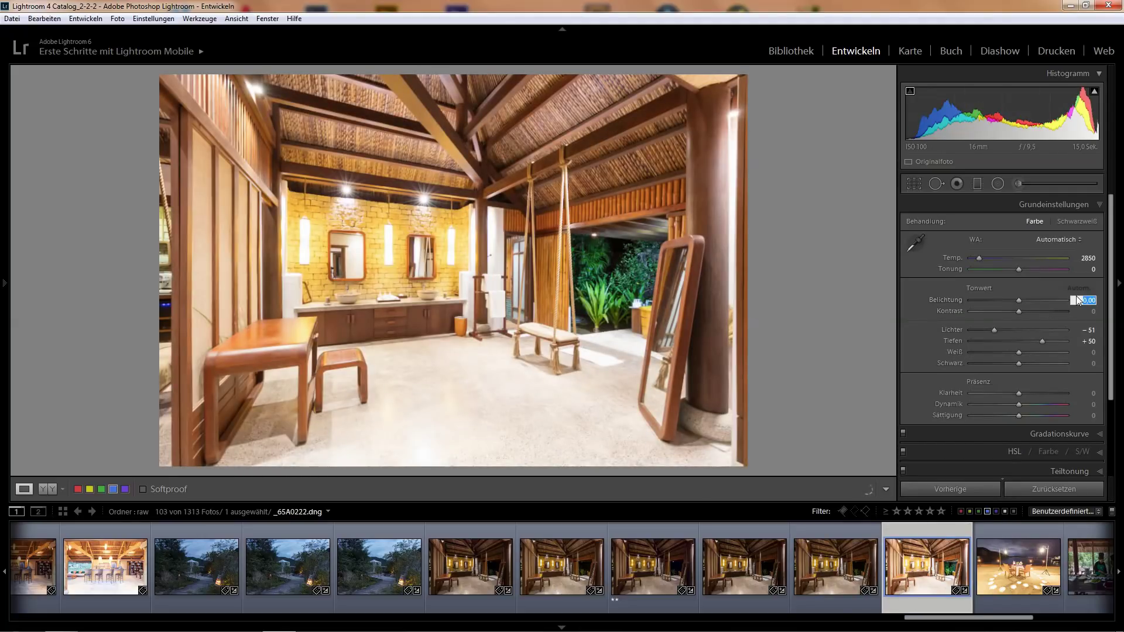
pyautogui.write('-2')
pyautogui.press('Return')
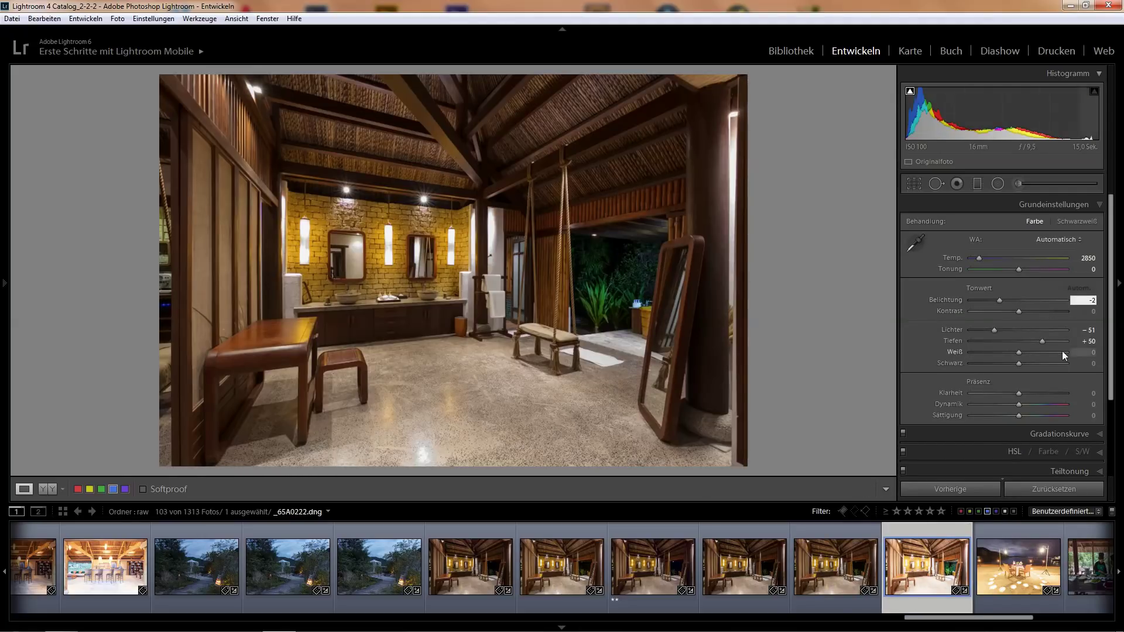
pyautogui.click(1057, 341)
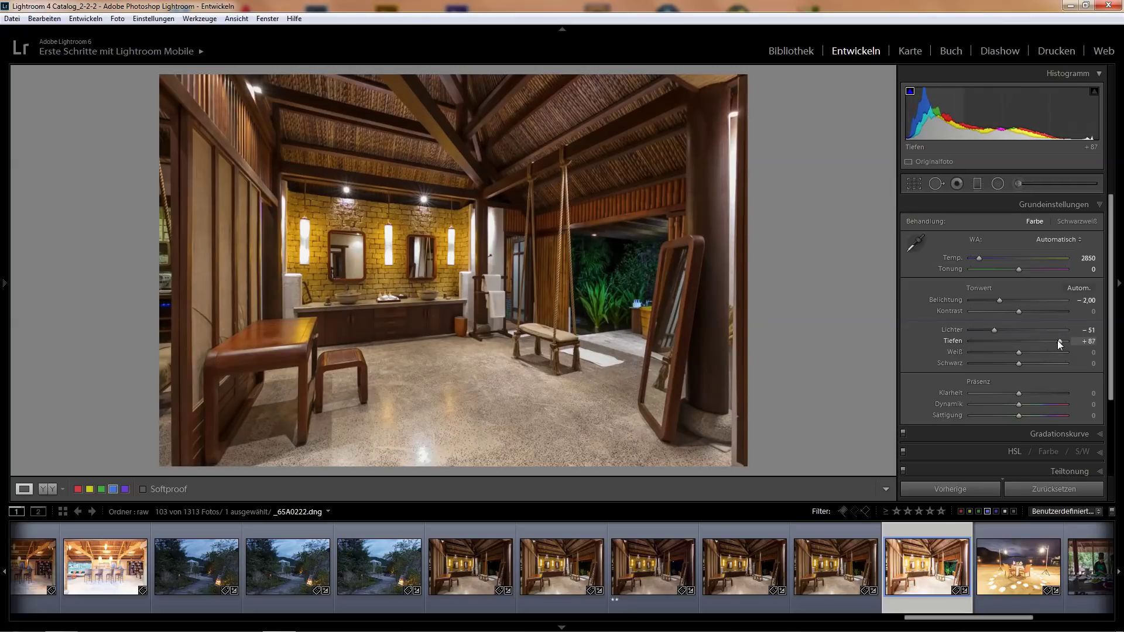
pyautogui.moveTo(1057, 339); pyautogui.dragTo(1059, 342)
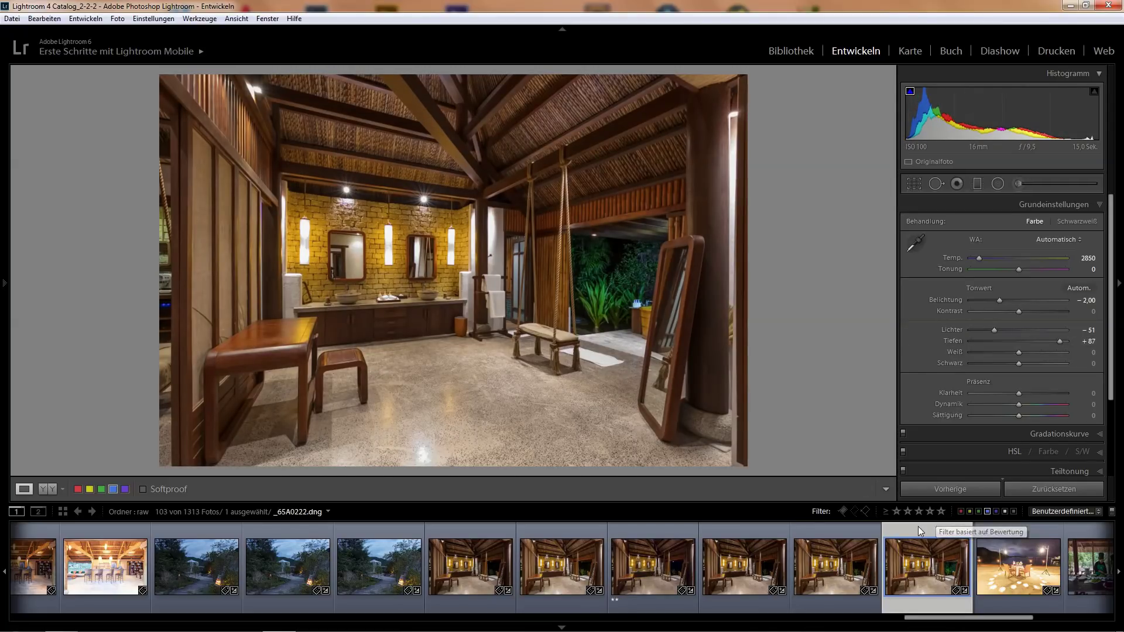
# Export the six photos _65A0217 to _65A0222 to the hard drive as uncompressed 16-bit TIFFs in ProPhoto RGB at 300 pixels per inch
pyautogui.keyDown('shift'); pyautogui.click(470, 529); pyautogui.keyUp('shift')
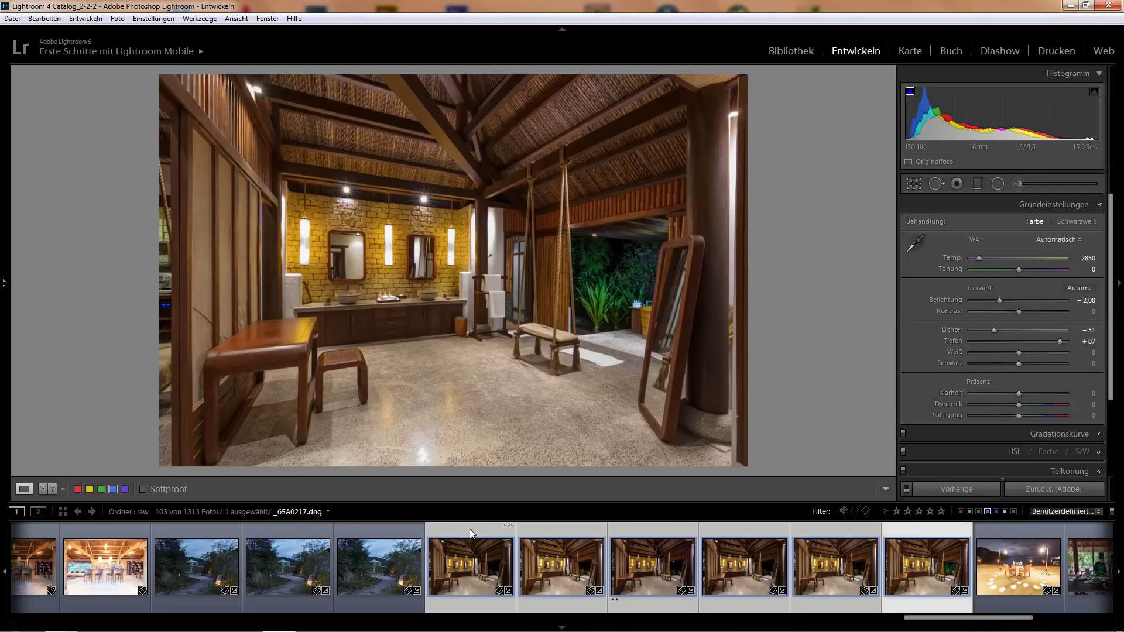
pyautogui.rightClick(562, 561)
pyautogui.moveTo(624, 503)
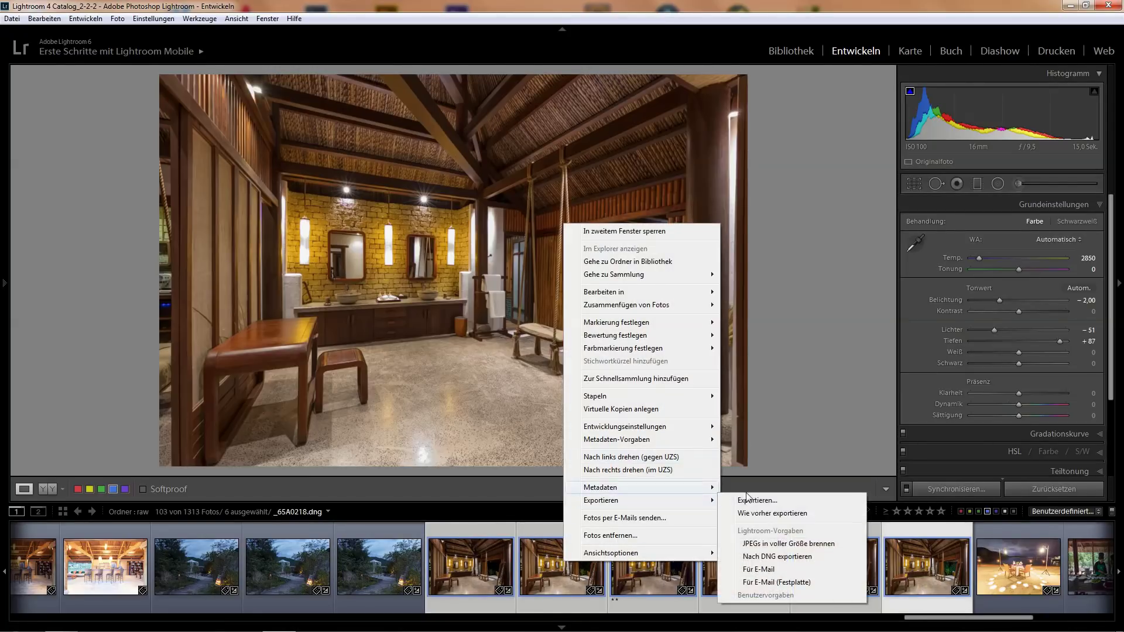
pyautogui.click(755, 501)
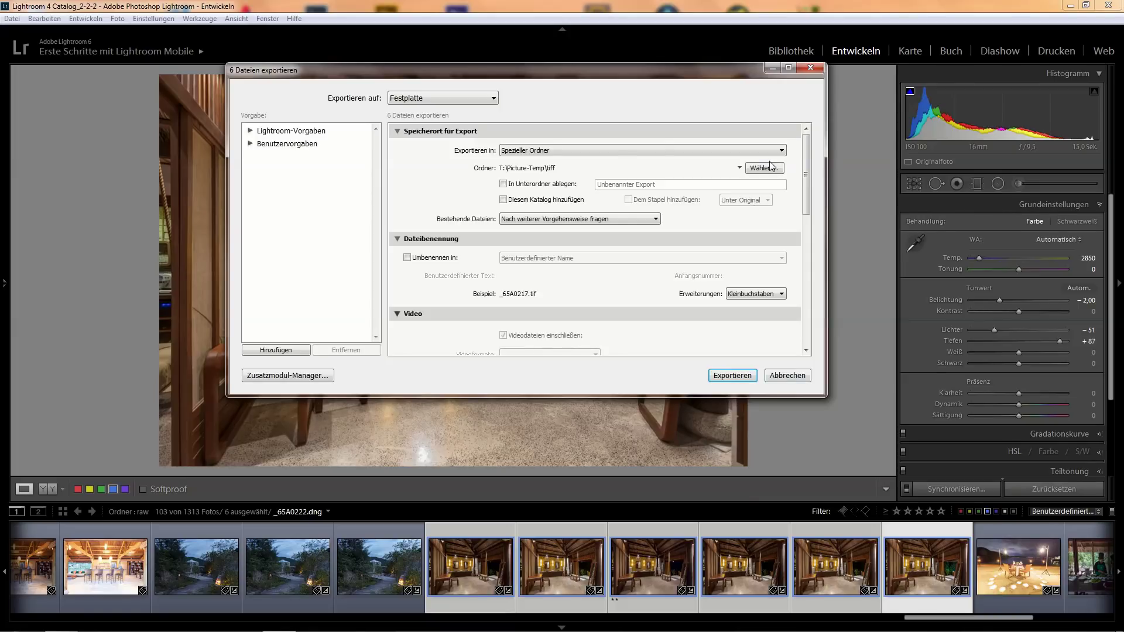
pyautogui.scroll(-5, 667, 217)
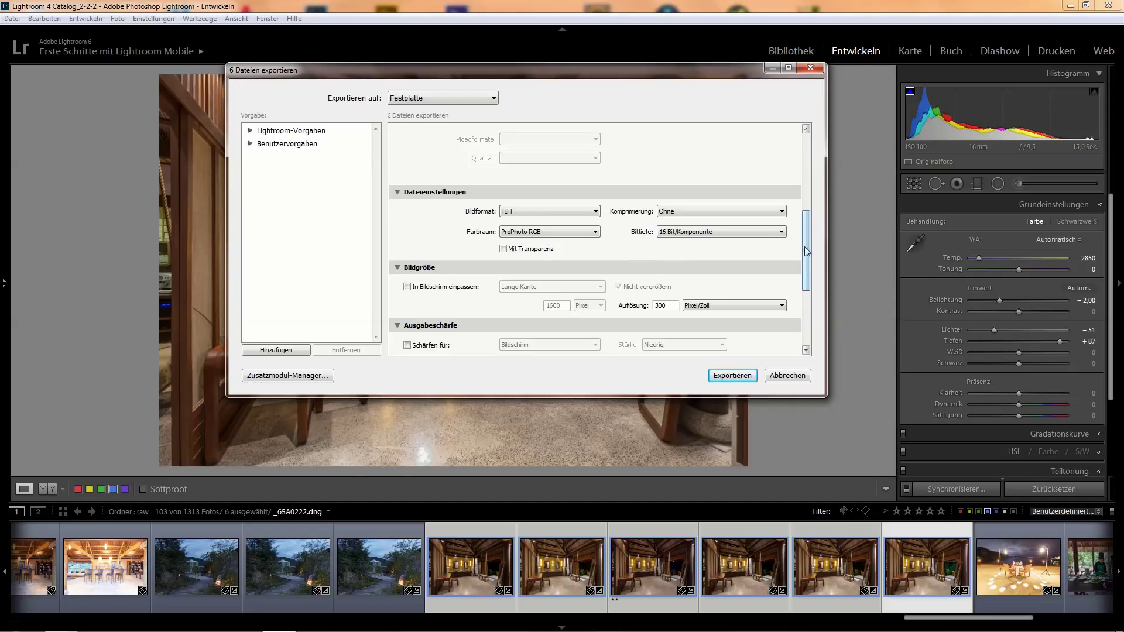
pyautogui.scroll(-2, 806, 251)
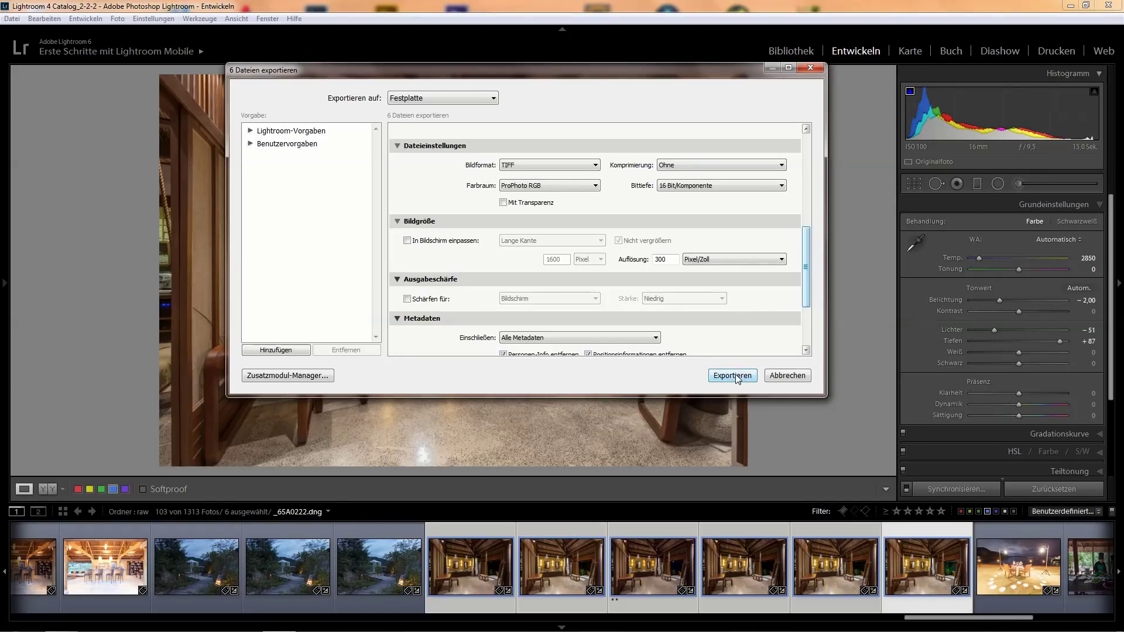
pyautogui.click(732, 375)
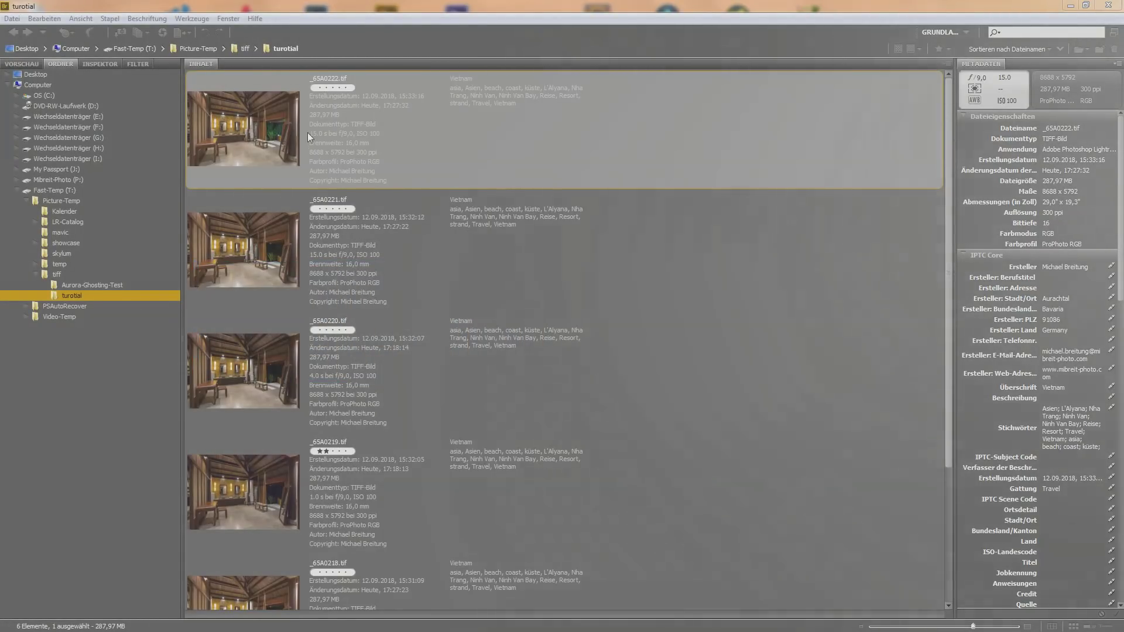
# In Bridge, select all six exported TIFF files and load them as layers into Photoshop
pyautogui.moveTo(950, 171); pyautogui.dragTo(939, 255)
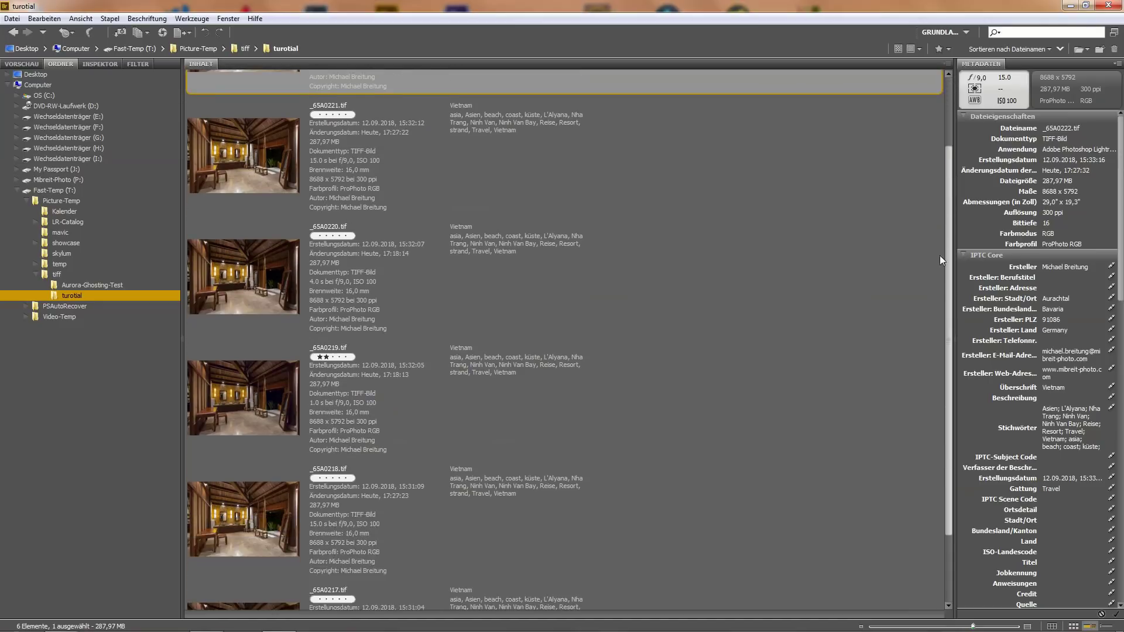
pyautogui.hotkey('ctrl', 'a')
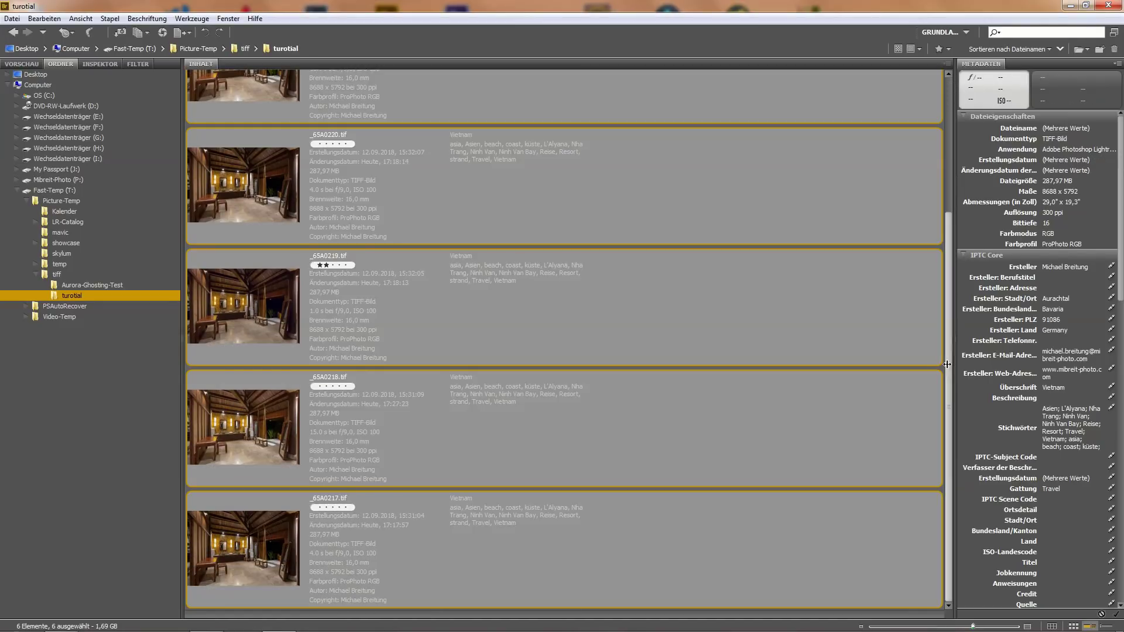
pyautogui.moveTo(944, 367); pyautogui.dragTo(831, 199)
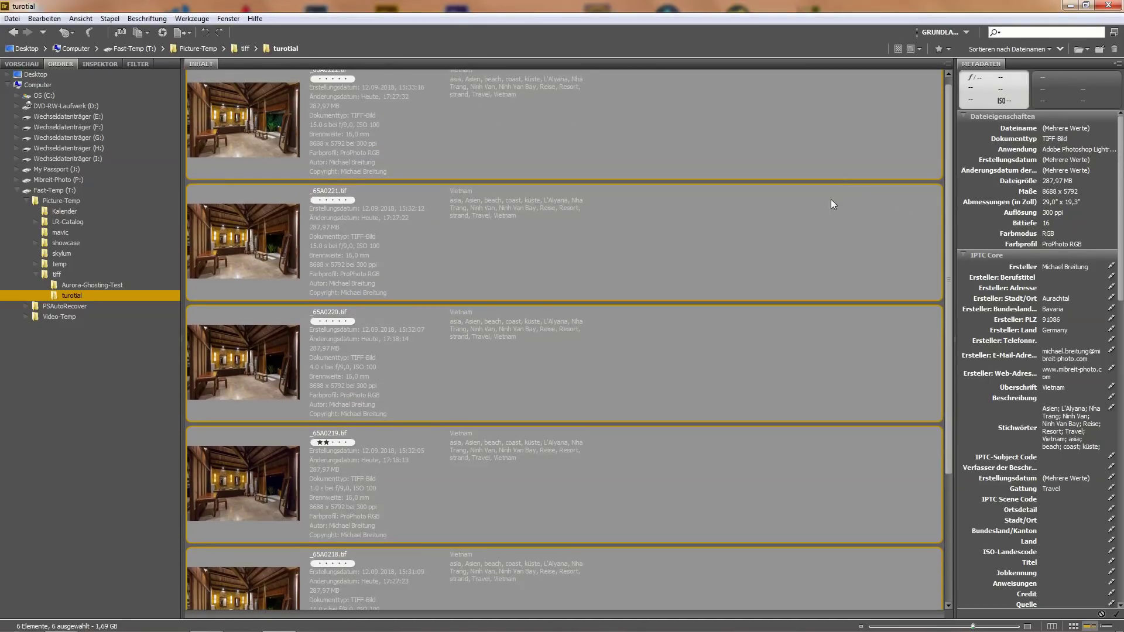
pyautogui.click(191, 18)
pyautogui.moveTo(339, 141)
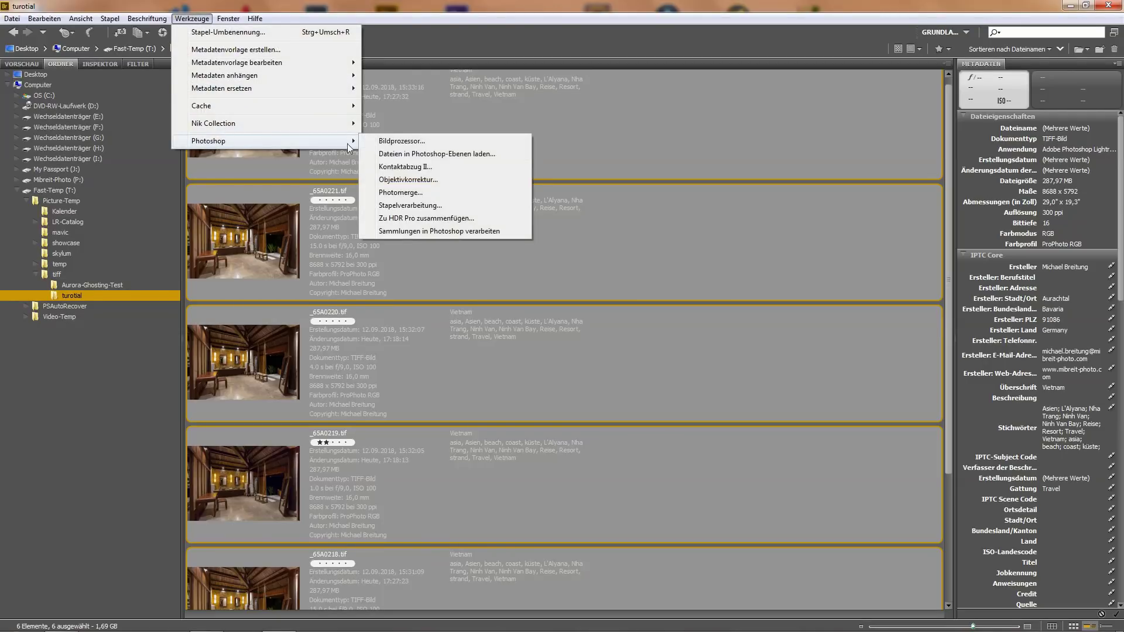
pyautogui.click(441, 155)
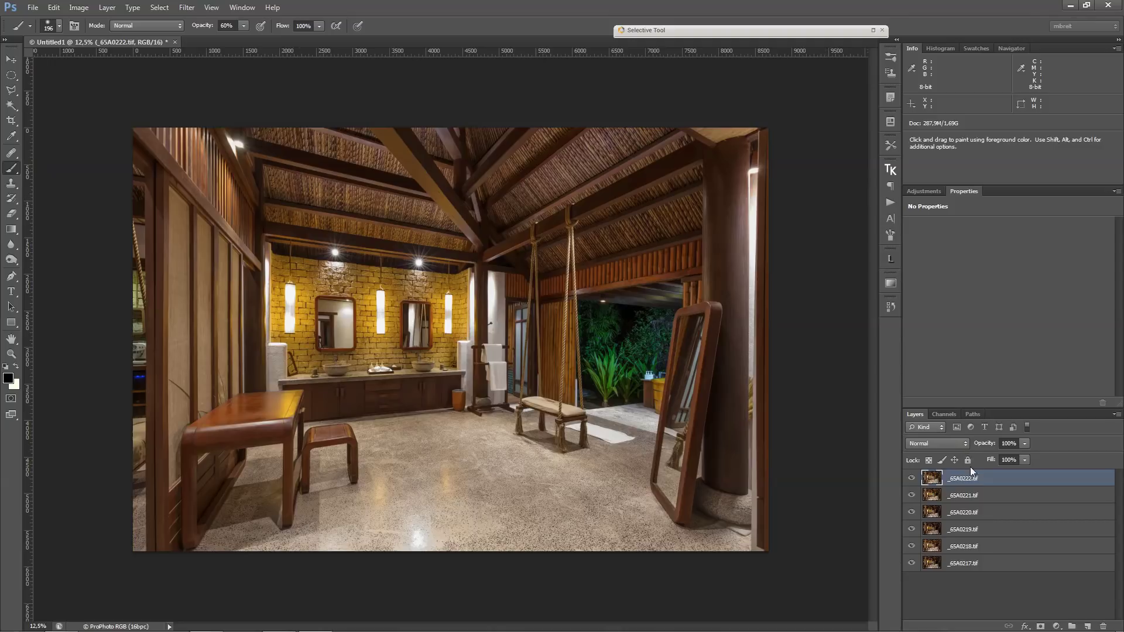
# Hide layers _65A0222, _65A0221, _65A0220 and _65A0219 one after another to inspect each exposure
pyautogui.click(911, 479)
pyautogui.moveTo(911, 495); pyautogui.dragTo(910, 525)
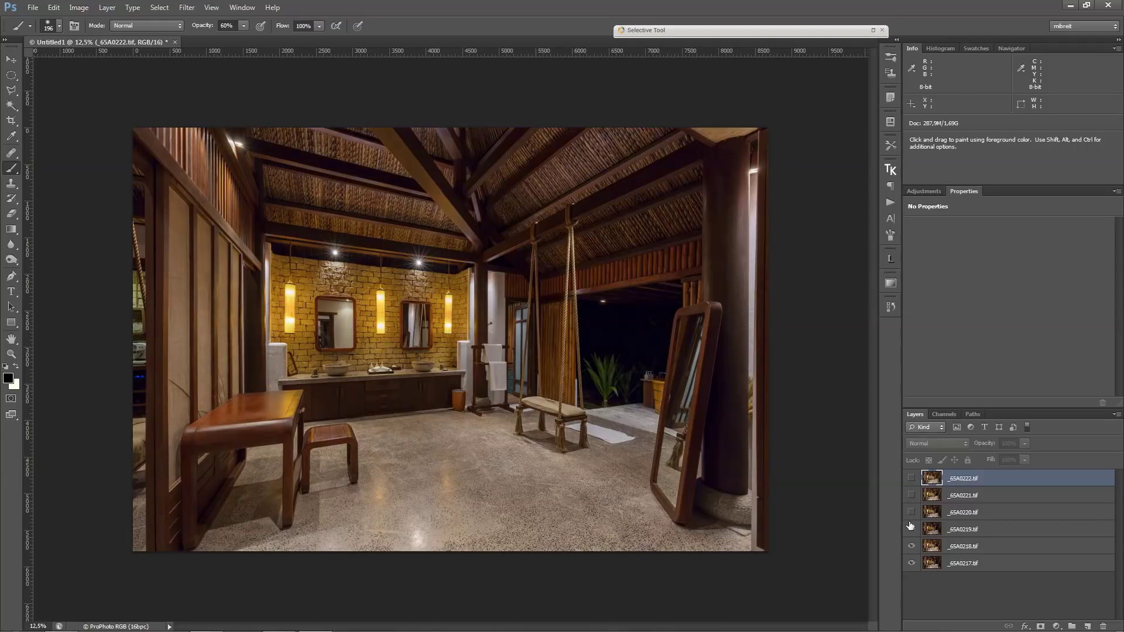
pyautogui.click(911, 529)
pyautogui.click(911, 529)
pyautogui.click(913, 529)
# Compare layer _65A0218 with _65A0217 by toggling the visibility of _65A0218
pyautogui.click(958, 546)
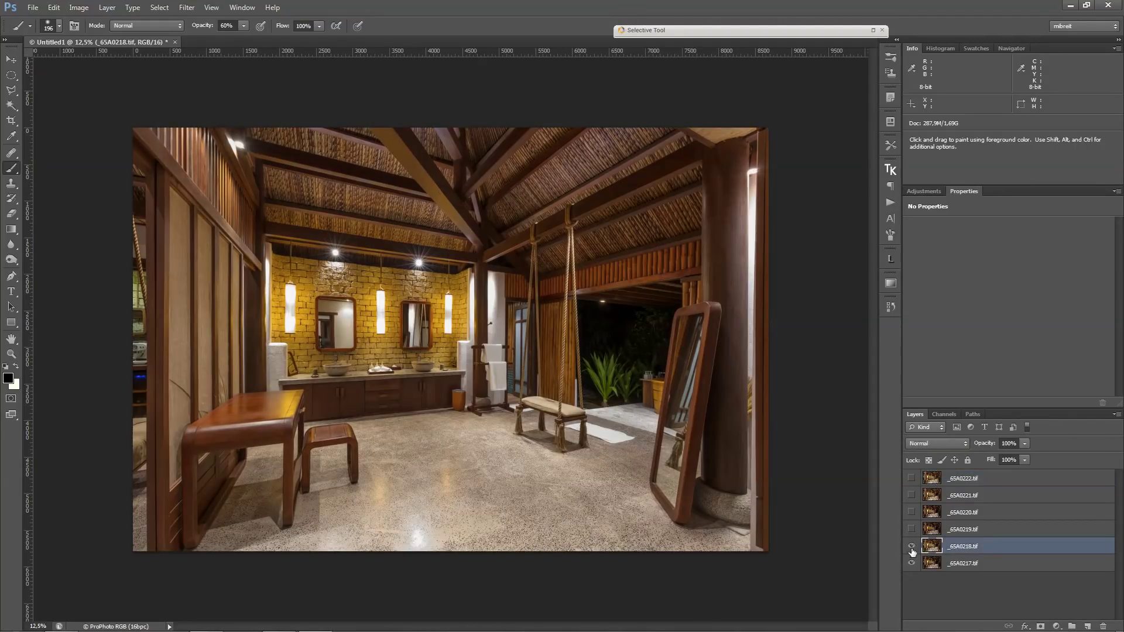
pyautogui.click(912, 546)
pyautogui.click(911, 547)
pyautogui.click(967, 563)
pyautogui.click(939, 551)
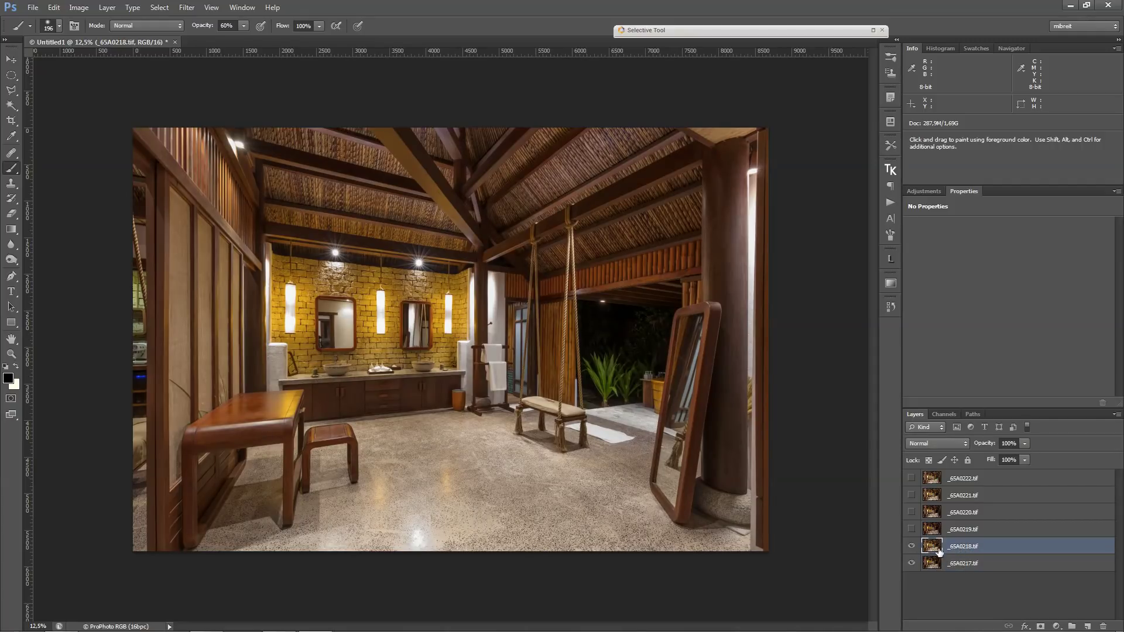
# Show layers _65A0219, _65A0220 and _65A0221 again and check _65A0222 on top of them, leaving it hidden
pyautogui.click(912, 529)
pyautogui.click(911, 512)
pyautogui.click(911, 495)
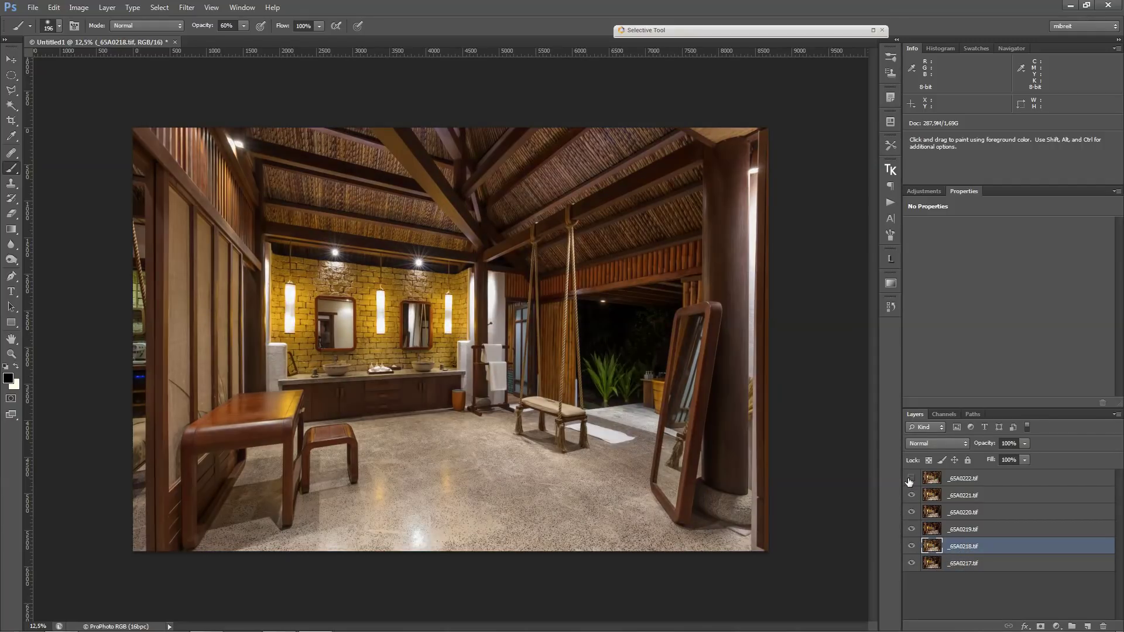
pyautogui.click(912, 479)
pyautogui.click(911, 479)
# Select layers _65A0219 to _65A0221 and compare the image with _65A0222 shown and hidden
pyautogui.click(986, 497)
pyautogui.keyDown('shift'); pyautogui.click(978, 529); pyautogui.keyUp('shift')
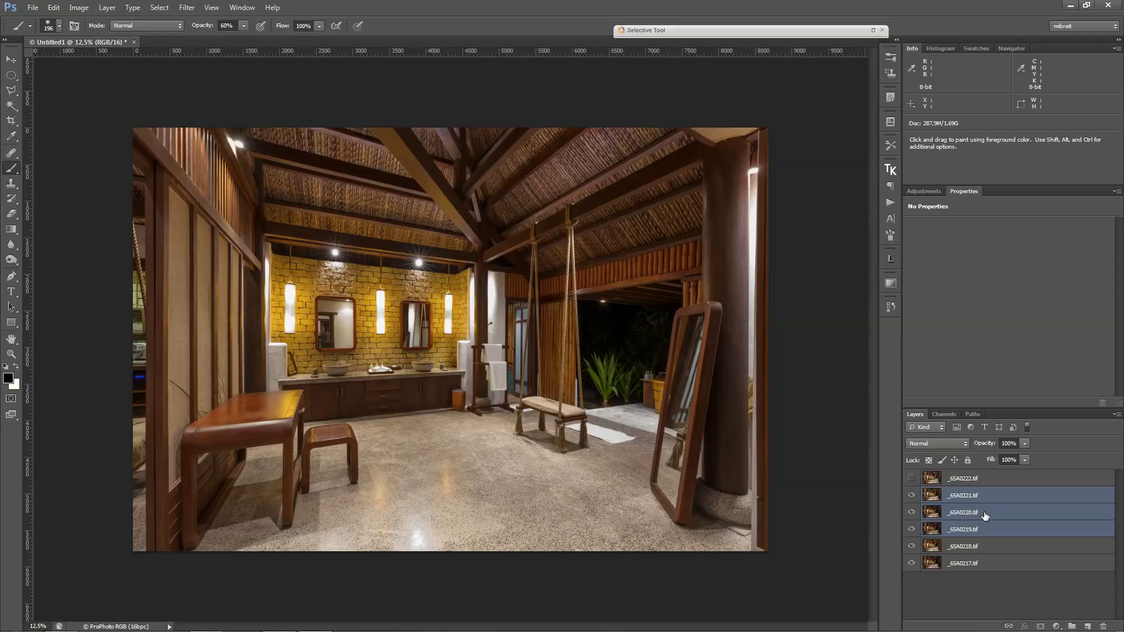
pyautogui.click(911, 480)
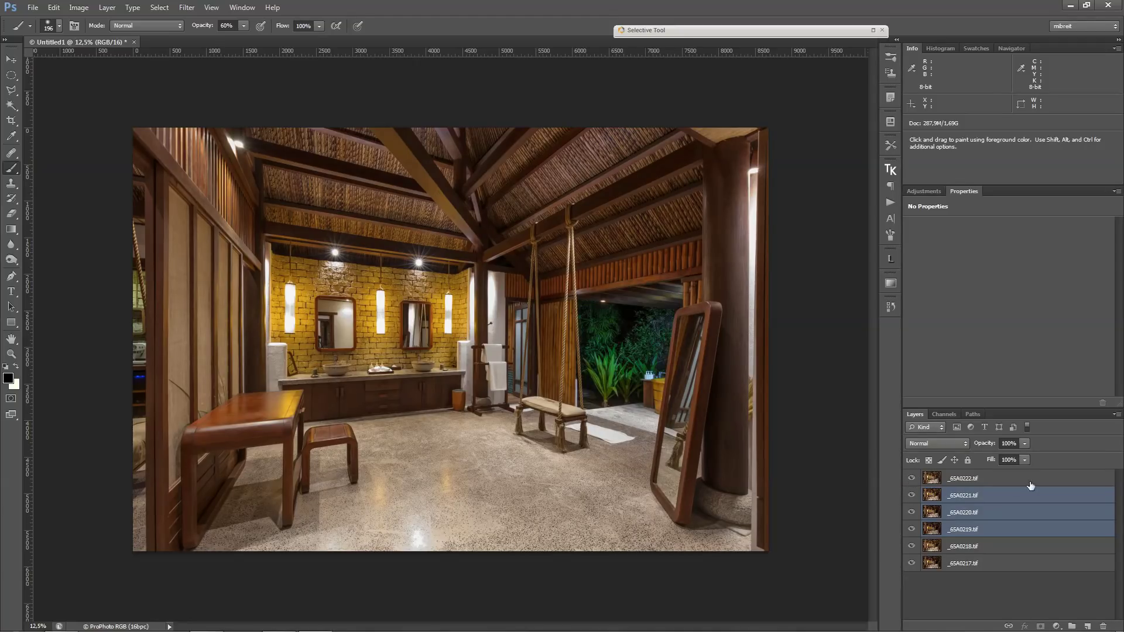
pyautogui.click(911, 479)
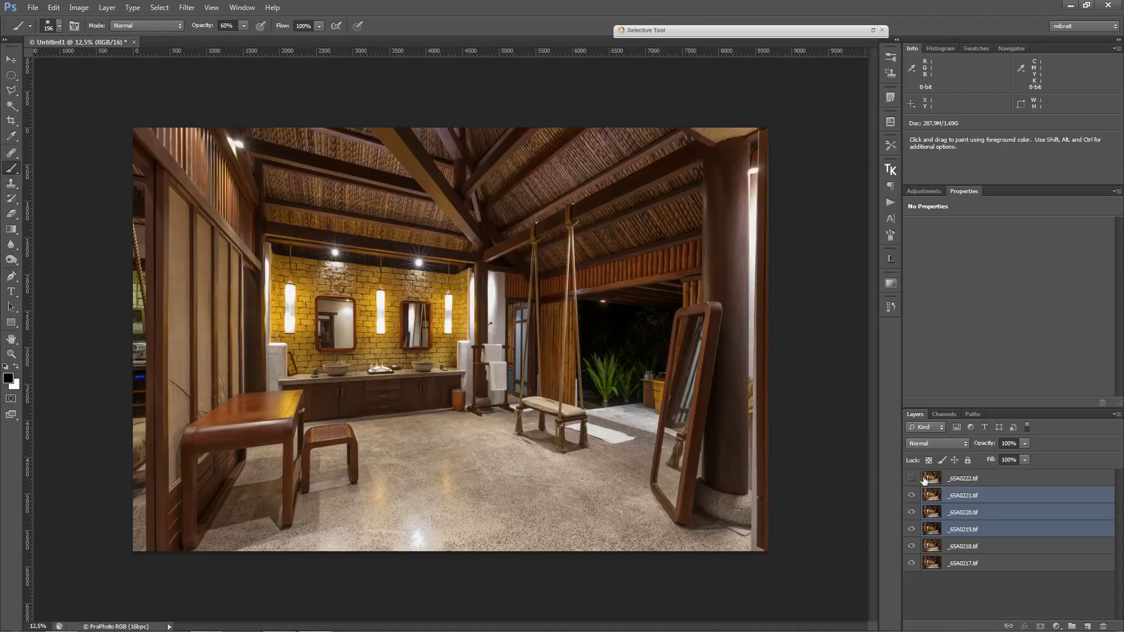
# Blend layer _65A0221 with the other exposures by painting black on its layer mask over the bright lamps
pyautogui.click(1003, 500)
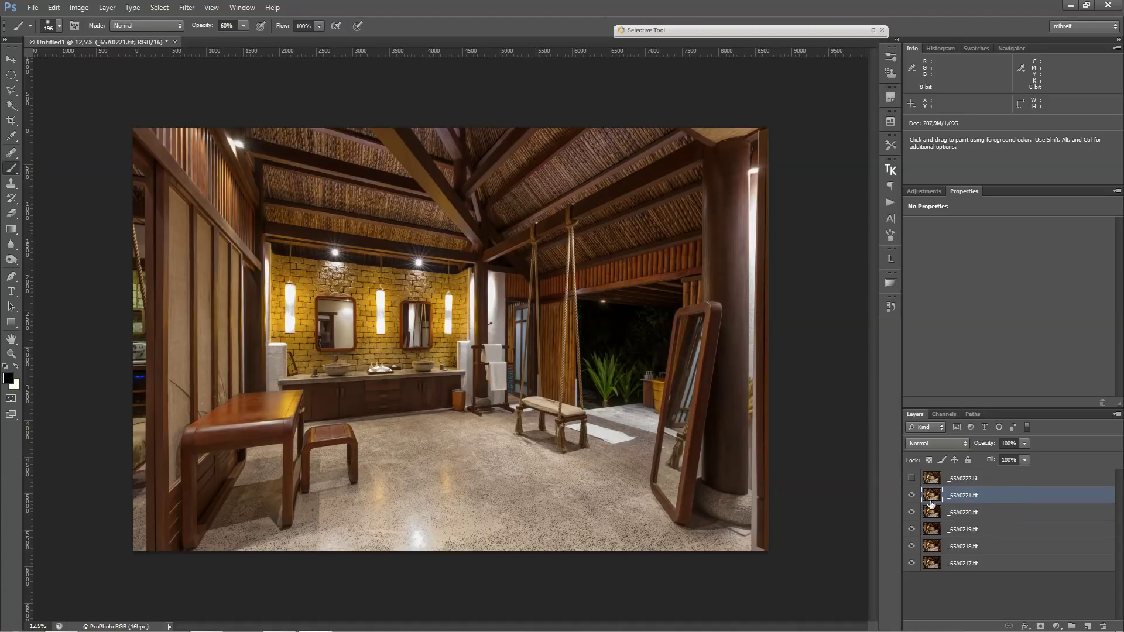
pyautogui.click(890, 258)
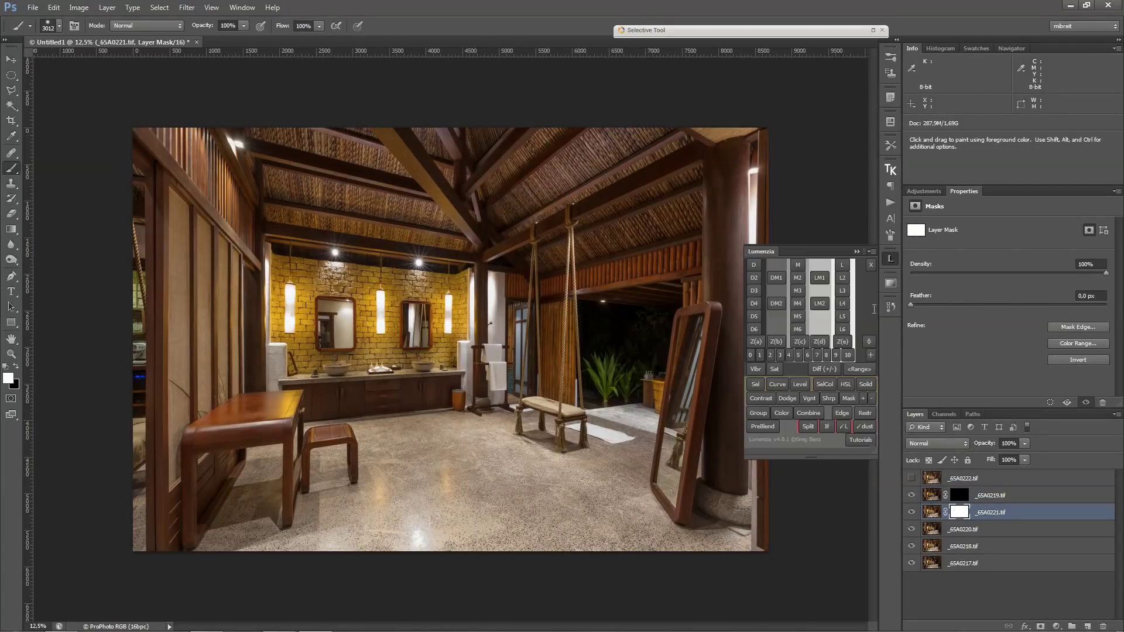
pyautogui.click(890, 258)
pyautogui.press('x')
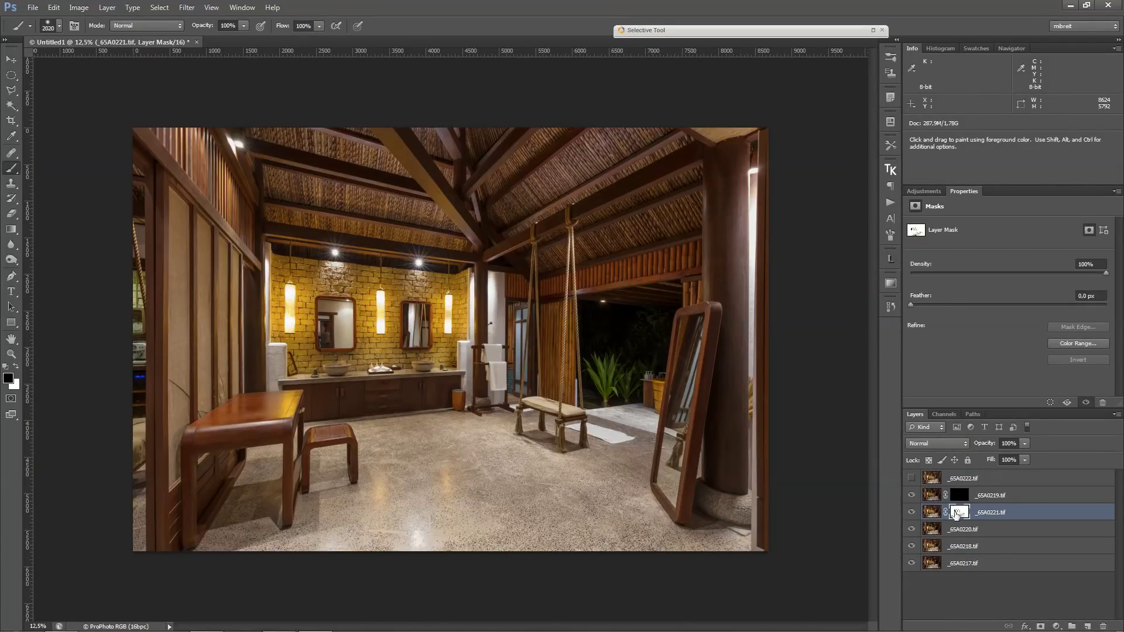
pyautogui.click(890, 258)
pyautogui.click(858, 252)
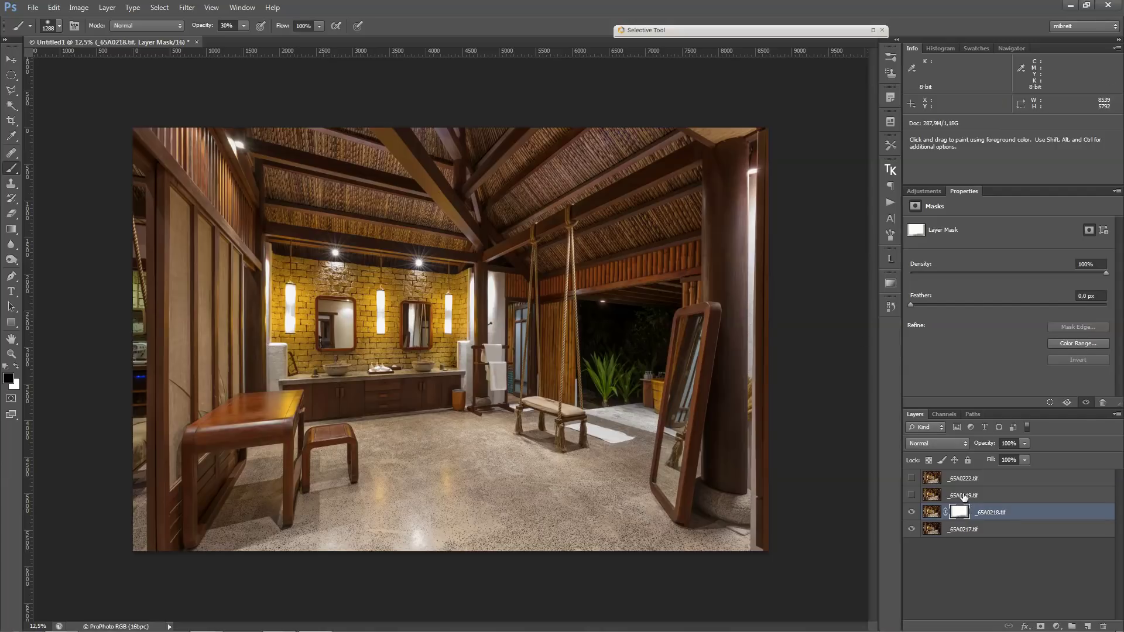
# Load a Lumenzia L4 luminosity selection of the brightest highlights, ignoring the existing active selection
pyautogui.click(890, 258)
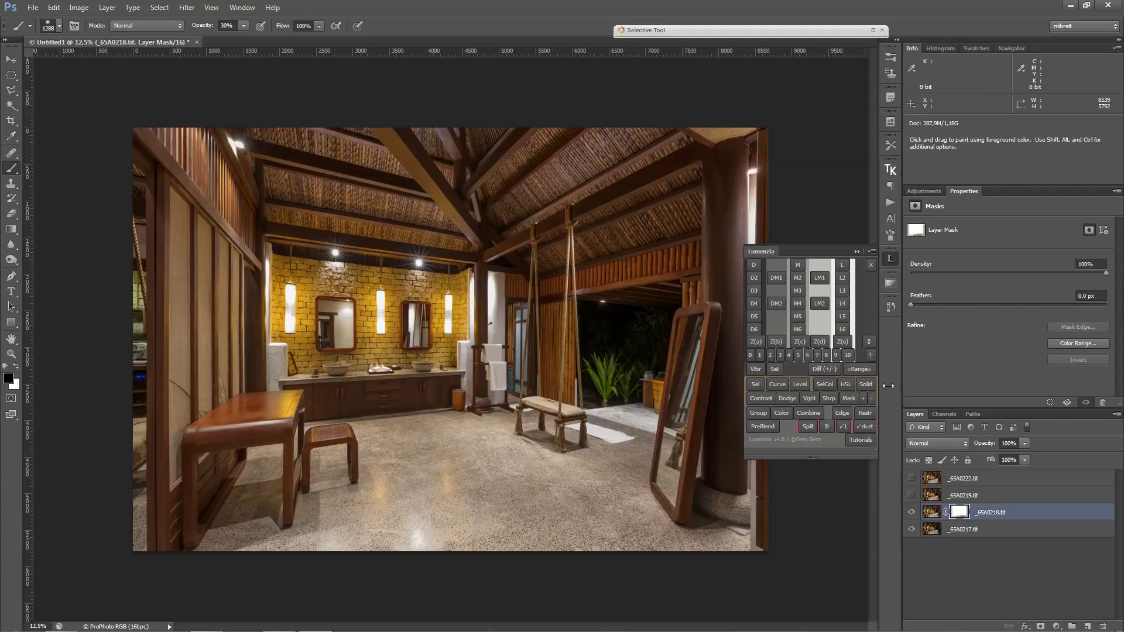
pyautogui.click(857, 251)
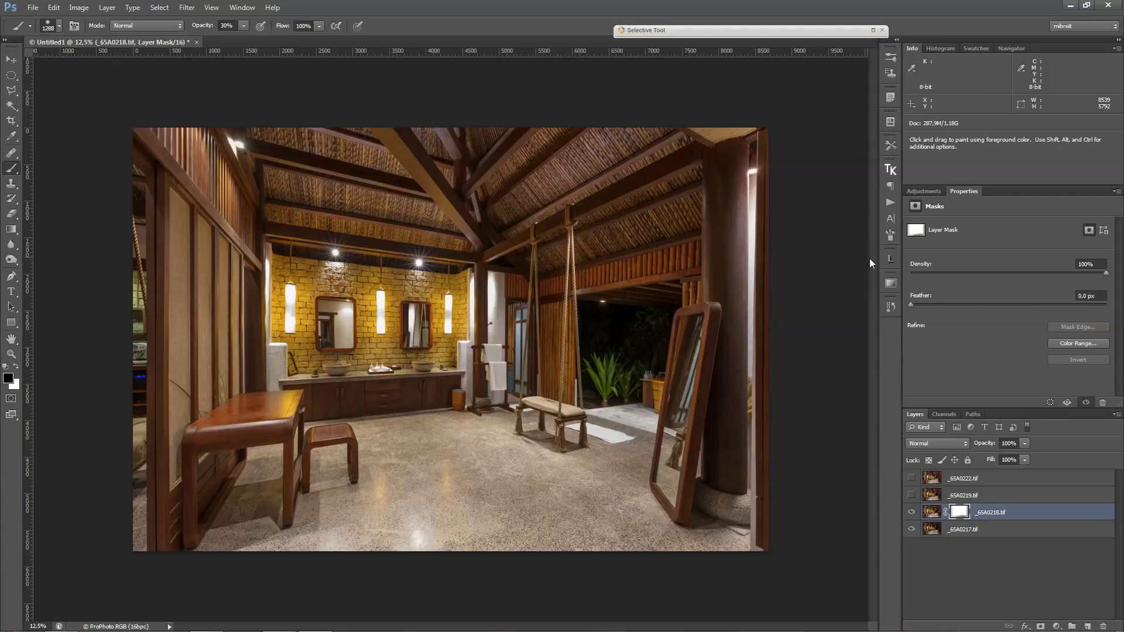
pyautogui.click(889, 259)
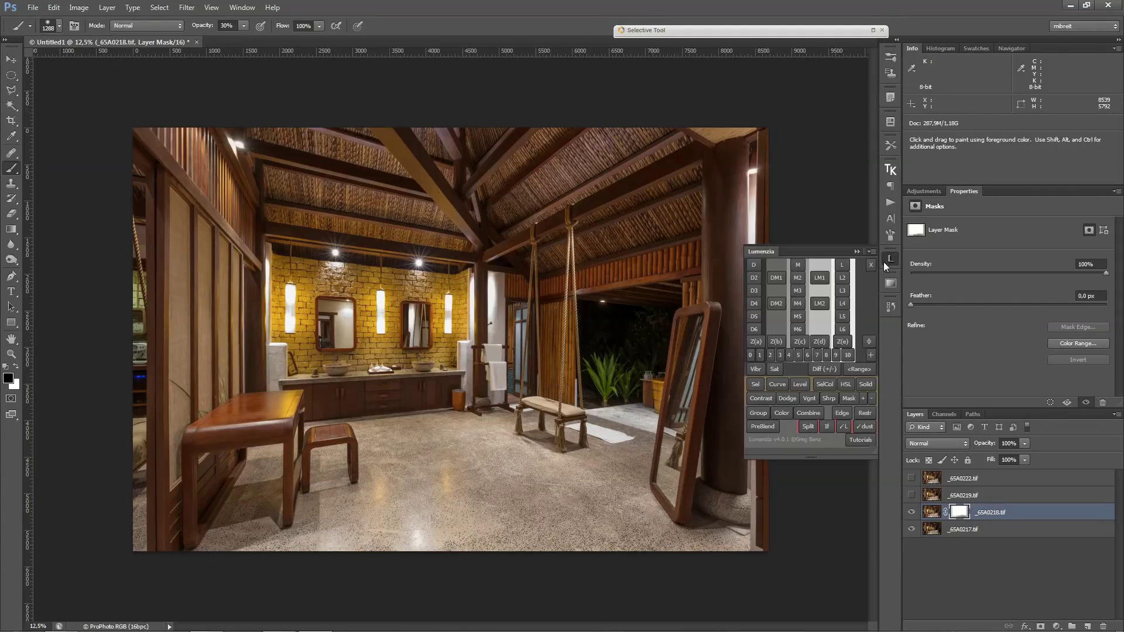
pyautogui.click(842, 303)
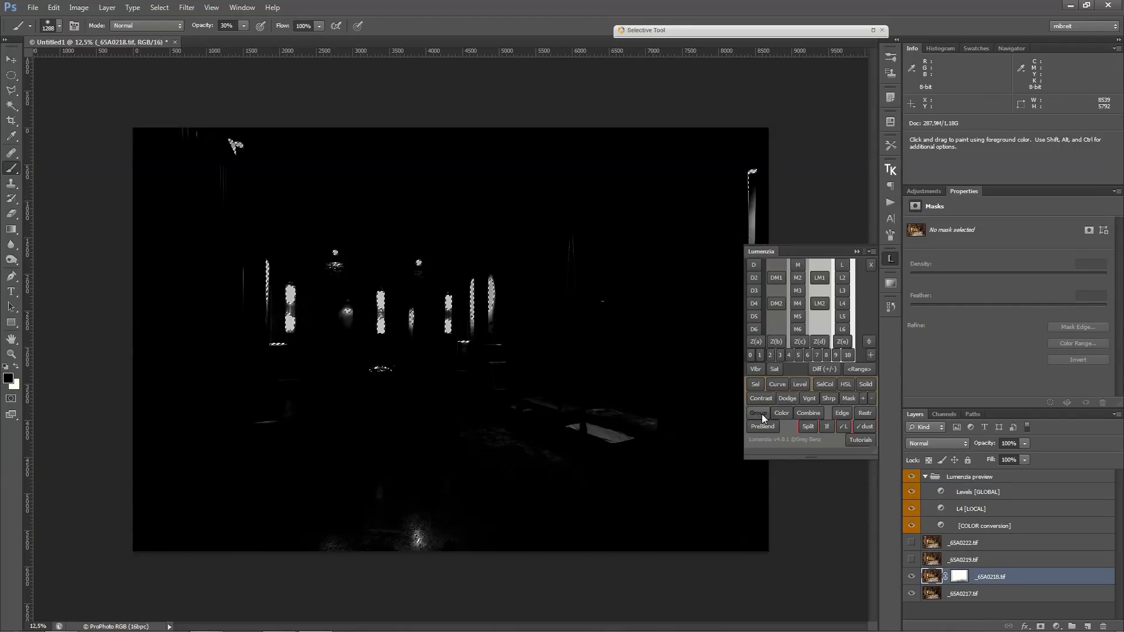
pyautogui.click(757, 384)
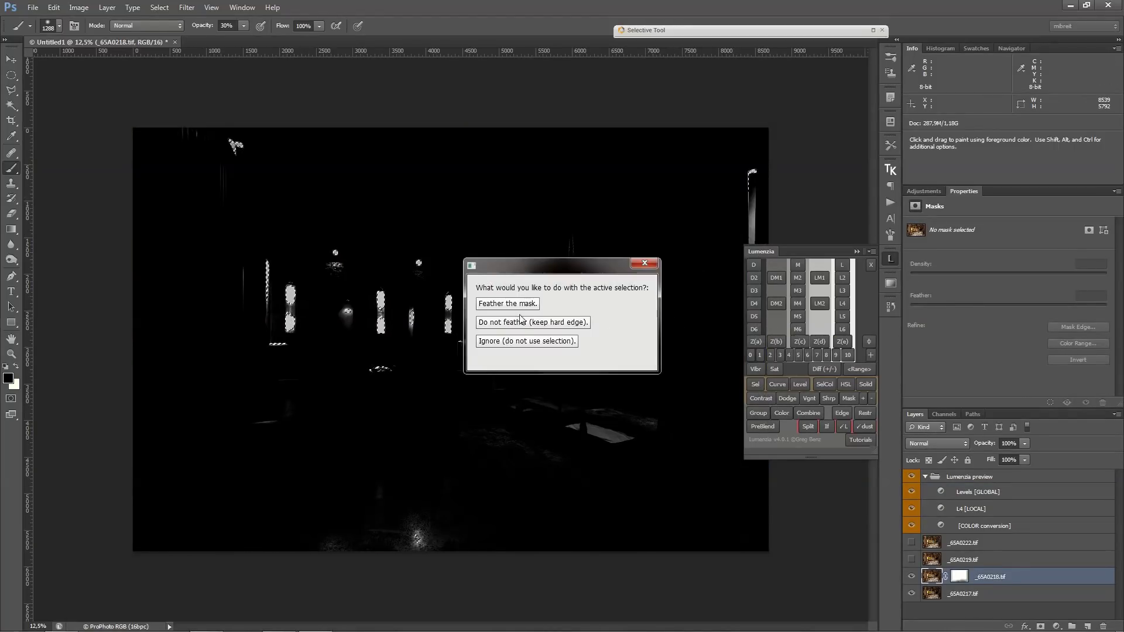
pyautogui.click(519, 341)
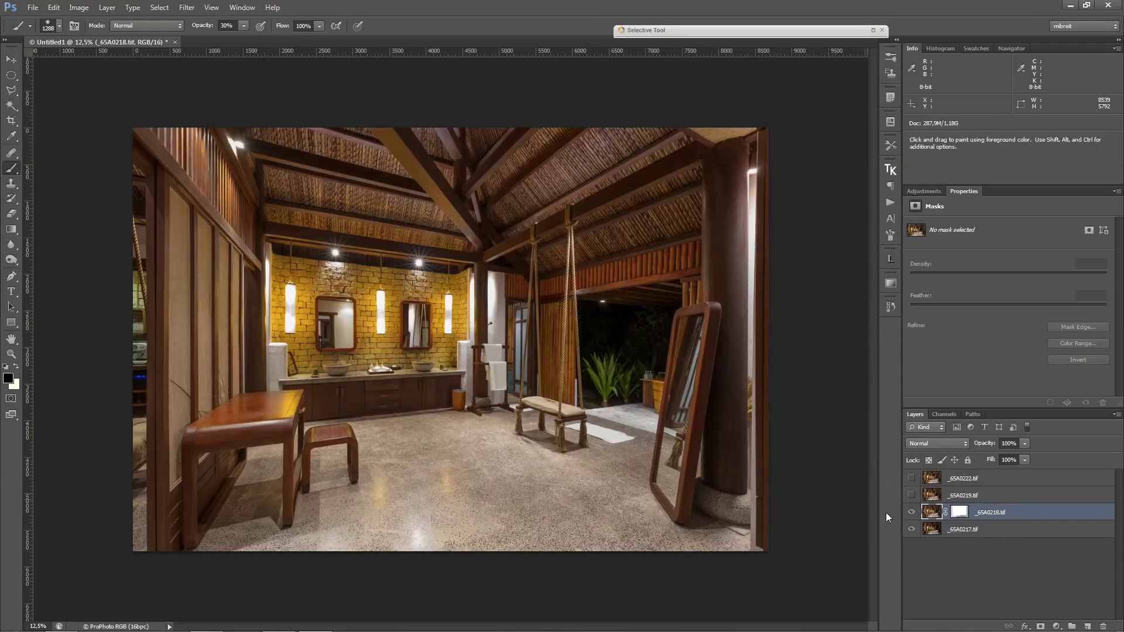
# Paint on the layer mask of _65A0218 with black at 60% brush opacity, and merge the layer with _65A0217
pyautogui.click(961, 513)
pyautogui.moveTo(615, 515); pyautogui.dragTo(603, 515)
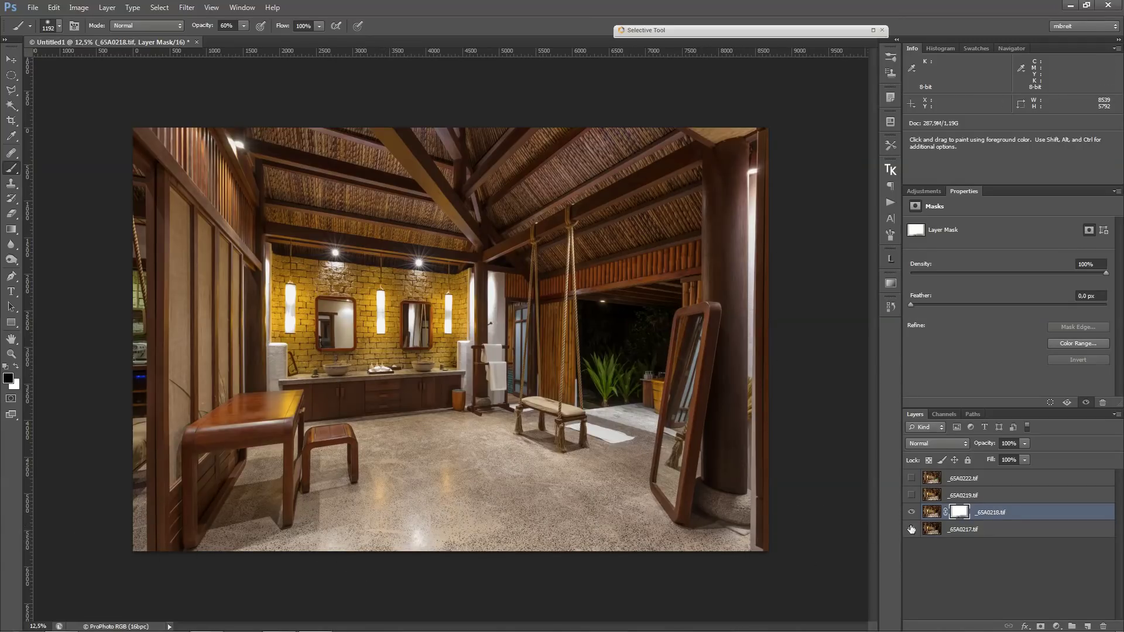
pyautogui.keyDown('shift'); pyautogui.click(975, 530); pyautogui.keyUp('shift')
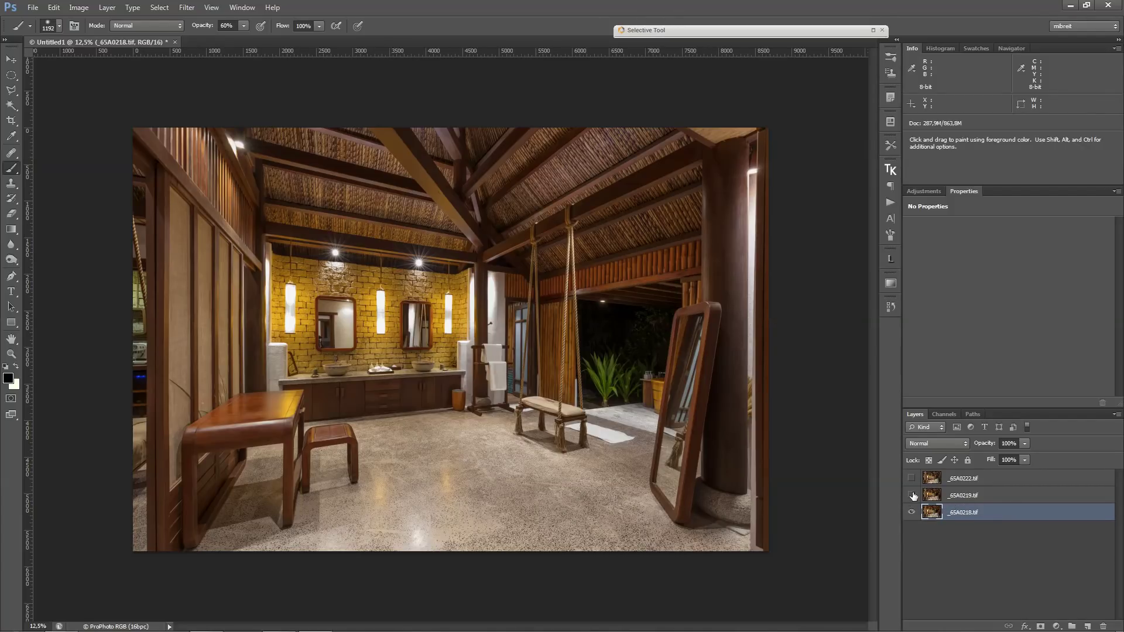
# Show and select layer _65A0219 and compare the image with it hidden and shown
pyautogui.click(911, 495)
pyautogui.click(974, 495)
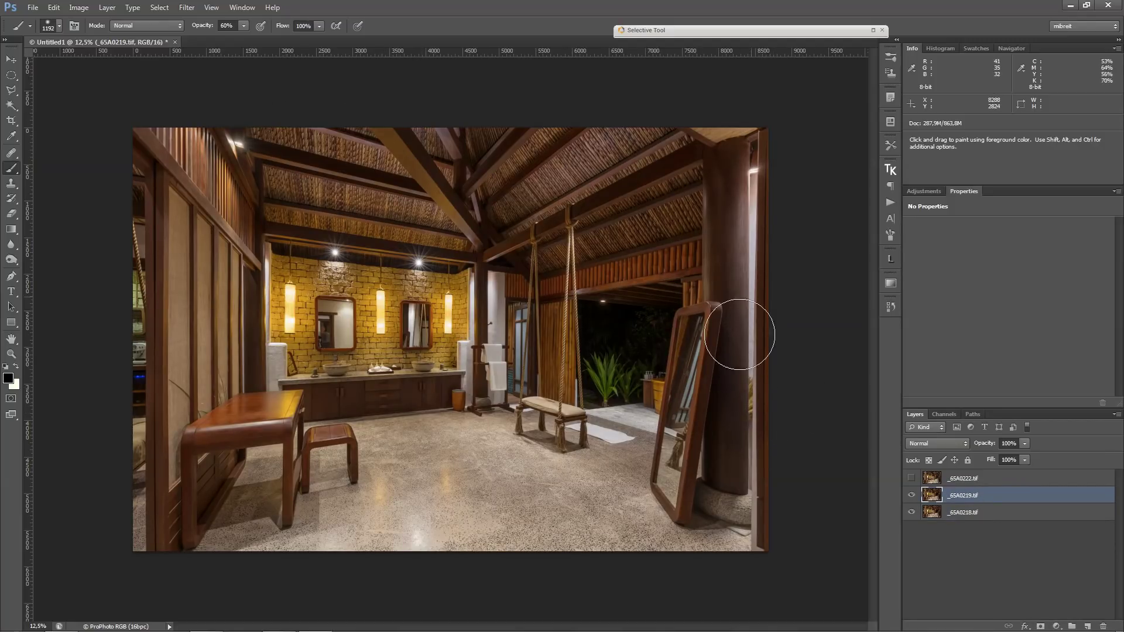
pyautogui.click(911, 496)
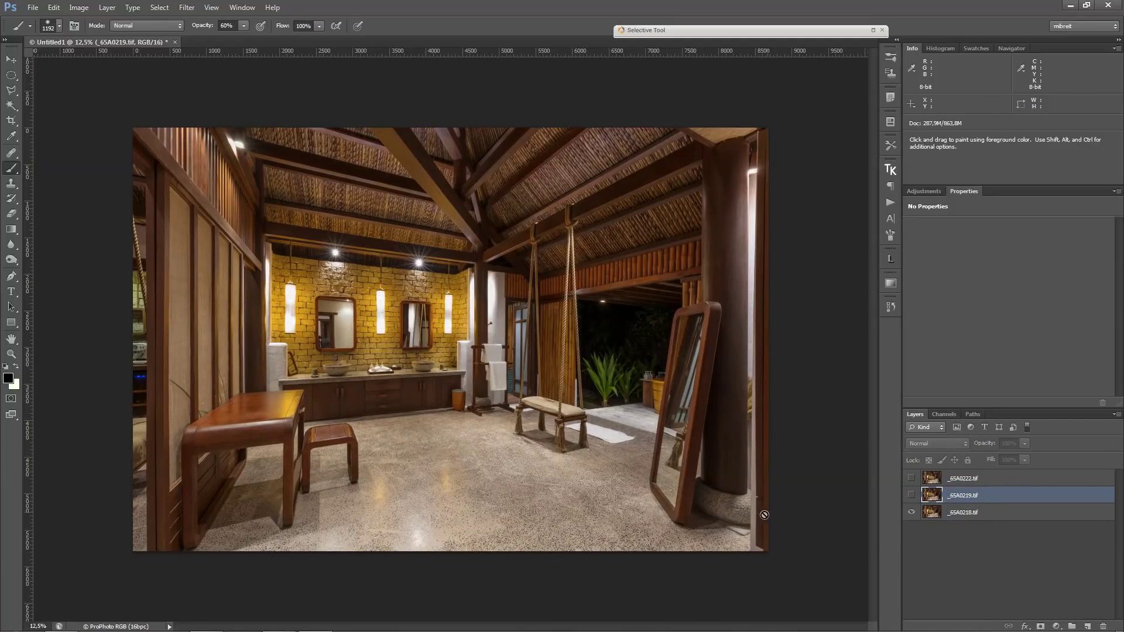
pyautogui.click(911, 496)
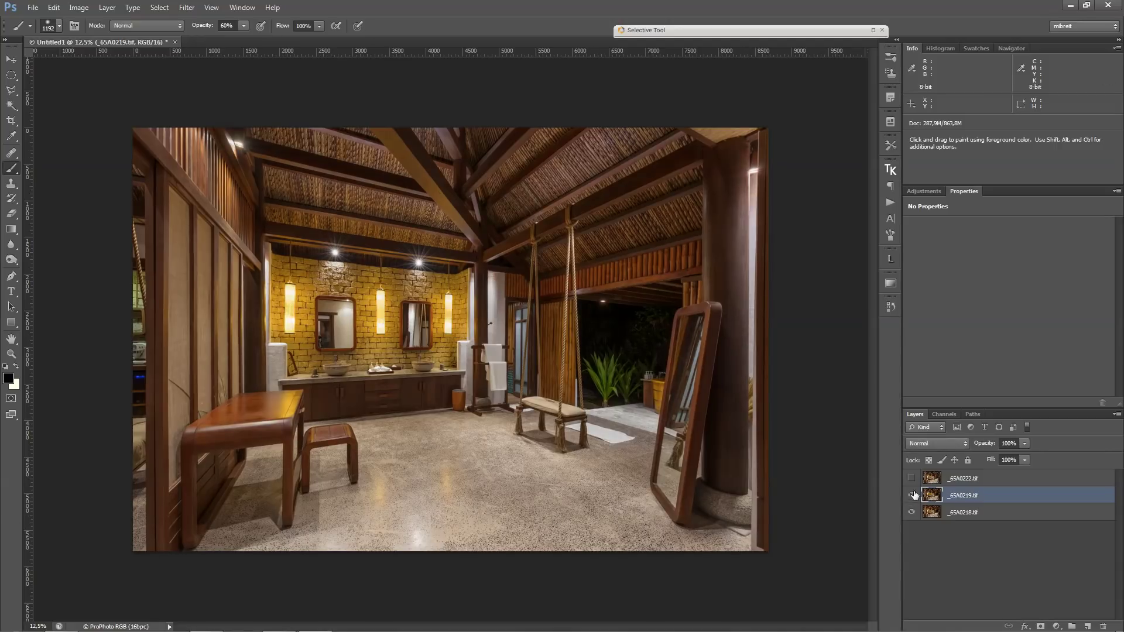
# Show layer _65A0222 and compare the garden plants behind the swing with that layer hidden and shown
pyautogui.click(910, 479)
pyautogui.click(910, 478)
pyautogui.click(910, 479)
pyautogui.hotkey('ctrl', 'space')
pyautogui.click(629, 358)
pyautogui.click(628, 358)
pyautogui.click(628, 358)
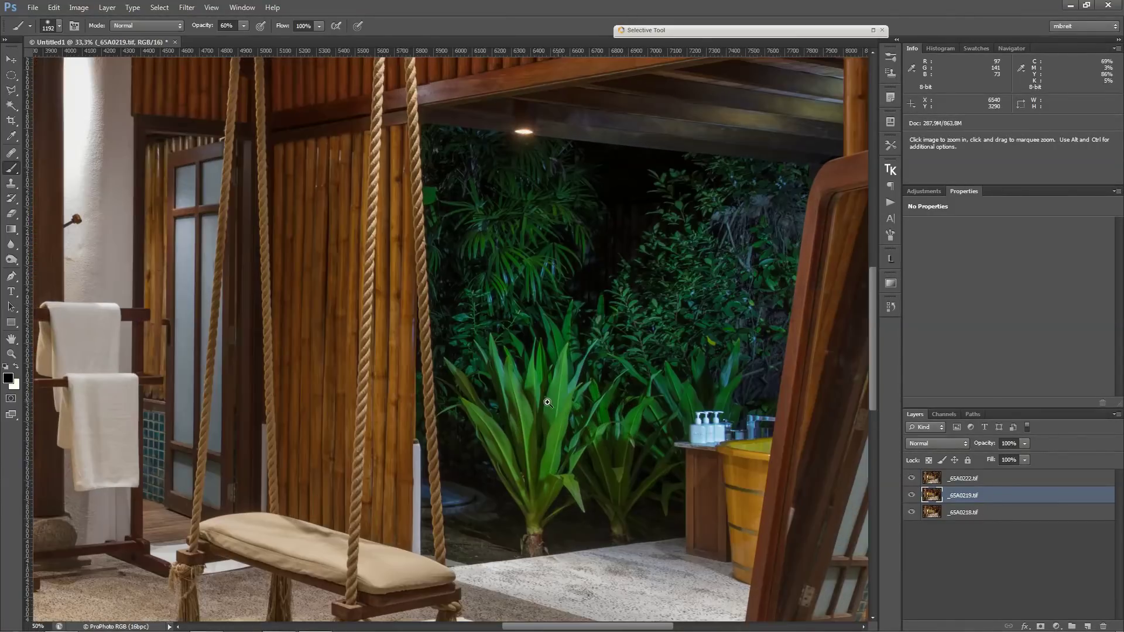
pyautogui.click(628, 358)
pyautogui.click(910, 479)
pyautogui.click(910, 480)
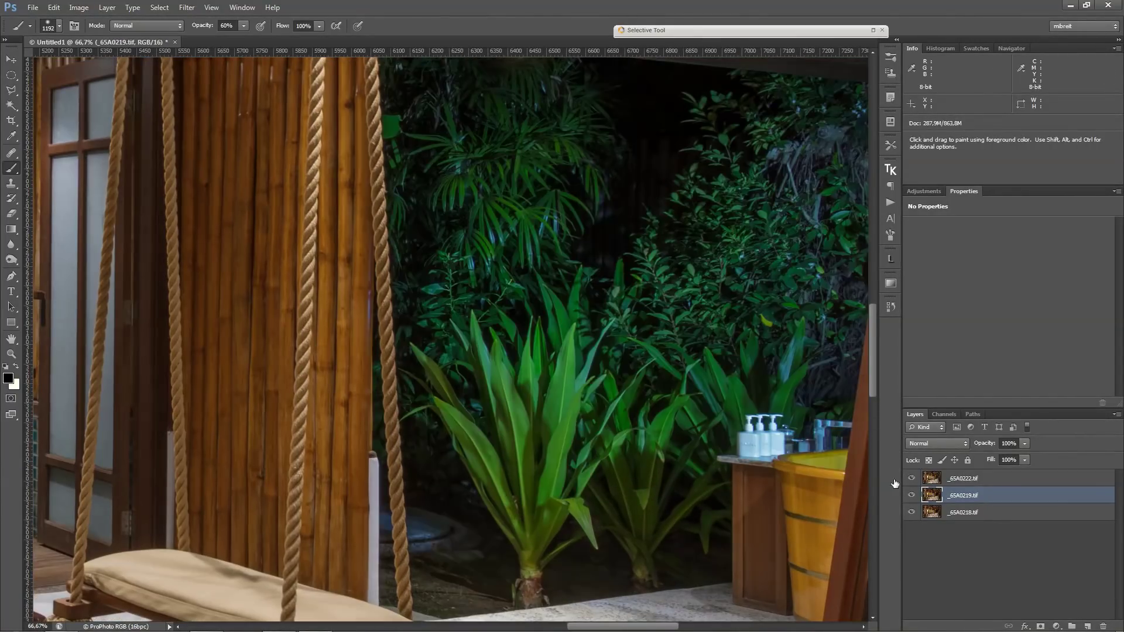
# Examine the foliage and ceiling between the bamboo wall and the mirror with _65A0222 shown, hidden and shown again
pyautogui.keyDown('alt'); pyautogui.rightClick(510, 378); pyautogui.keyUp('alt')
pyautogui.moveTo(511, 379); pyautogui.dragTo(518, 355)
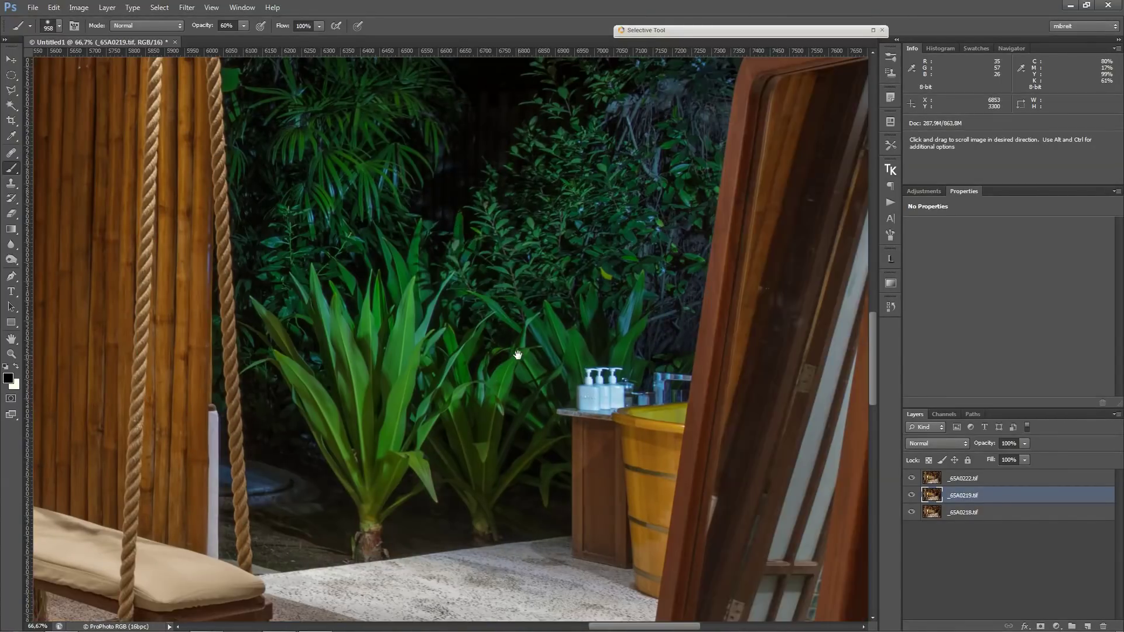
pyautogui.moveTo(476, 265); pyautogui.dragTo(494, 397)
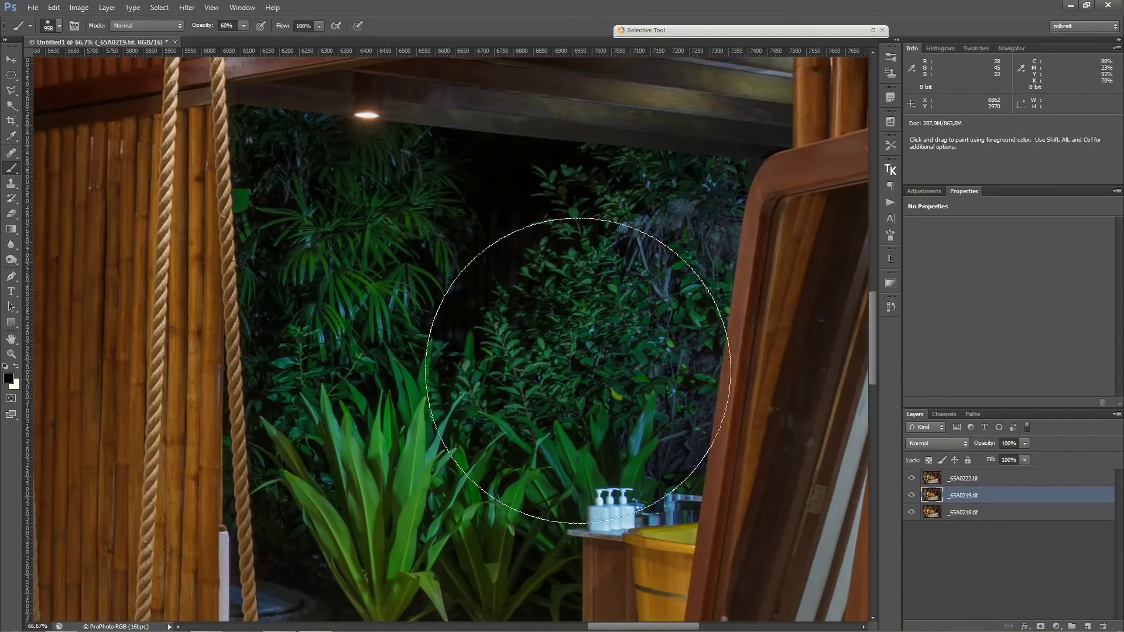
pyautogui.click(915, 480)
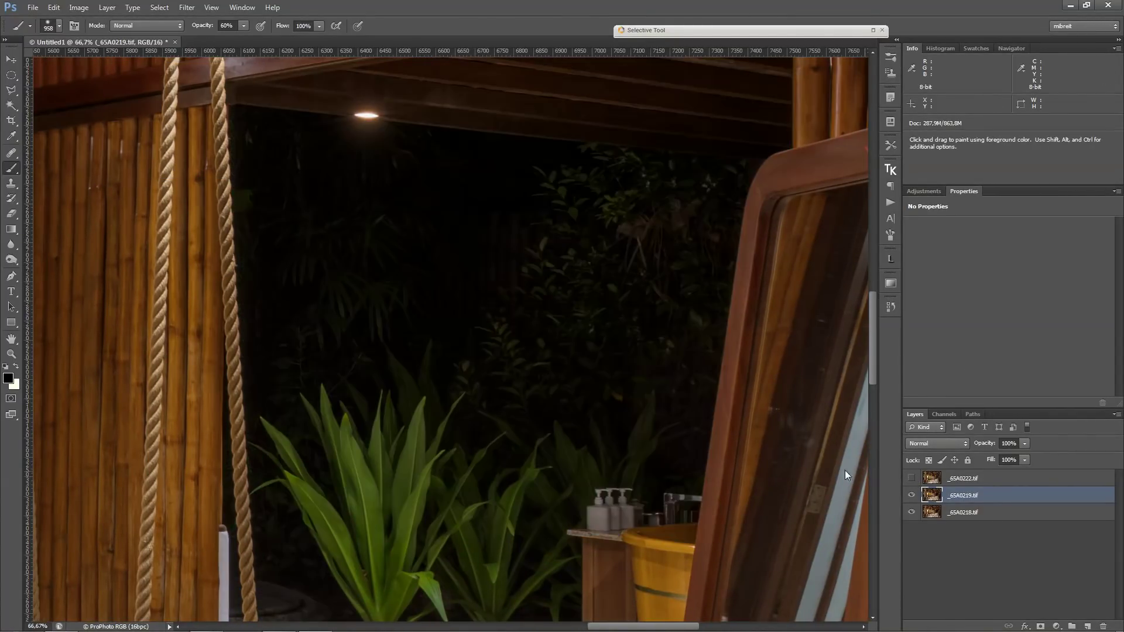
pyautogui.moveTo(559, 421); pyautogui.dragTo(388, 289)
pyautogui.moveTo(457, 288); pyautogui.dragTo(469, 384)
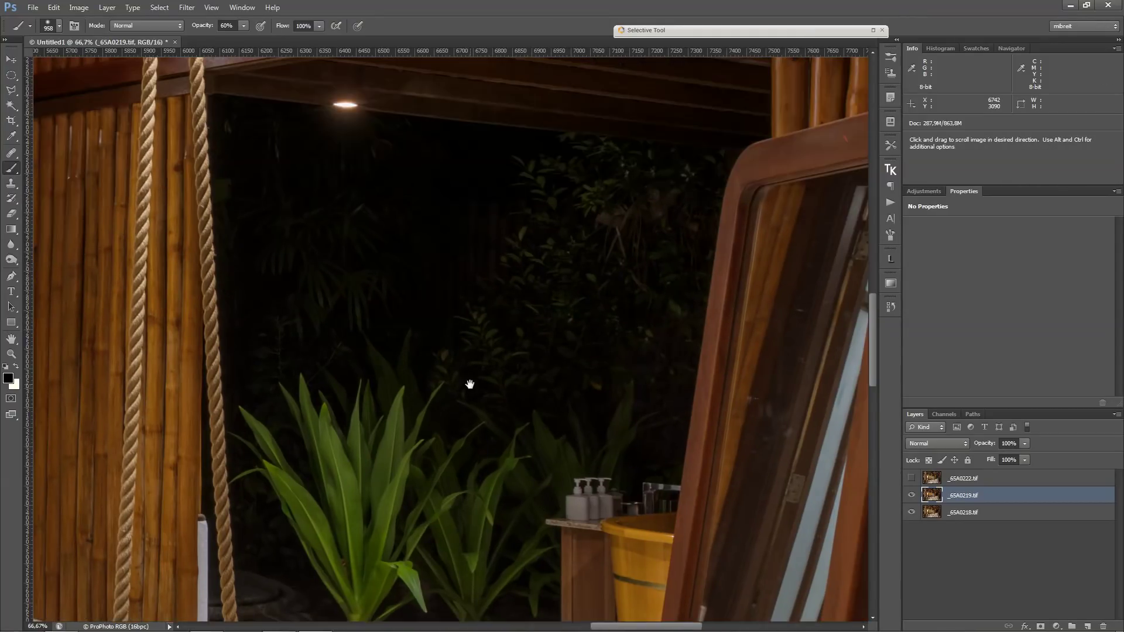
pyautogui.click(912, 477)
# Add a black layer mask to _65A0222 and paint white at 60% brush opacity over the dark garden foliage
pyautogui.click(991, 481)
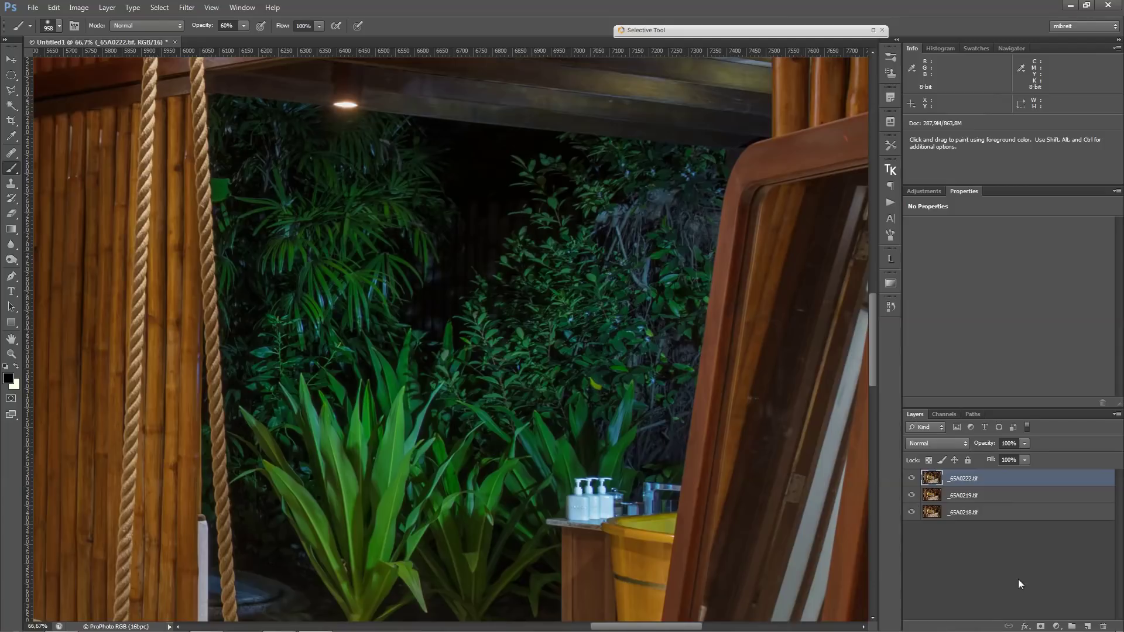
pyautogui.keyDown('alt'); pyautogui.click(1040, 626); pyautogui.keyUp('alt')
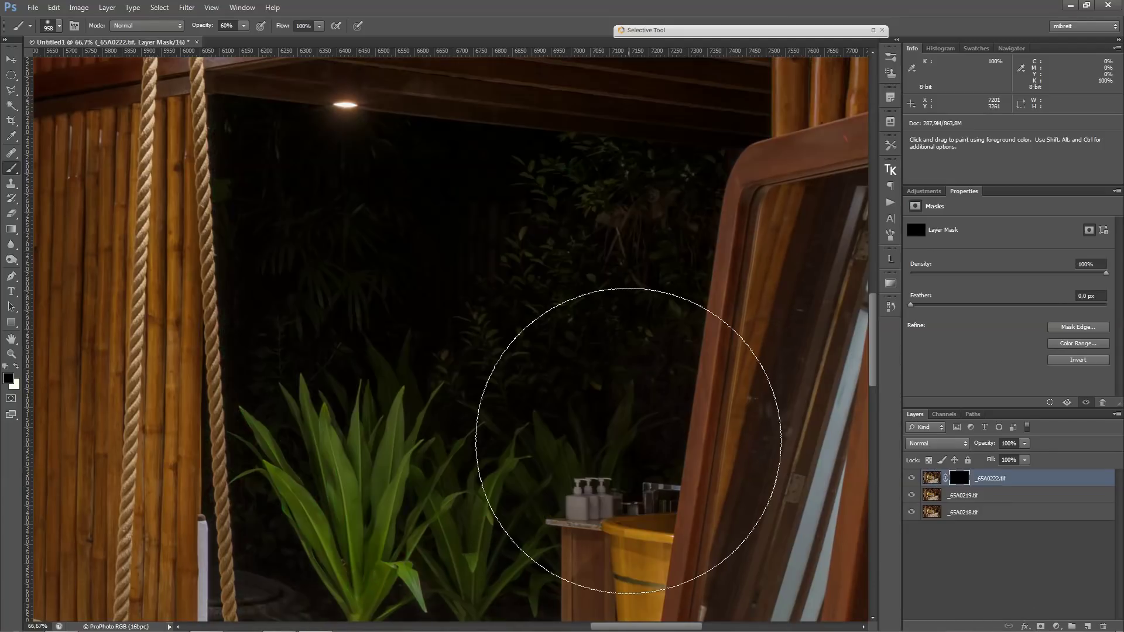
pyautogui.press('x')
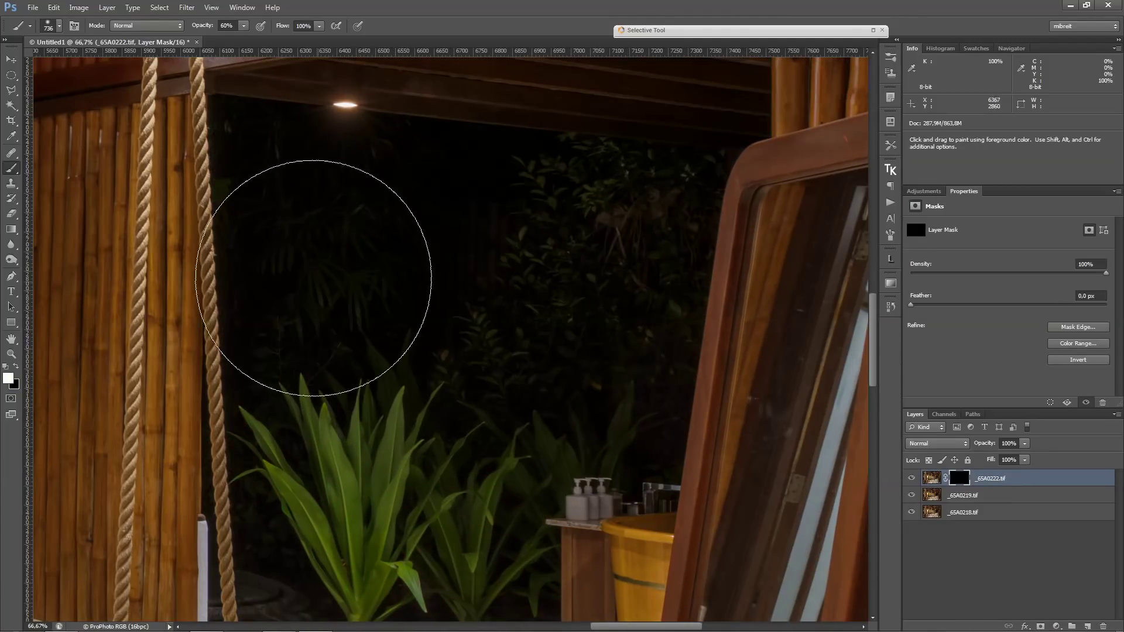
pyautogui.moveTo(306, 201)
pyautogui.mouseDown()
pyautogui.moveTo(337, 280)
pyautogui.moveTo(333, 322)
pyautogui.moveTo(342, 284)
pyautogui.moveTo(345, 308)
pyautogui.moveTo(292, 185)
pyautogui.moveTo(468, 218)
pyautogui.moveTo(552, 257)
pyautogui.moveTo(610, 258)
pyautogui.mouseUp()
# Paint white at 100% brush opacity on the _65A0222 mask over the large front plants and the bottles beside the tub
pyautogui.press('0')
pyautogui.keyDown('alt'); pyautogui.rightClick(590, 380); pyautogui.keyUp('alt')
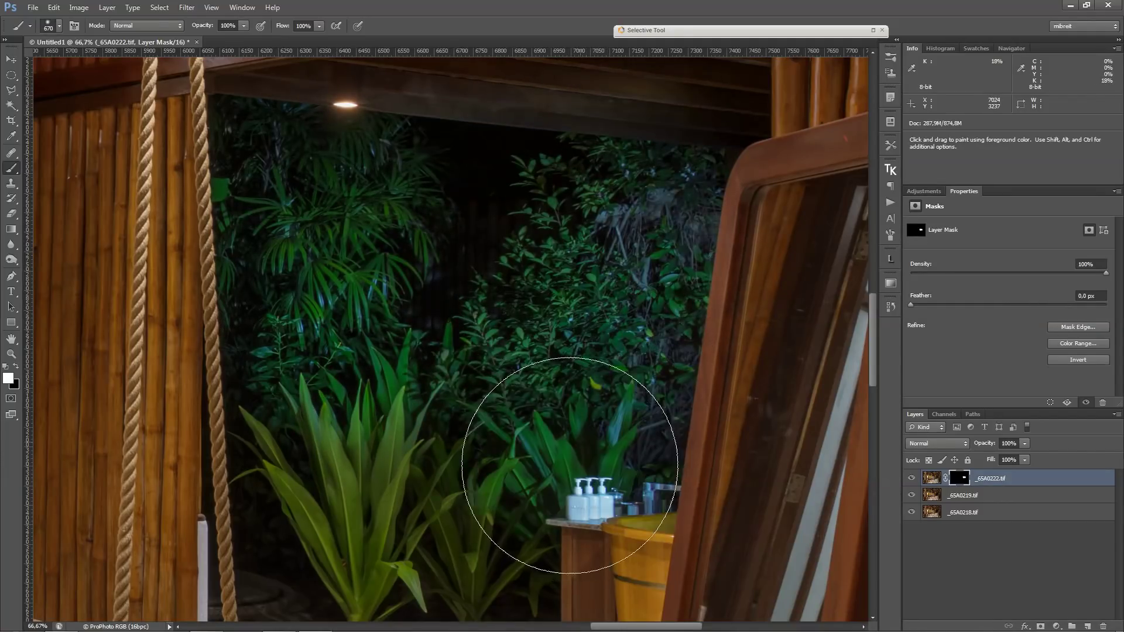
pyautogui.scroll(-2, 538, 456)
pyautogui.moveTo(556, 467); pyautogui.dragTo(271, 402)
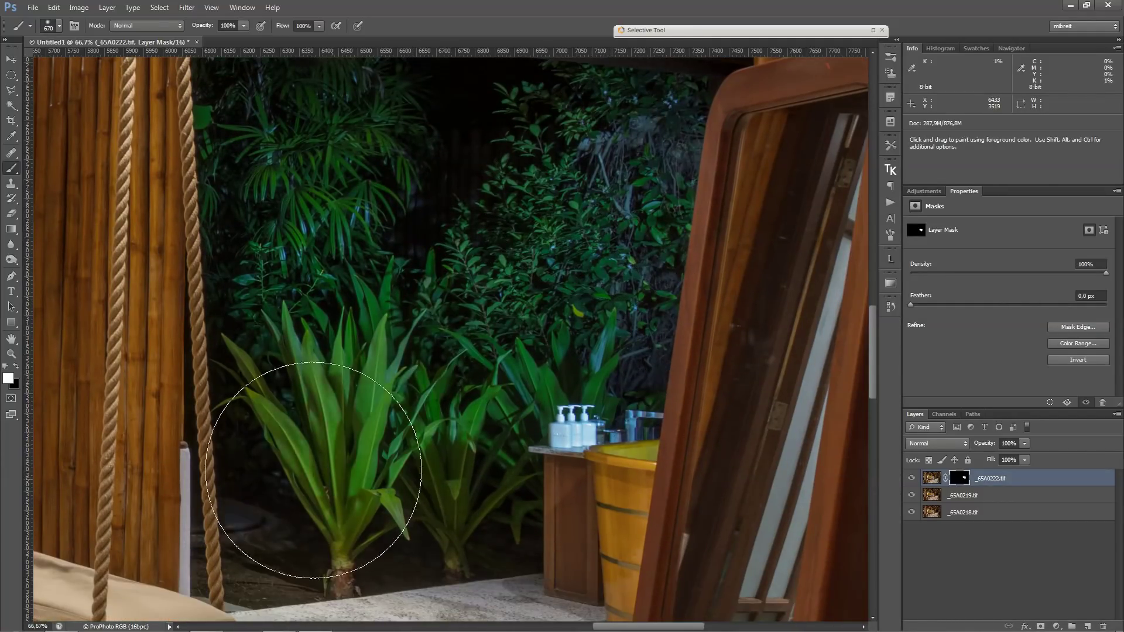
pyautogui.moveTo(296, 313)
pyautogui.mouseDown()
pyautogui.moveTo(331, 314)
pyautogui.moveTo(347, 397)
pyautogui.mouseUp()
# Refine the _65A0222 mask around the garden opening at 40% brush opacity and compare the image with the layer hidden
pyautogui.press('4')
pyautogui.moveTo(567, 297)
pyautogui.mouseDown()
pyautogui.moveTo(708, 206)
pyautogui.moveTo(514, 219)
pyautogui.moveTo(594, 196)
pyautogui.moveTo(741, 183)
pyautogui.moveTo(542, 215)
pyautogui.moveTo(683, 199)
pyautogui.mouseUp()
pyautogui.hotkey('ctrl', '-')
pyautogui.hotkey('ctrl', '-')
pyautogui.hotkey('ctrl', '-')
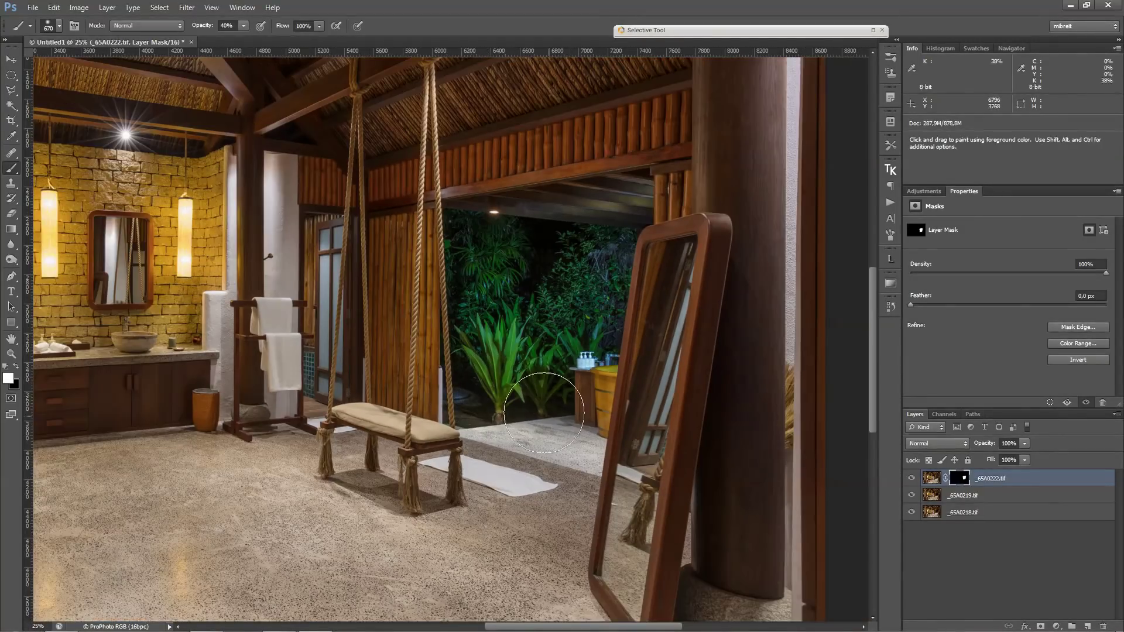
pyautogui.click(911, 479)
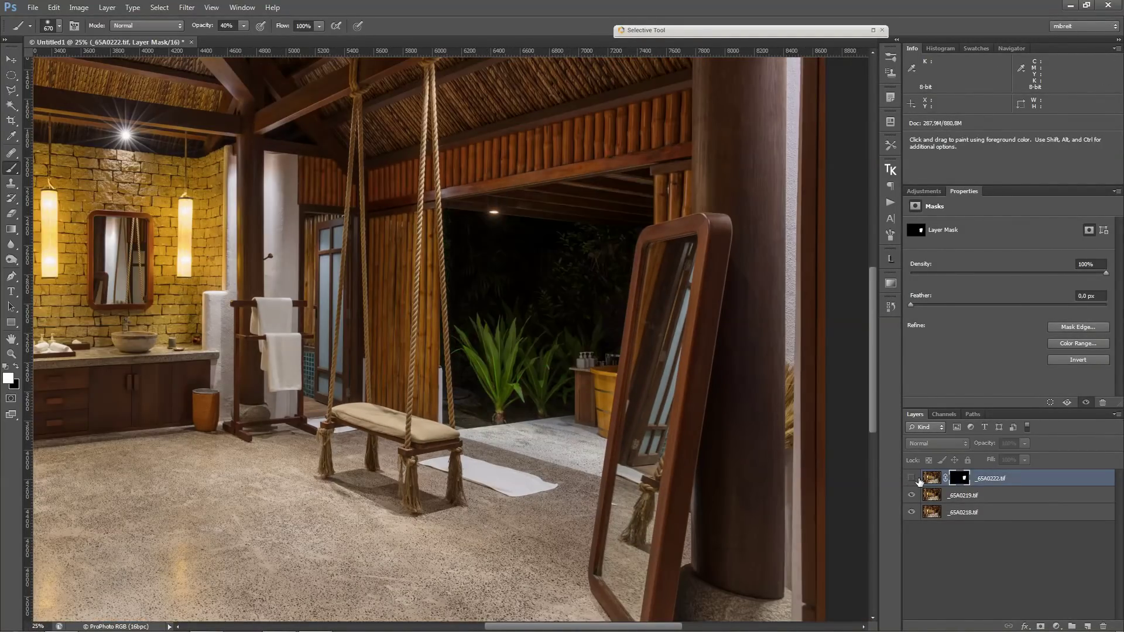
pyautogui.click(913, 479)
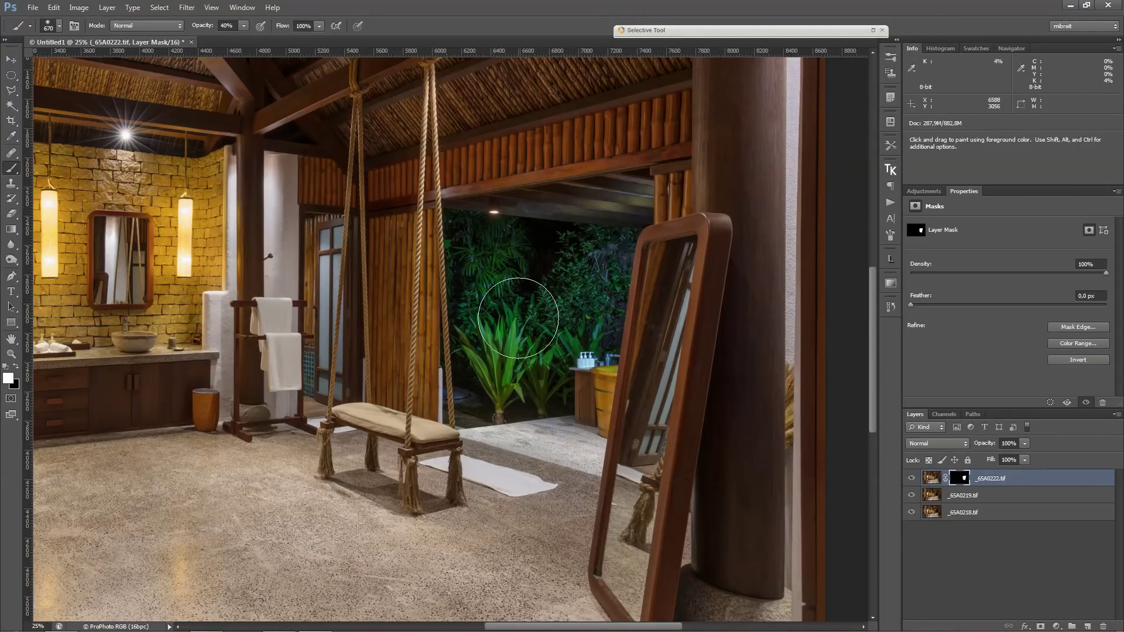
# Add a Warming Filter (85) Photo Filter adjustment clipped to _65A0222 and set its density to 38%
pyautogui.click(1056, 625)
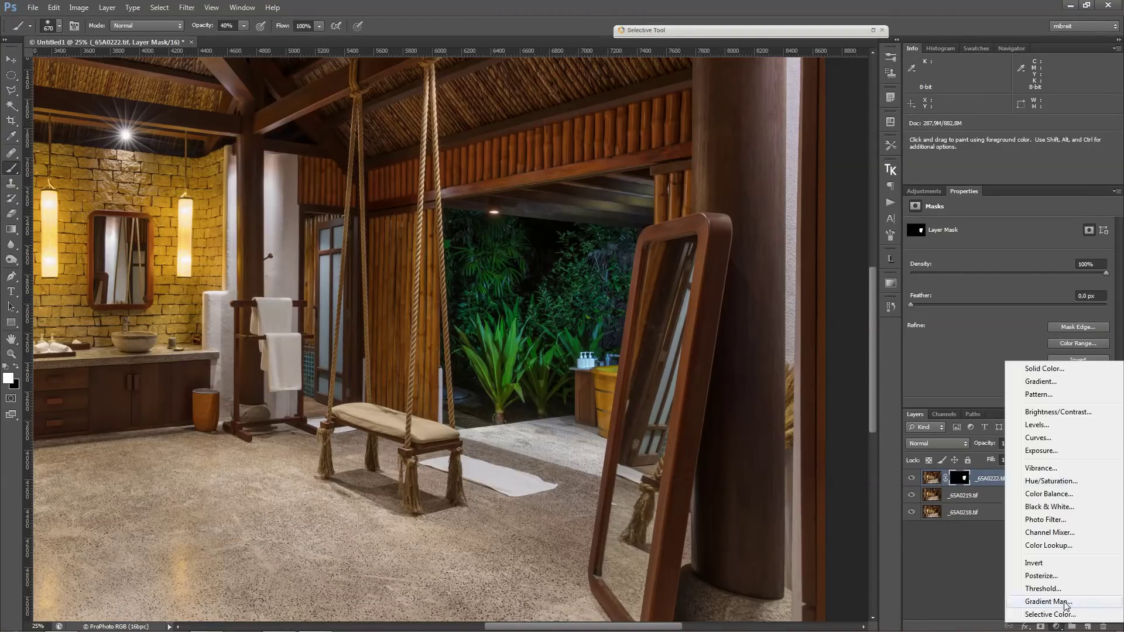
pyautogui.click(1046, 519)
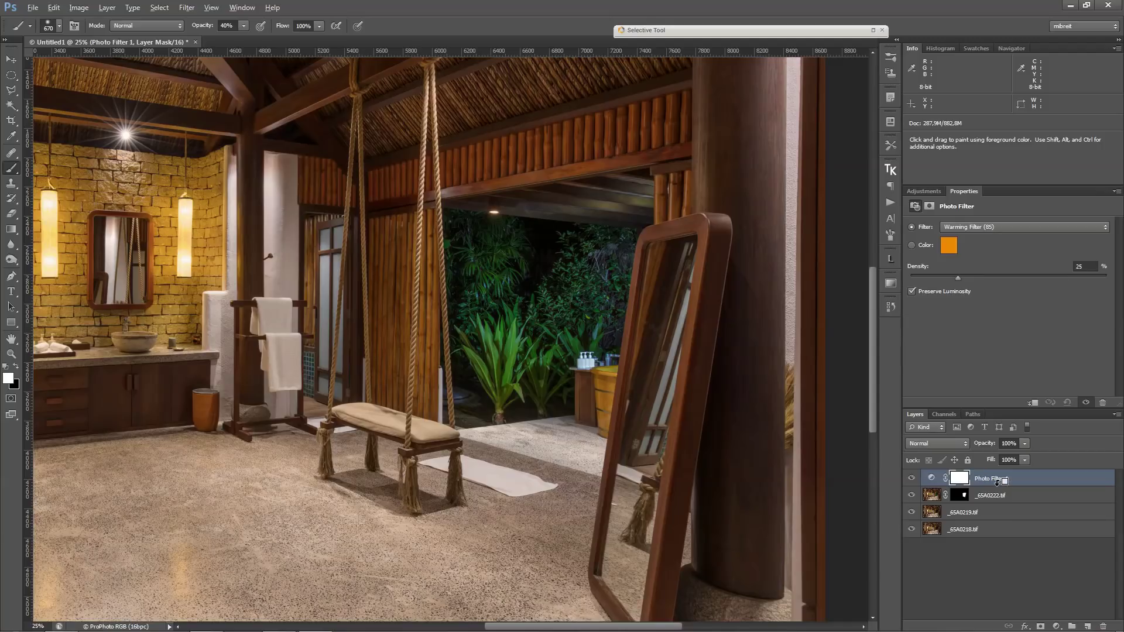
pyautogui.keyDown('alt'); pyautogui.click(998, 481); pyautogui.keyUp('alt')
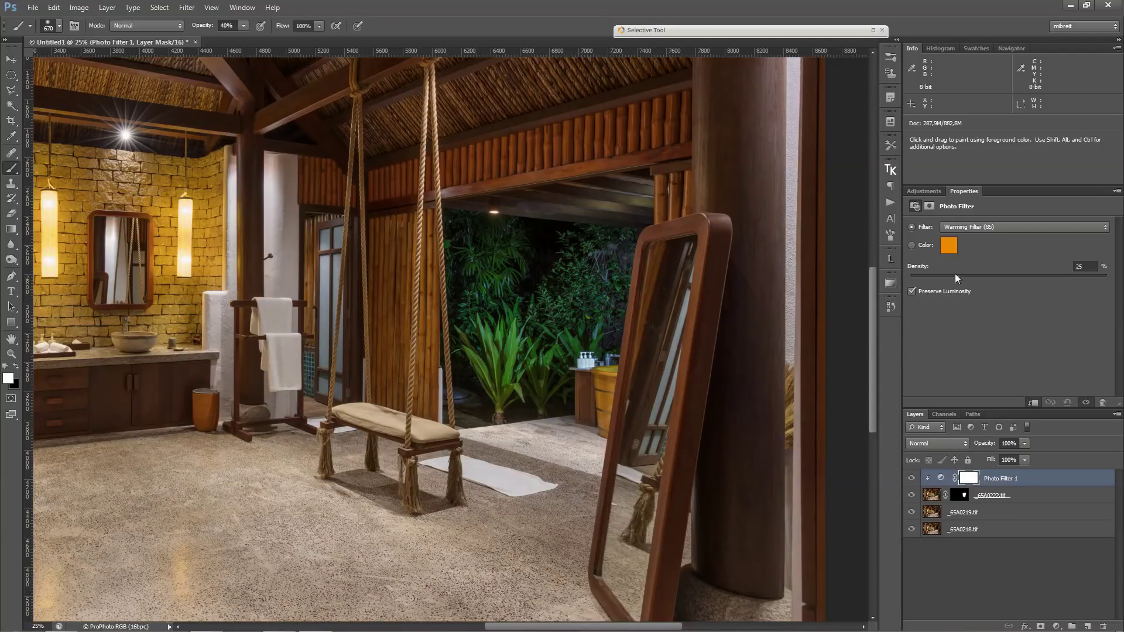
pyautogui.moveTo(973, 280); pyautogui.dragTo(983, 280)
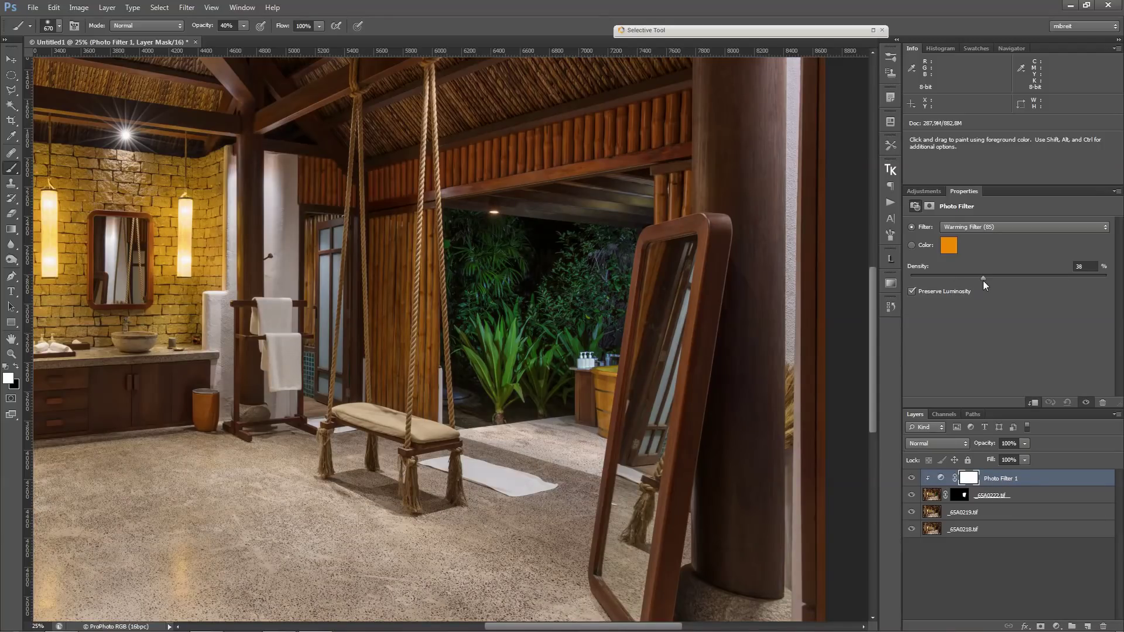
# Compare the warmed garden area with layer _65A0222 repeatedly hidden and shown, and view the whole room
pyautogui.click(911, 496)
pyautogui.click(911, 496)
pyautogui.click(911, 496)
pyautogui.click(911, 495)
pyautogui.click(911, 496)
pyautogui.click(910, 496)
pyautogui.hotkey('ctrl', '-')
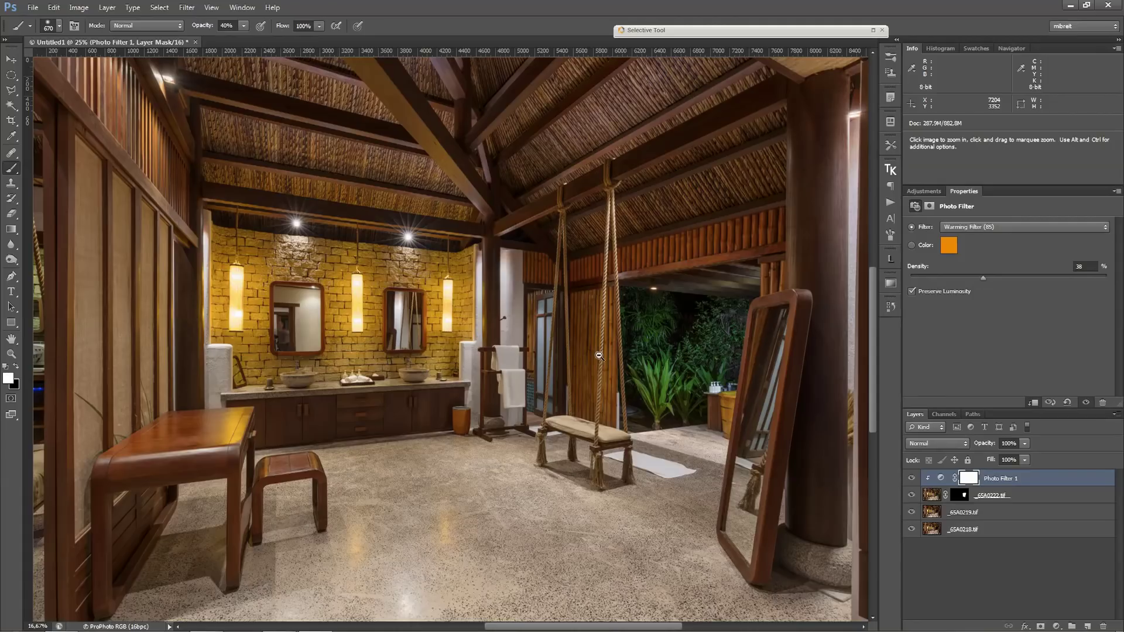
# Set the Photo Filter density to 29% and merge the Photo Filter, _65A0222 and _65A0219 layers into one
pyautogui.click(967, 278)
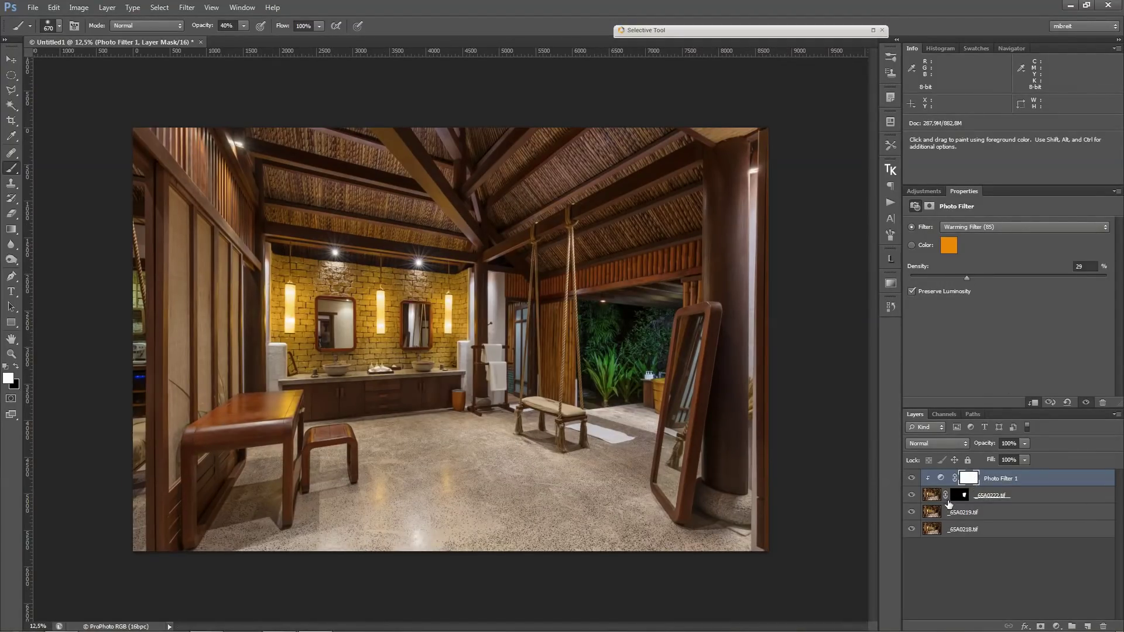
pyautogui.click(911, 495)
pyautogui.click(910, 496)
pyautogui.keyDown('shift'); pyautogui.click(985, 513); pyautogui.keyUp('shift')
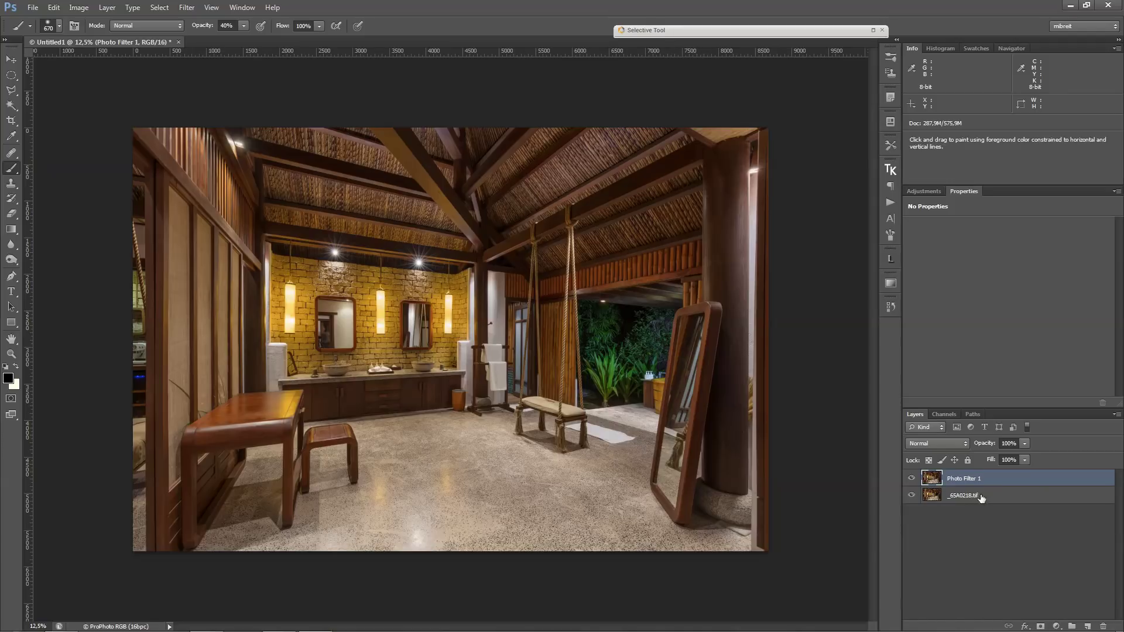
# Select the merged Photo Filter 1 layer together with _65A0218 and auto-align the two layers
pyautogui.keyDown('shift'); pyautogui.click(982, 497); pyautogui.keyUp('shift')
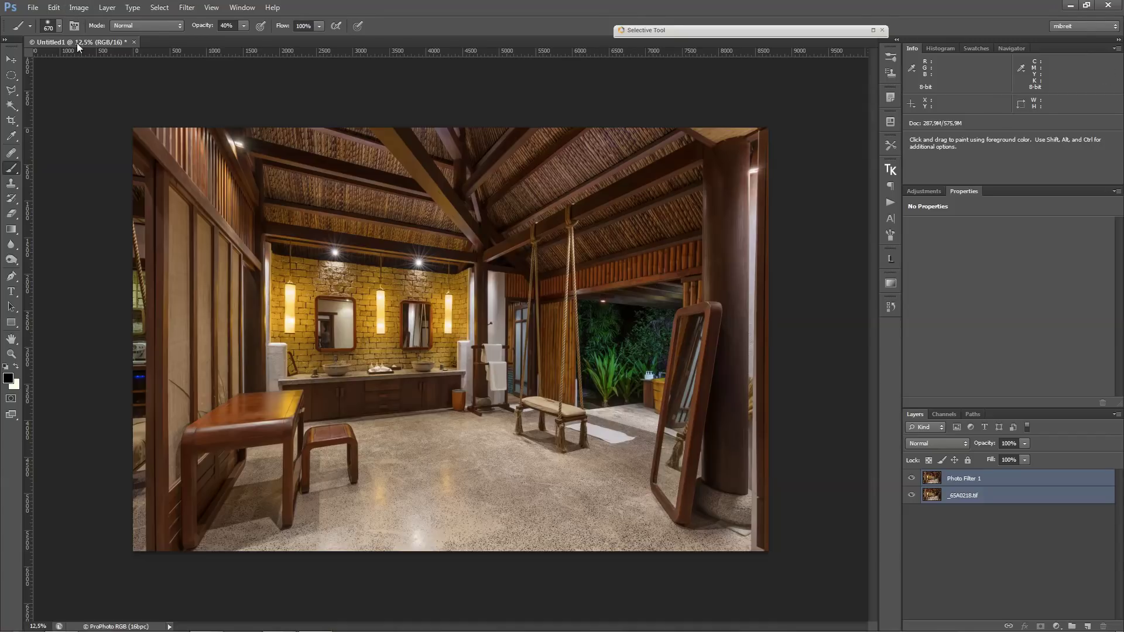
pyautogui.click(51, 10)
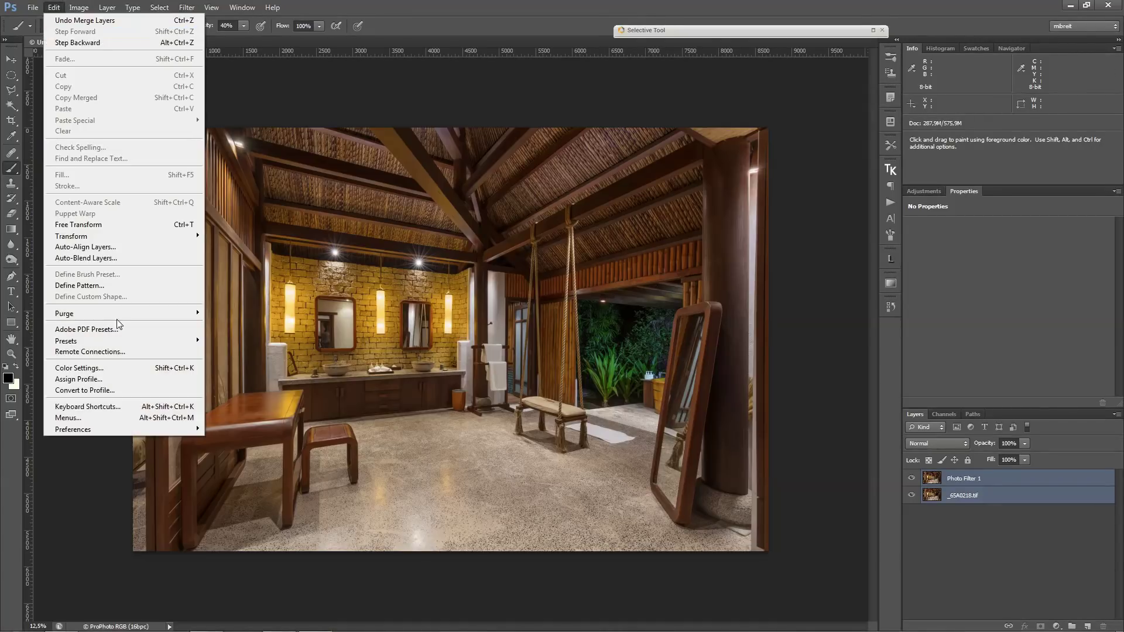
pyautogui.click(108, 246)
pyautogui.click(653, 185)
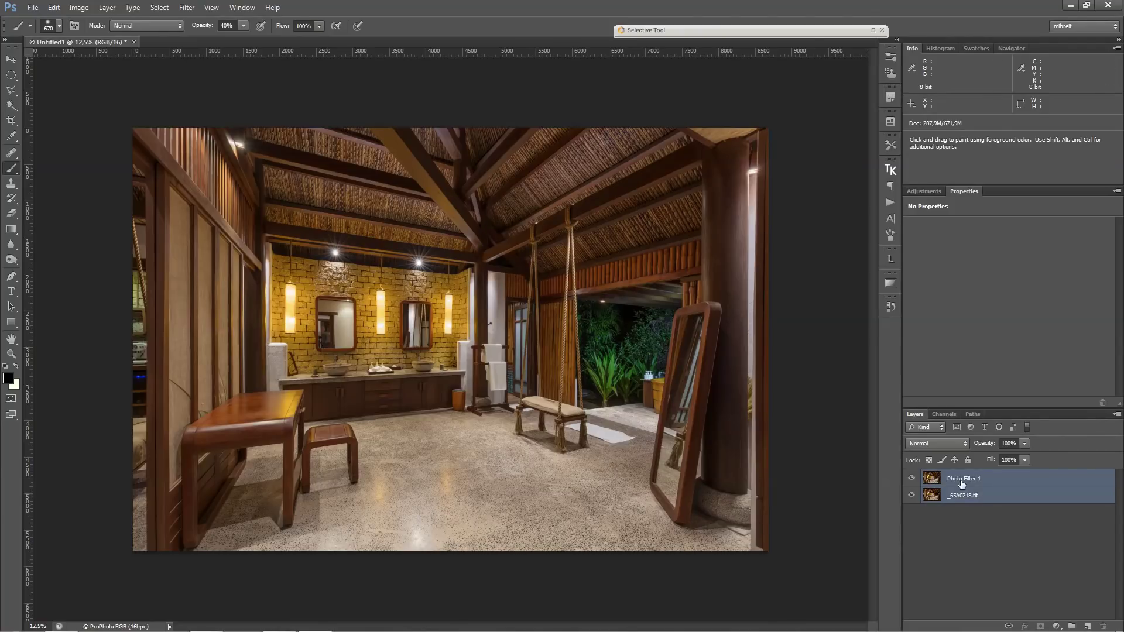
# Add a white layer mask to the Photo Filter 1 layer and compare the floor beside the mirror with the layer hidden and shown
pyautogui.click(991, 479)
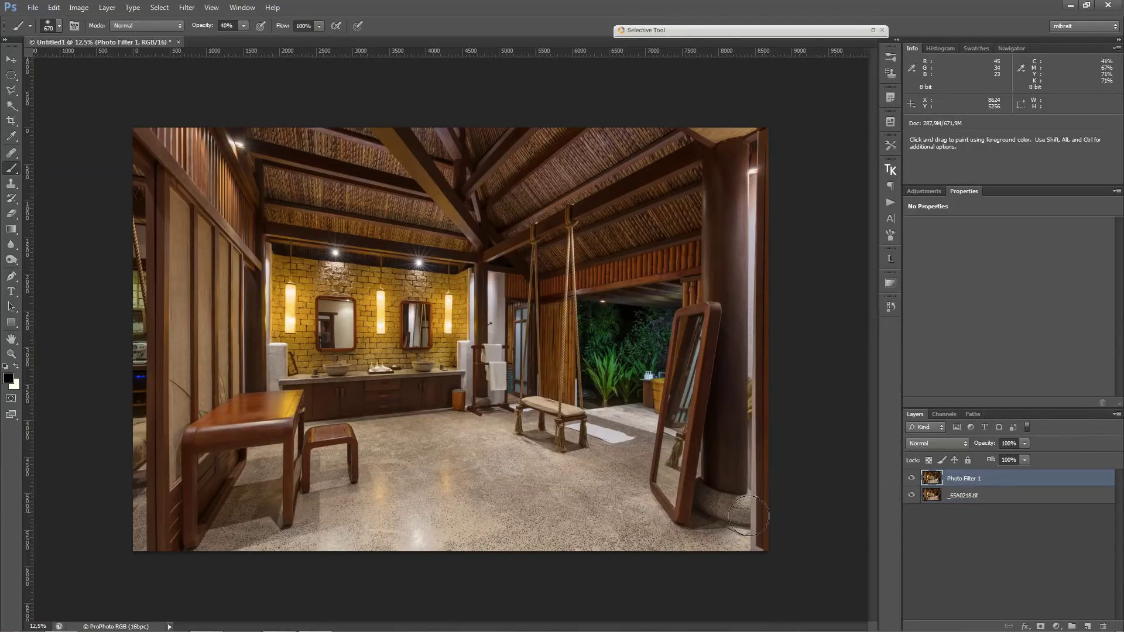
pyautogui.click(716, 544)
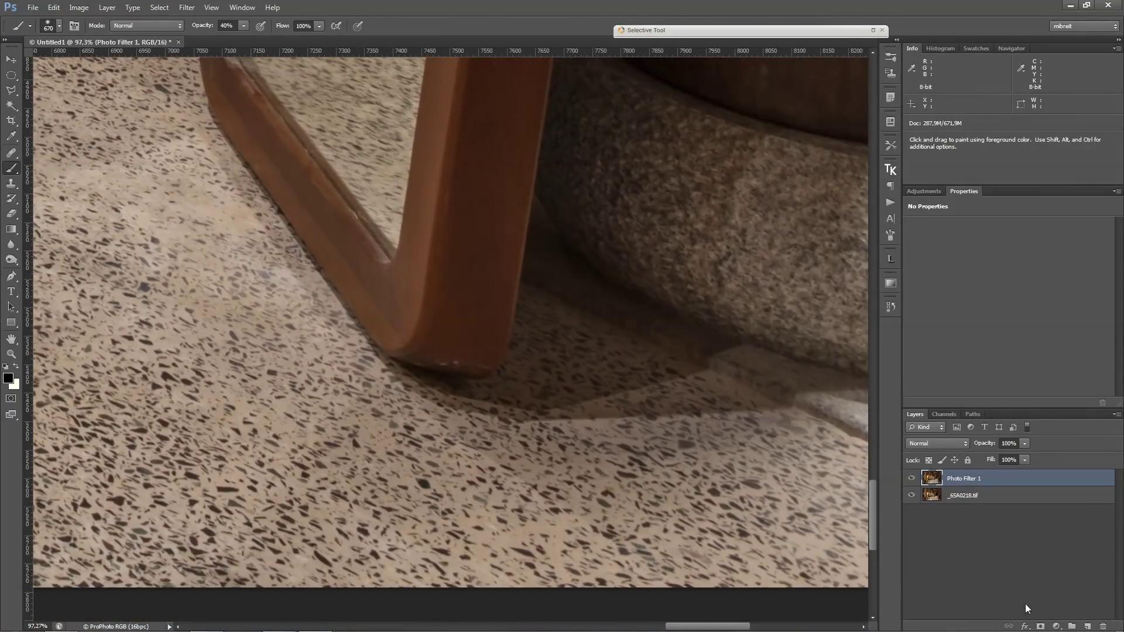
pyautogui.click(1039, 627)
pyautogui.press('d')
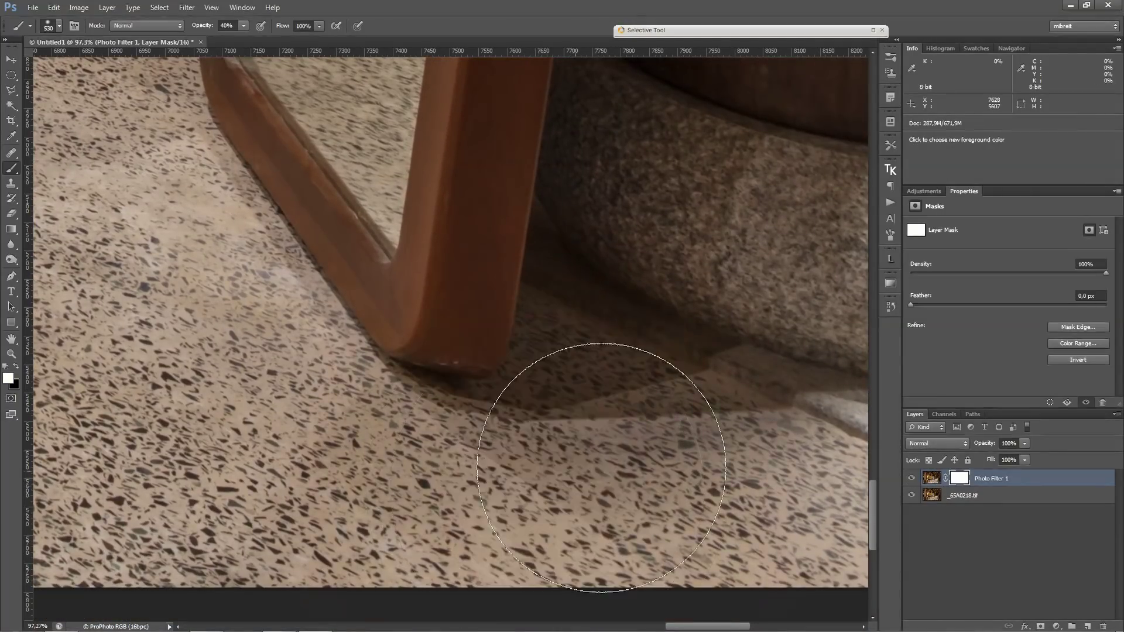
pyautogui.click(912, 479)
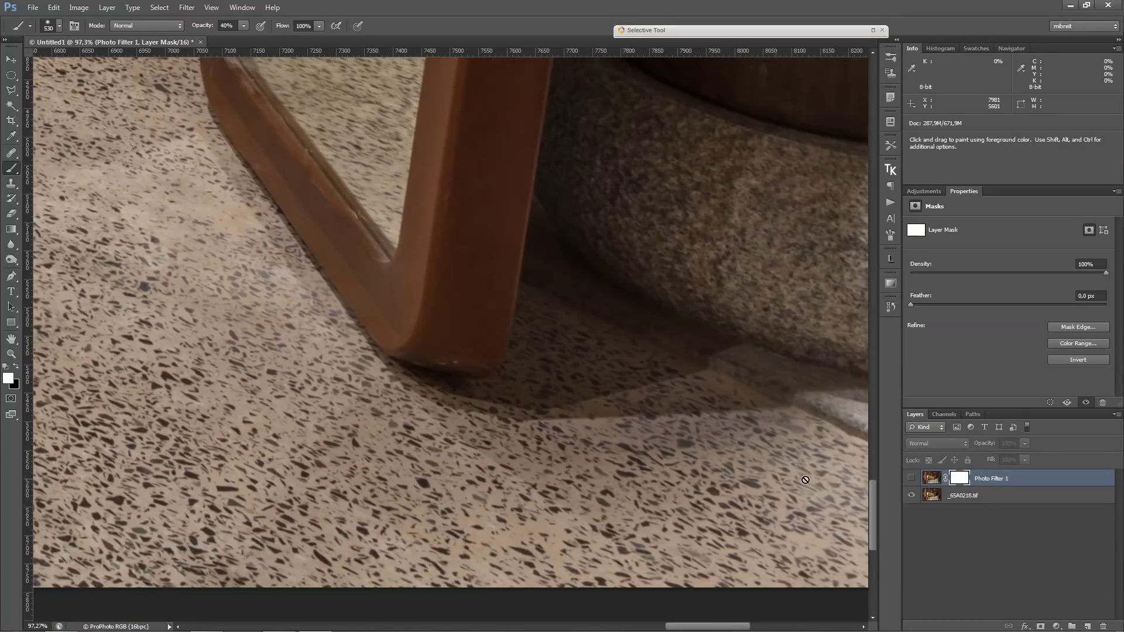
pyautogui.click(911, 479)
# Paint black at 100% brush opacity on the Photo Filter 1 mask over the floor around the foot of the leaning mirror
pyautogui.press('x')
pyautogui.moveTo(445, 410)
pyautogui.mouseDown()
pyautogui.moveTo(433, 511)
pyautogui.moveTo(425, 481)
pyautogui.mouseUp()
pyautogui.press('0')
pyautogui.moveTo(429, 417)
pyautogui.mouseDown()
pyautogui.moveTo(456, 416)
pyautogui.moveTo(419, 442)
pyautogui.mouseUp()
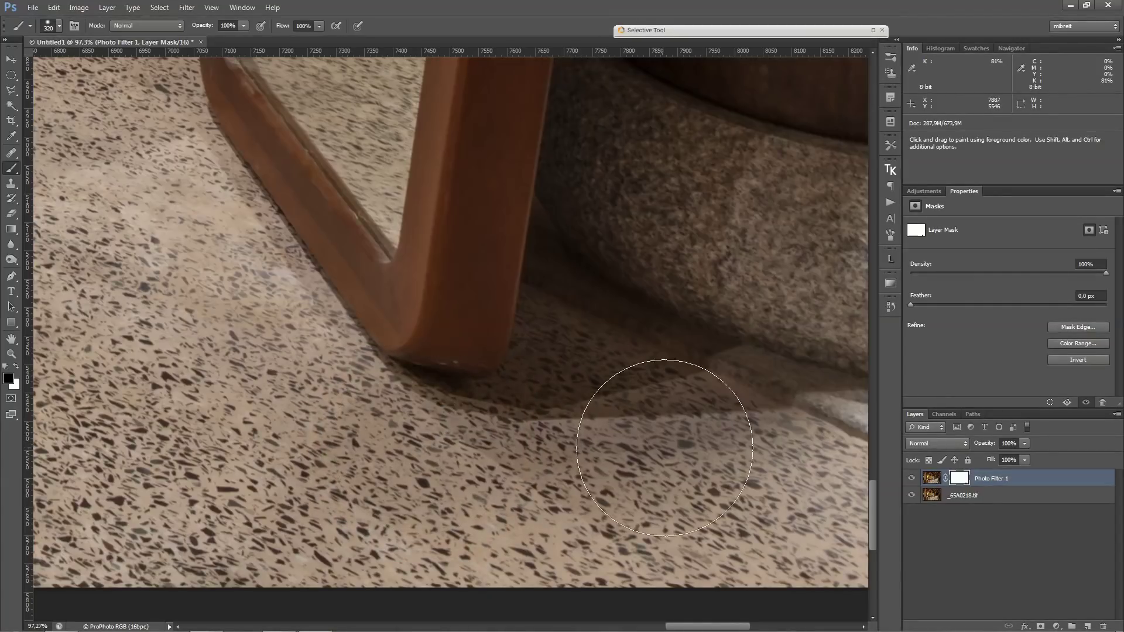
pyautogui.moveTo(621, 455); pyautogui.dragTo(402, 496)
pyautogui.moveTo(582, 513); pyautogui.dragTo(492, 359)
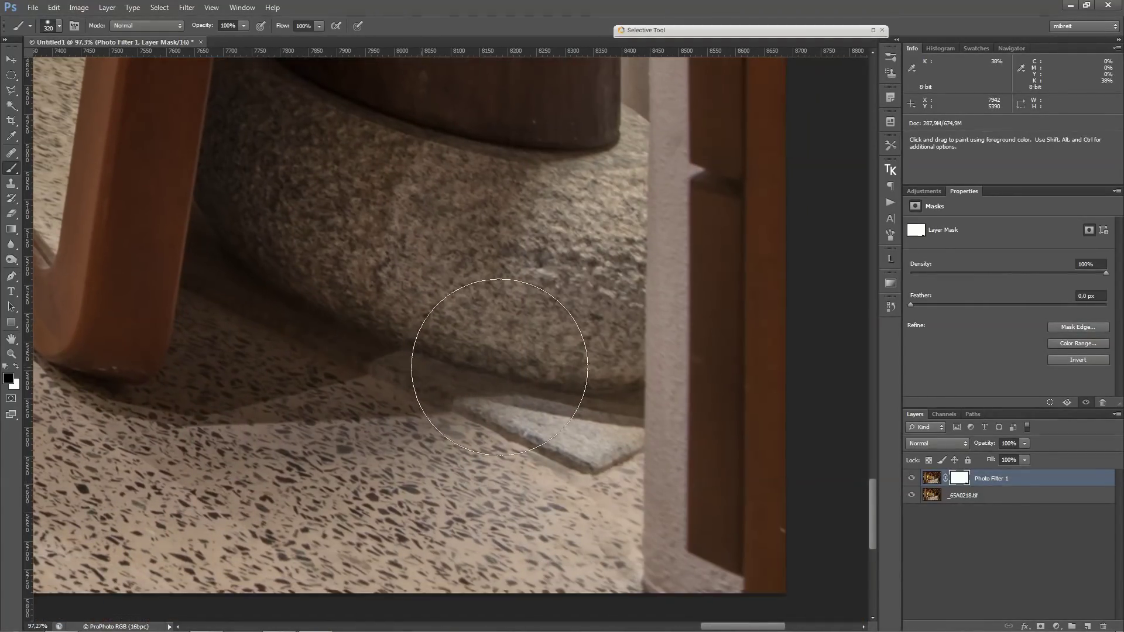
pyautogui.click(910, 478)
pyautogui.click(910, 477)
# Mask Photo Filter 1 around the column's stone base and the adjoining wall edge, and compare with the layer hidden and shown
pyautogui.moveTo(438, 231); pyautogui.dragTo(462, 429)
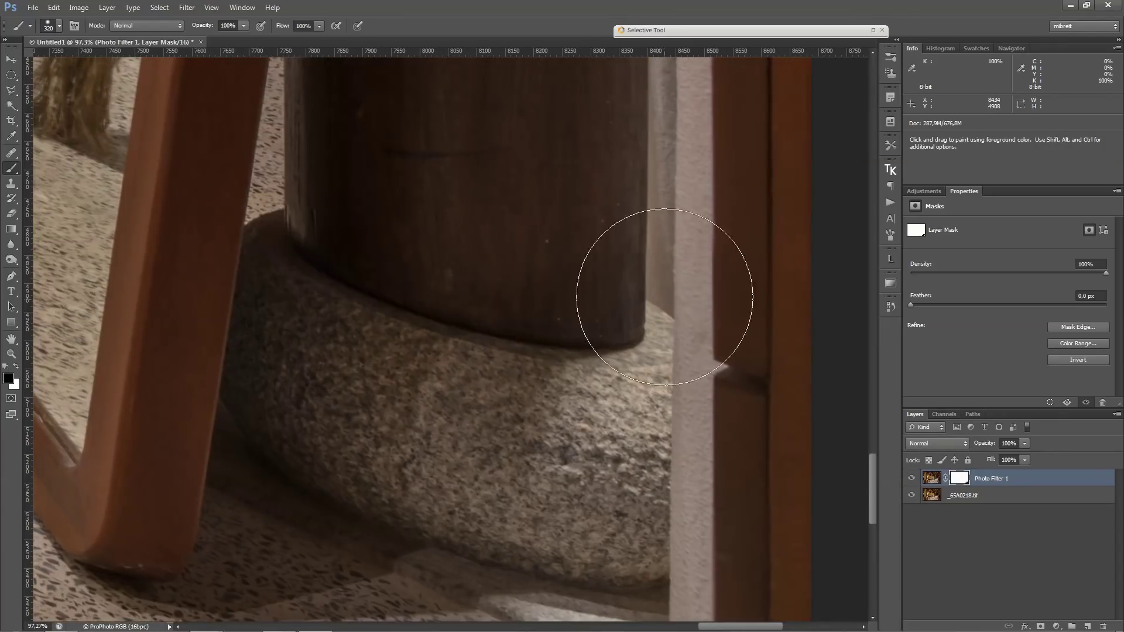
pyautogui.moveTo(692, 518); pyautogui.dragTo(690, 269)
pyautogui.moveTo(381, 562); pyautogui.dragTo(879, 464)
pyautogui.click(910, 478)
pyautogui.click(910, 478)
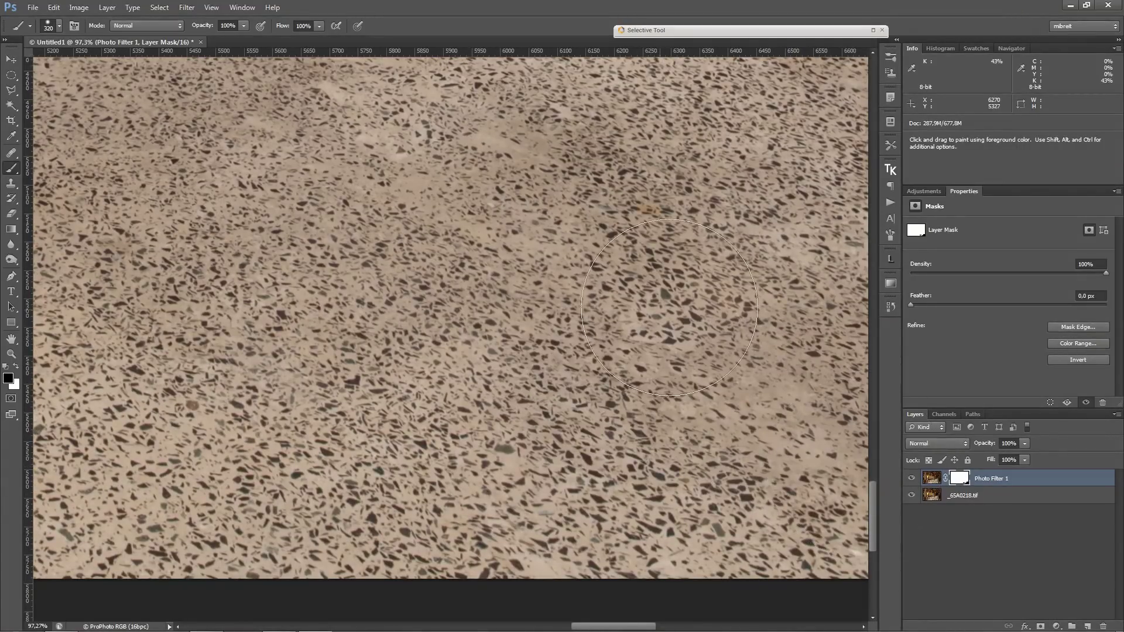
# Continue painting black on the mask along the front floor edge, from the mirror across to the middle of the room
pyautogui.moveTo(615, 316); pyautogui.dragTo(210, 395)
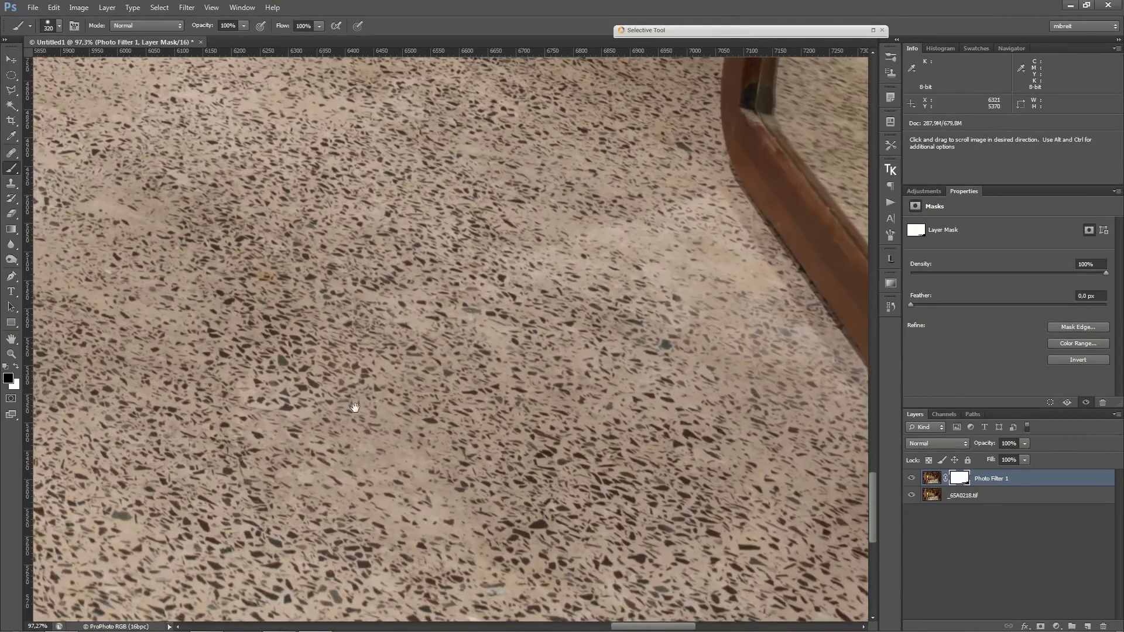
pyautogui.moveTo(354, 409); pyautogui.dragTo(572, 389)
pyautogui.moveTo(251, 410); pyautogui.dragTo(707, 378)
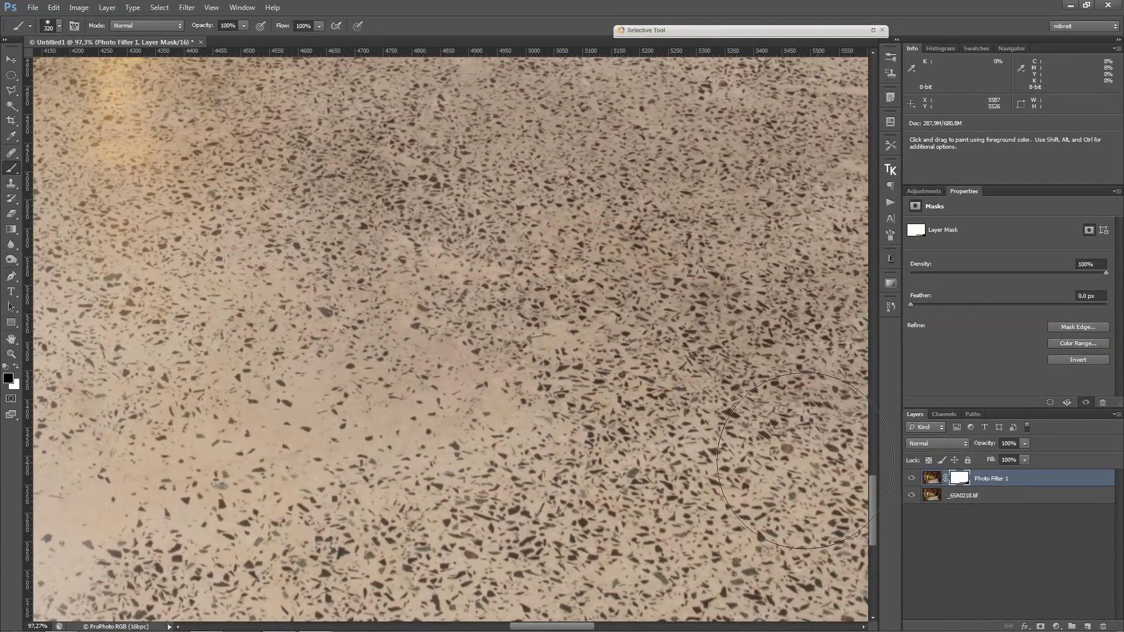
pyautogui.moveTo(36, 346); pyautogui.dragTo(252, 364)
pyautogui.moveTo(41, 363); pyautogui.dragTo(665, 366)
pyautogui.moveTo(343, 413); pyautogui.dragTo(571, 401)
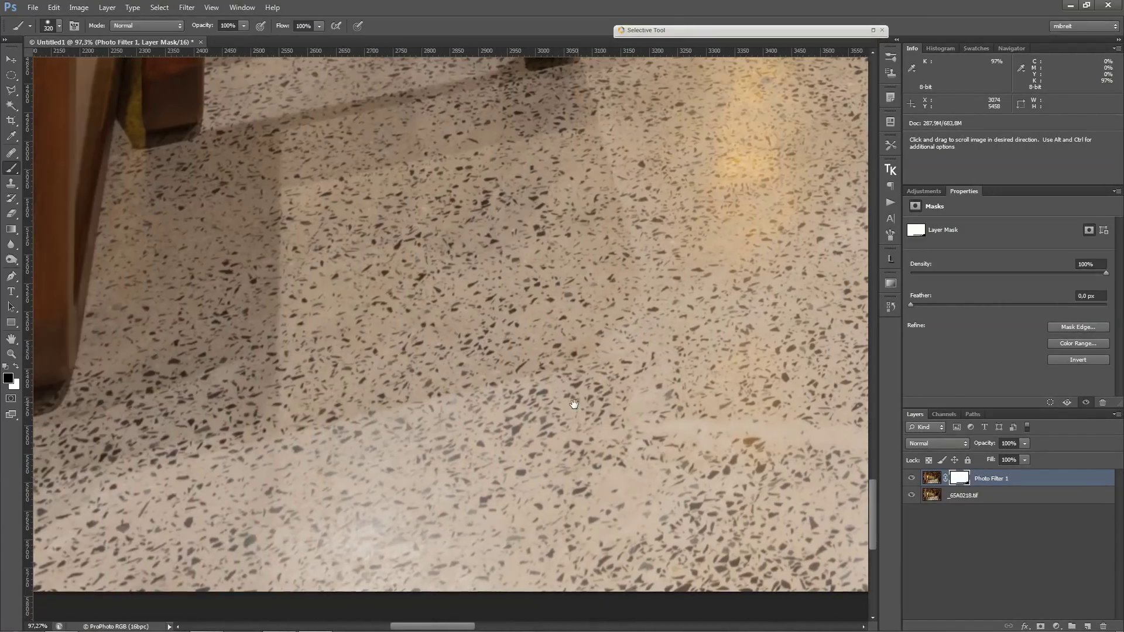
# Mask the front strip of floor around and below the wooden table's legs
pyautogui.moveTo(196, 426); pyautogui.dragTo(564, 367)
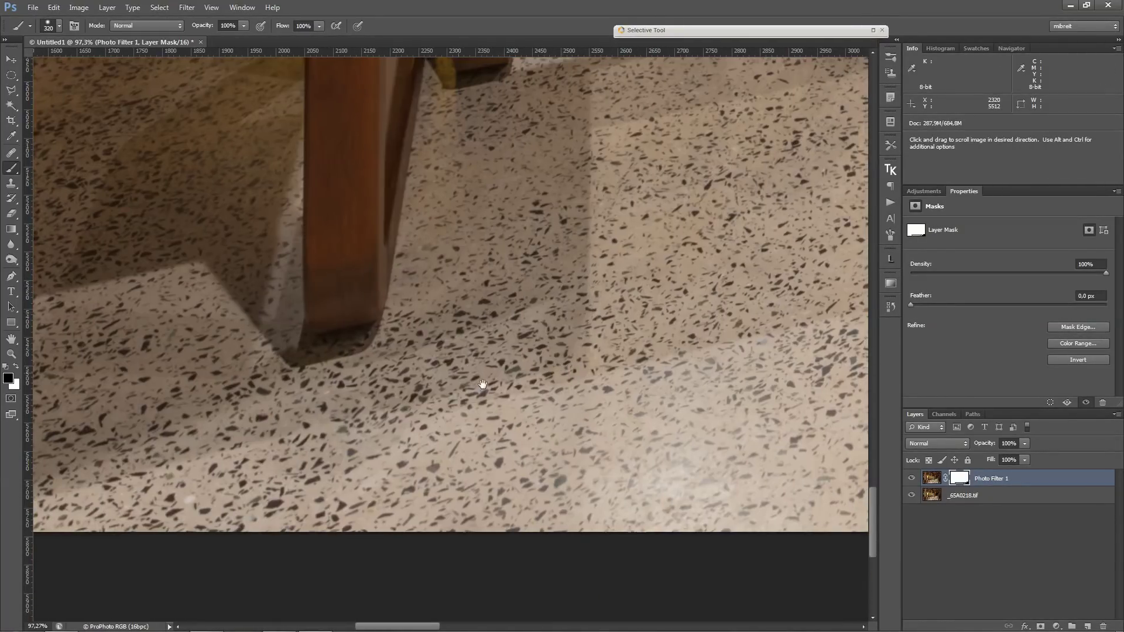
pyautogui.moveTo(476, 381); pyautogui.dragTo(652, 396)
pyautogui.moveTo(433, 388); pyautogui.dragTo(646, 332)
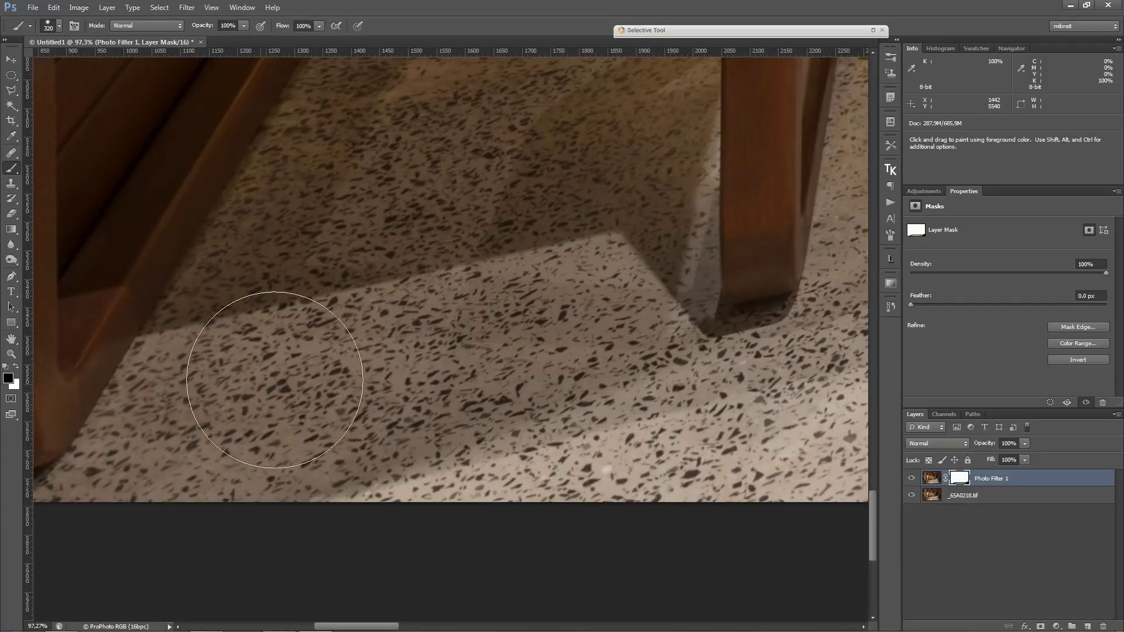
pyautogui.moveTo(359, 427); pyautogui.dragTo(657, 435)
pyautogui.moveTo(388, 399)
pyautogui.mouseDown()
pyautogui.moveTo(389, 476)
pyautogui.moveTo(678, 412)
pyautogui.mouseUp()
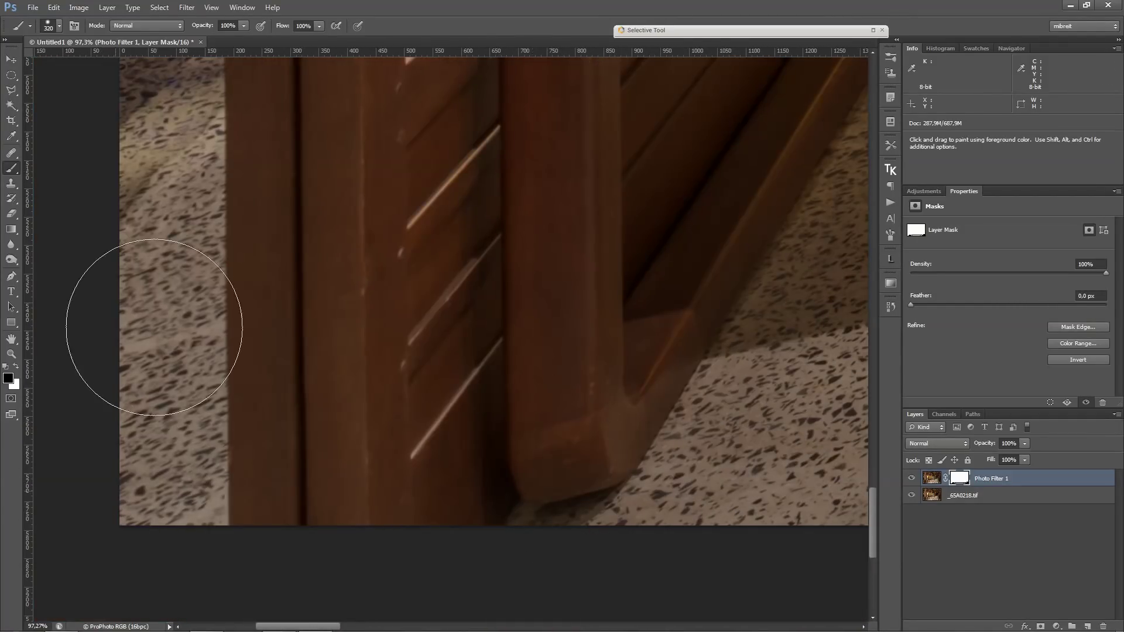
# Mask the narrow strip of floor beside the wooden wall post at the image's outer edge
pyautogui.moveTo(166, 238); pyautogui.dragTo(343, 477)
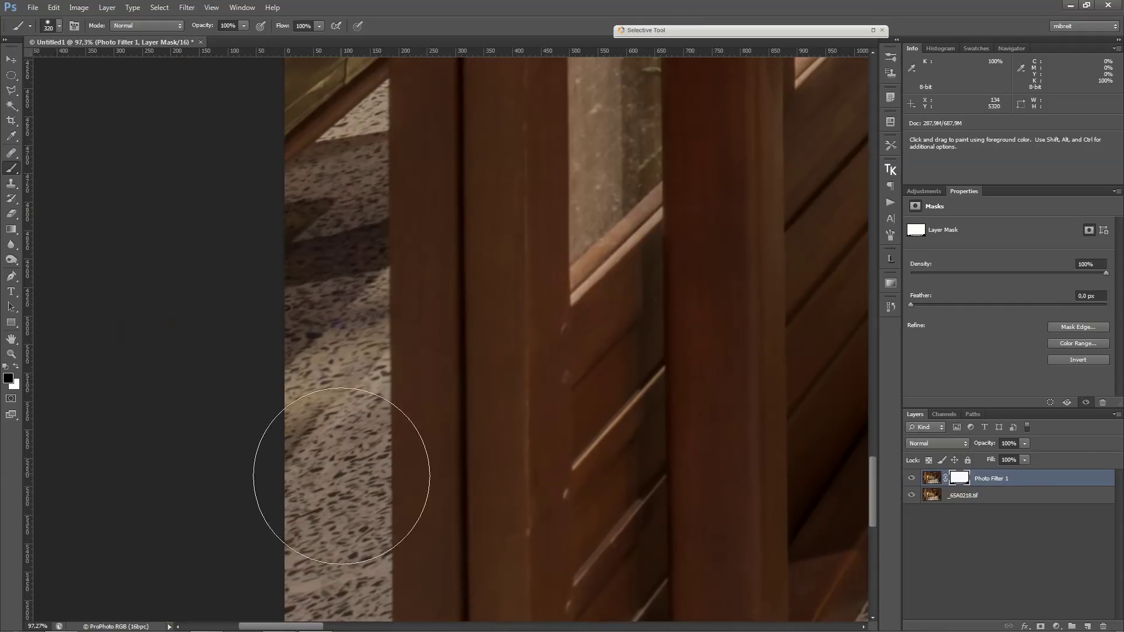
pyautogui.moveTo(346, 176); pyautogui.dragTo(349, 248)
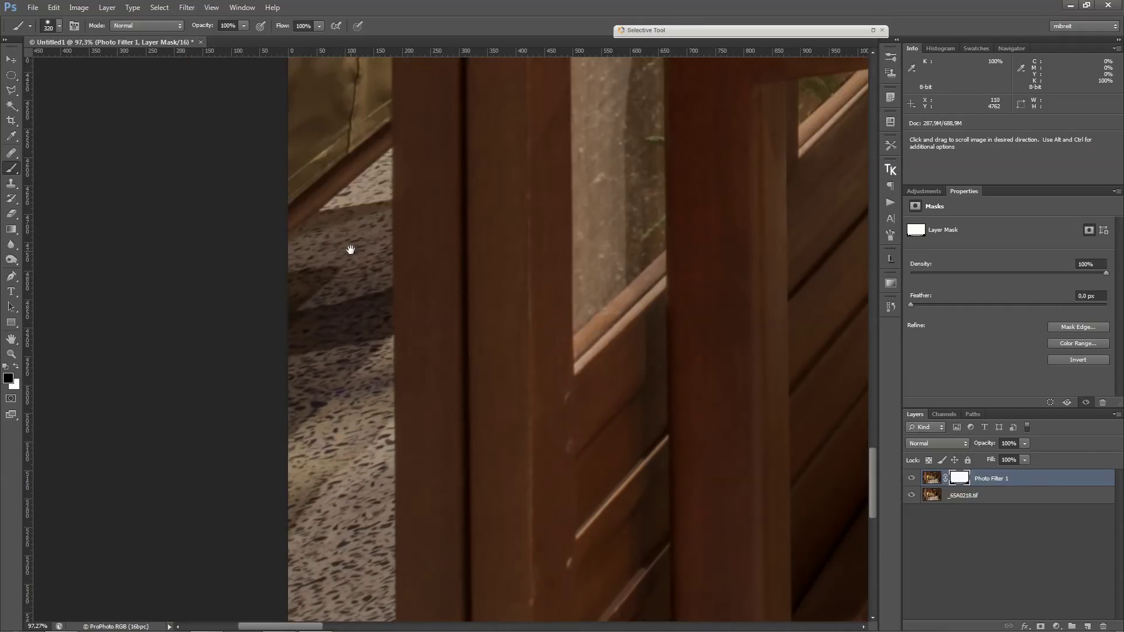
pyautogui.keyDown('alt'); pyautogui.click(474, 307); pyautogui.keyUp('alt')
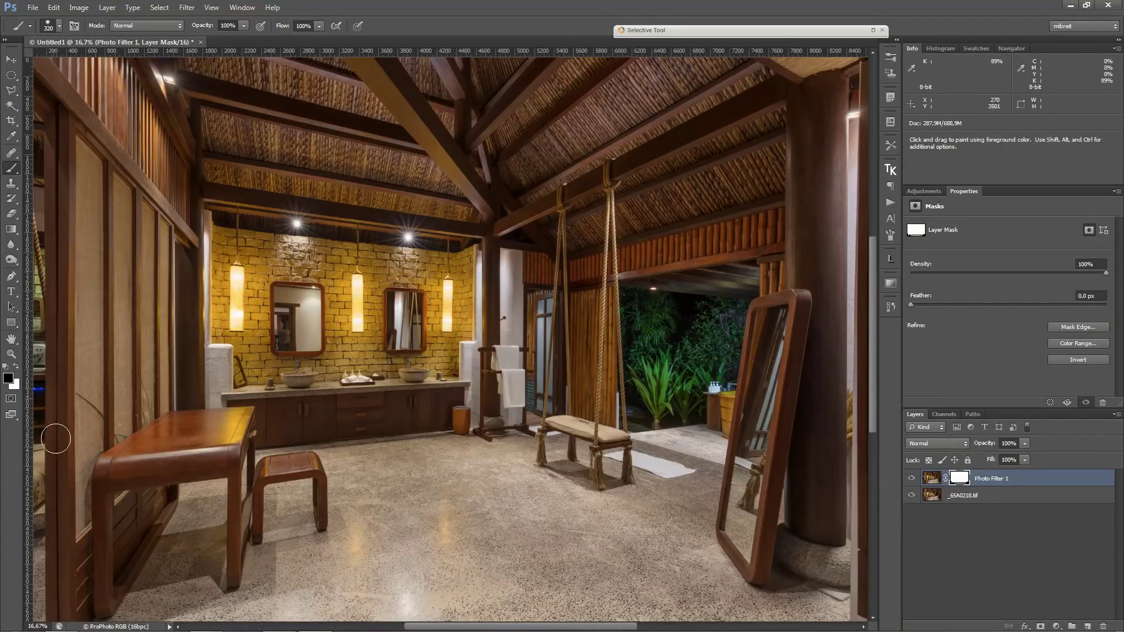
# Check the mask on its own and paint black with a larger brush over the remaining front floor and image edges
pyautogui.moveTo(125, 538); pyautogui.dragTo(261, 515)
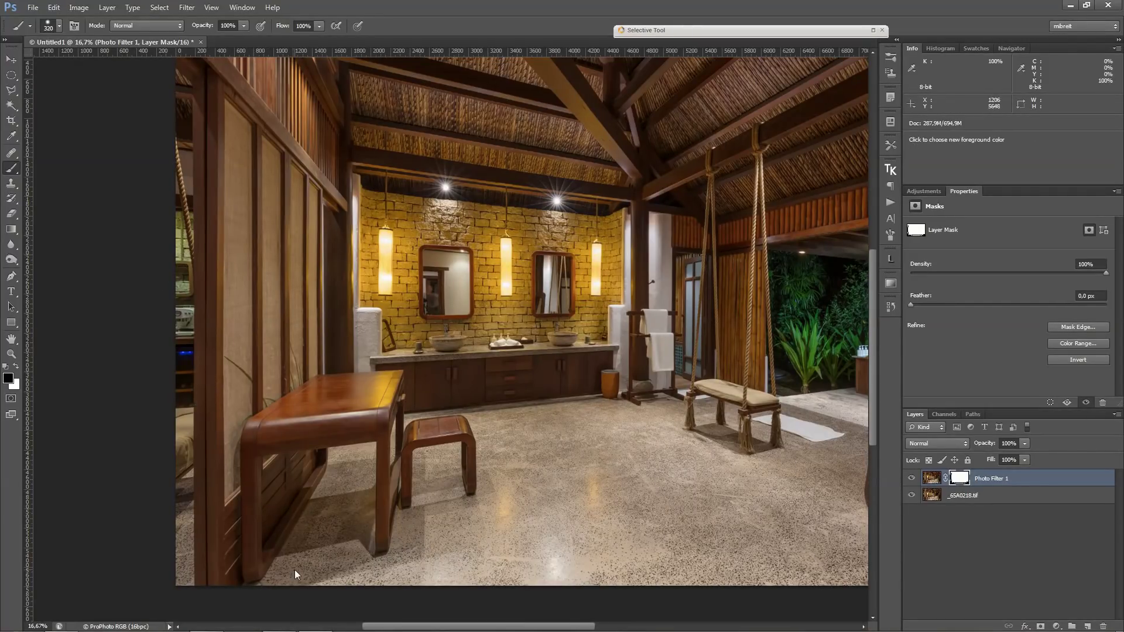
pyautogui.moveTo(714, 550)
pyautogui.mouseDown()
pyautogui.moveTo(381, 549)
pyautogui.moveTo(834, 522)
pyautogui.mouseUp()
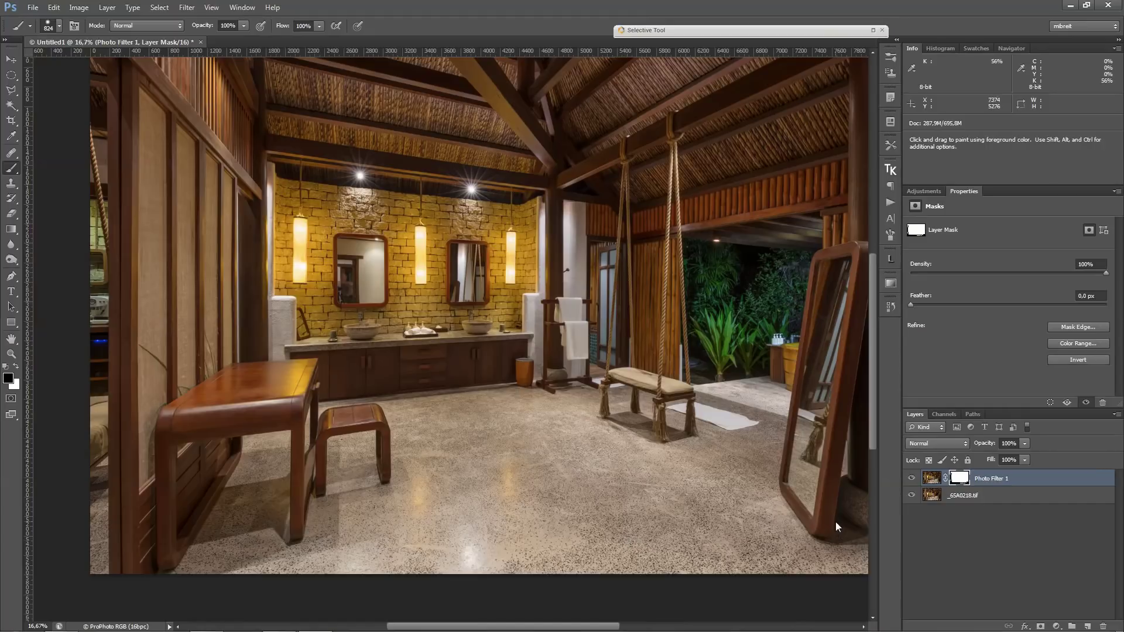
pyautogui.keyDown('alt'); pyautogui.click(962, 478); pyautogui.keyUp('alt')
pyautogui.moveTo(609, 574)
pyautogui.mouseDown()
pyautogui.moveTo(691, 569)
pyautogui.moveTo(459, 542)
pyautogui.moveTo(722, 557)
pyautogui.moveTo(743, 489)
pyautogui.mouseUp()
pyautogui.keyDown('alt'); pyautogui.click(960, 478); pyautogui.keyUp('alt')
pyautogui.keyDown('alt'); pyautogui.rightClick(704, 440); pyautogui.keyUp('alt')
pyautogui.moveTo(700, 446); pyautogui.dragTo(711, 492)
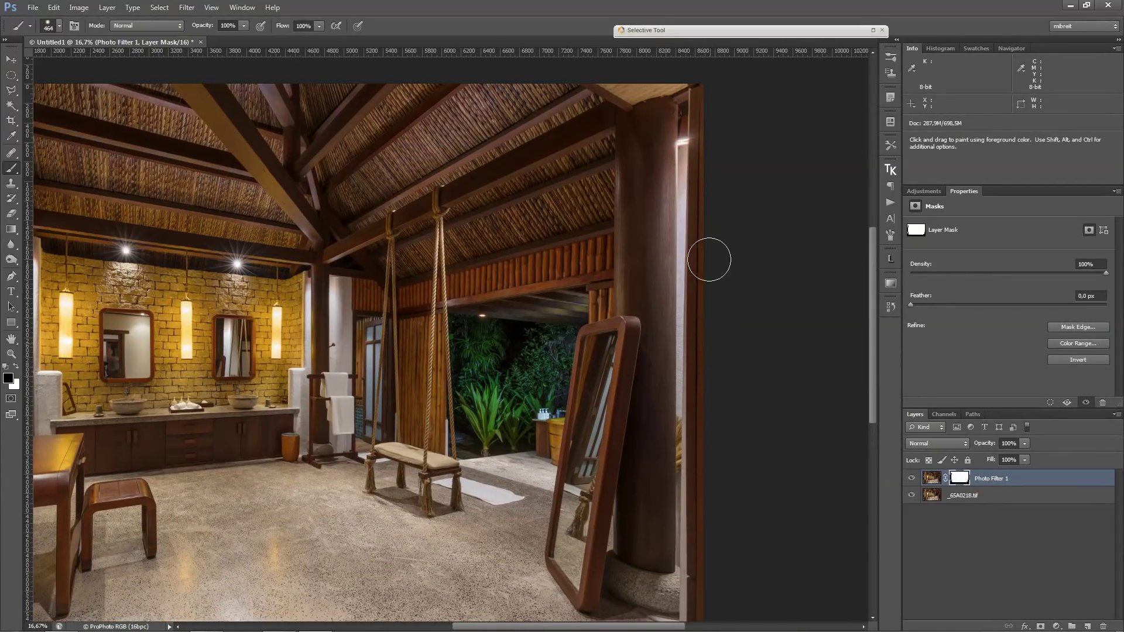
# View the whole room and merge the Photo Filter 1 and _65A0218 layers into one
pyautogui.press('space')
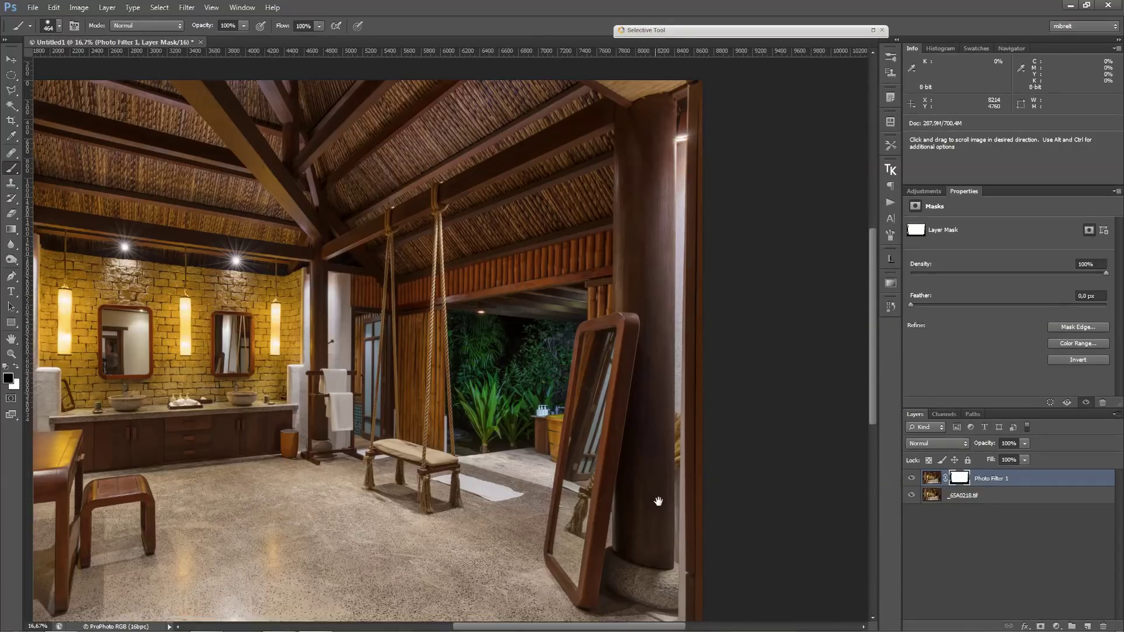
pyautogui.moveTo(658, 501); pyautogui.dragTo(808, 273)
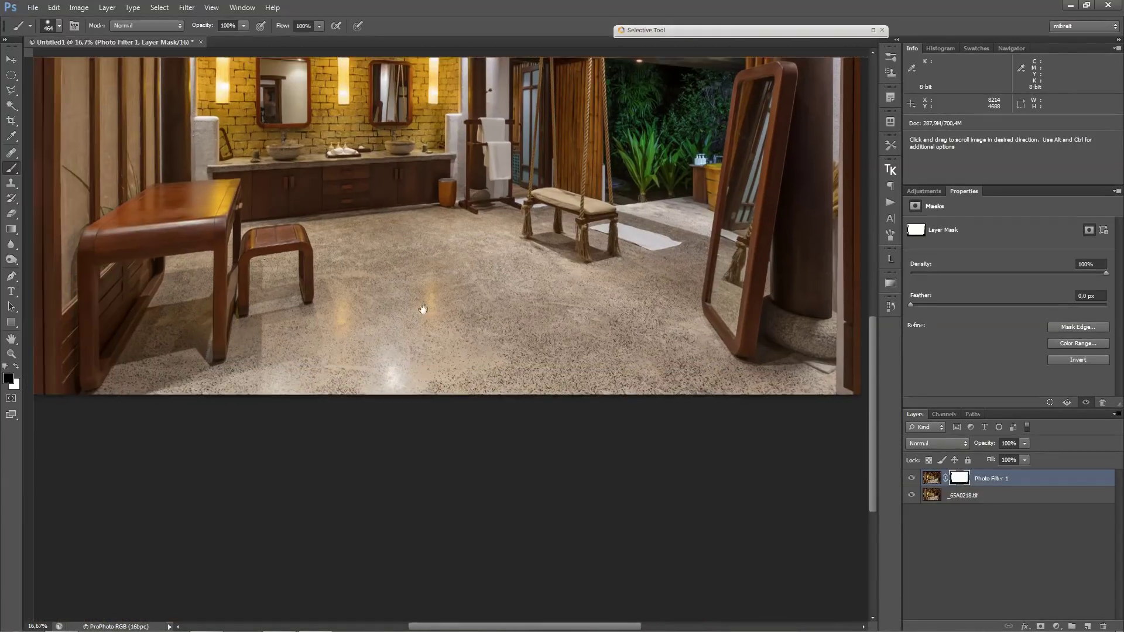
pyautogui.hotkey('ctrl', '-')
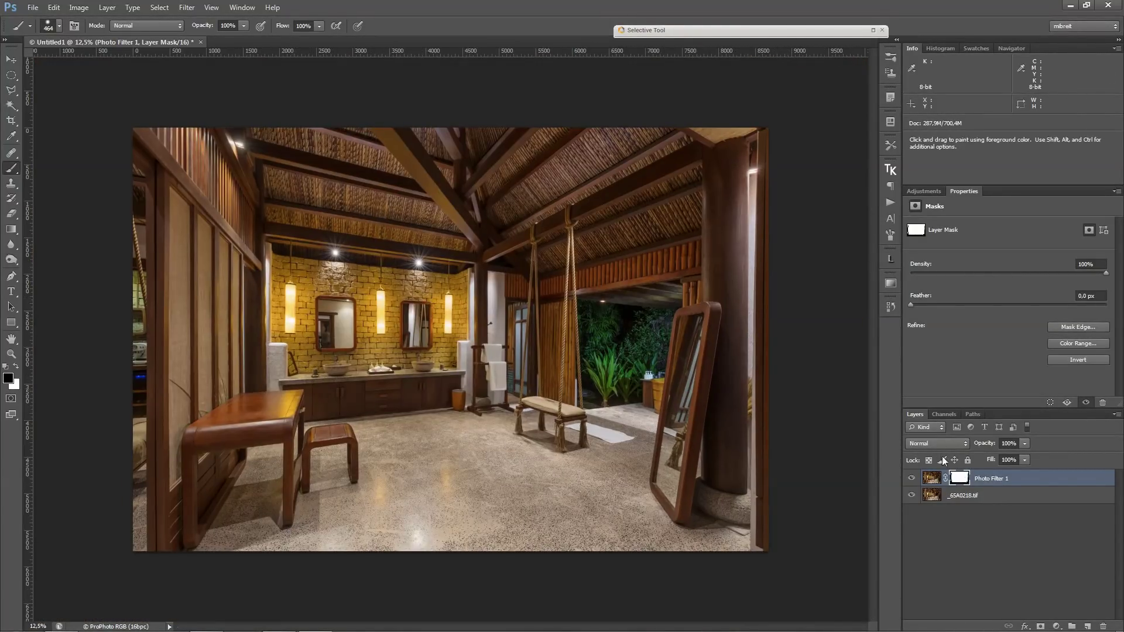
pyautogui.keyDown('shift'); pyautogui.click(993, 496); pyautogui.keyUp('shift')
pyautogui.hotkey('ctrl', 'e')
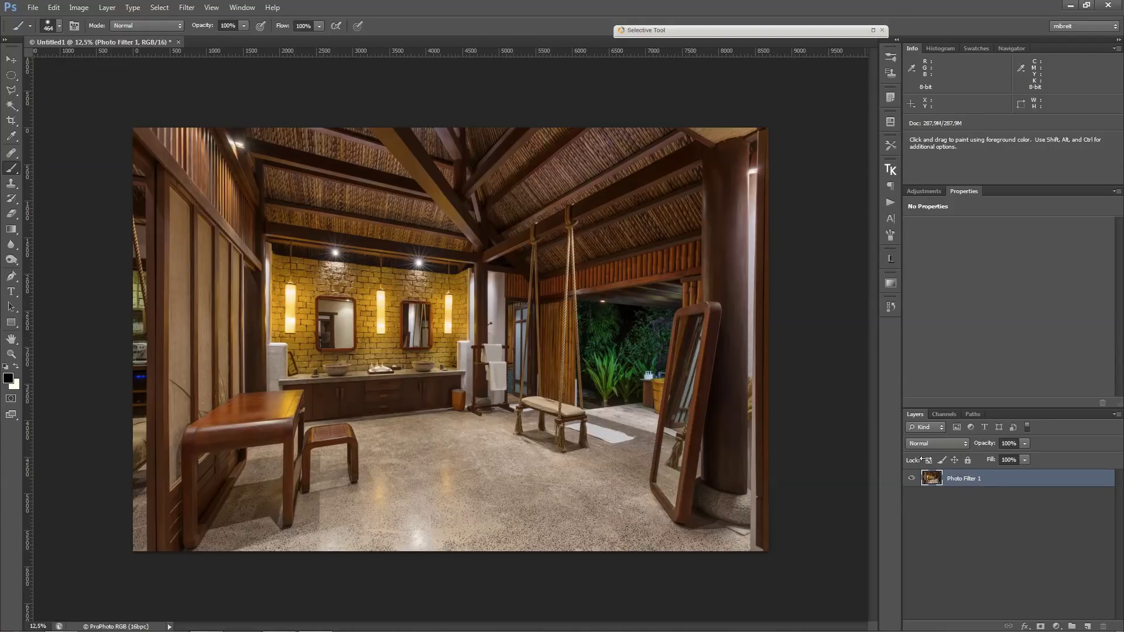
# Crop the image with an unconstrained ratio to 8464 x 5792 px, trimming the strip beyond the outer wooden wall post
pyautogui.press('v')
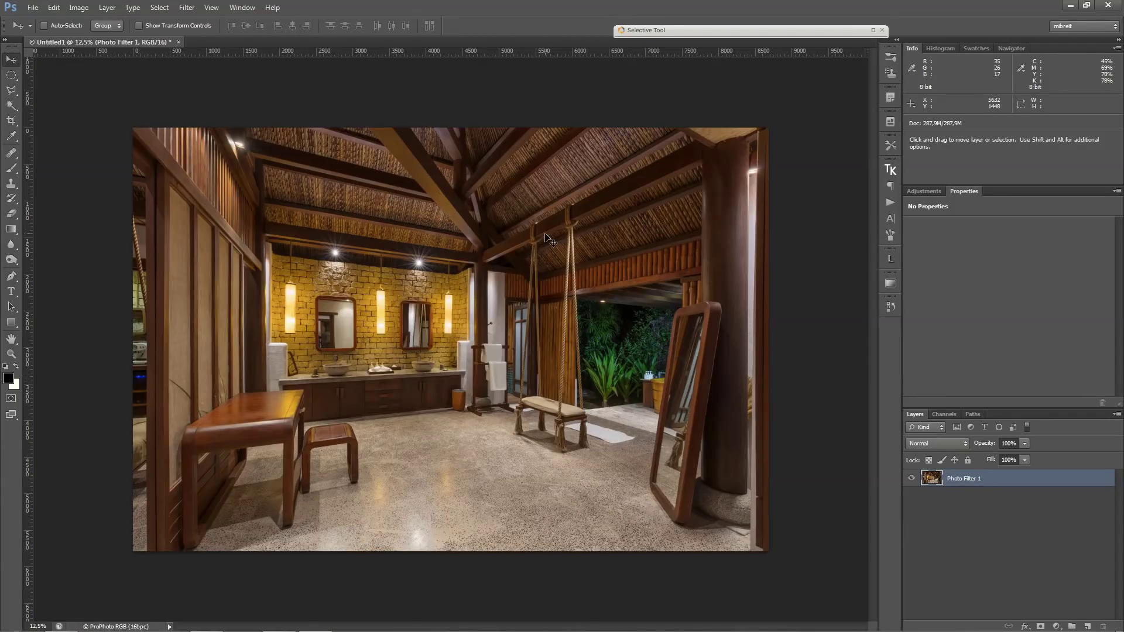
pyautogui.click(12, 122)
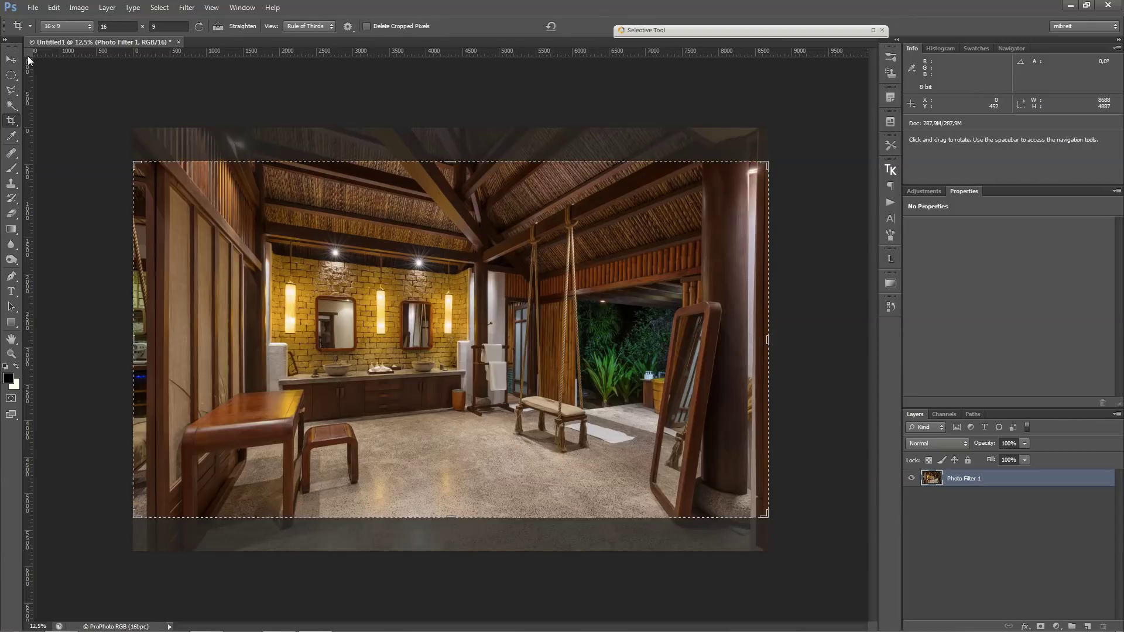
pyautogui.click(66, 26)
pyautogui.click(10, 59)
pyautogui.click(12, 120)
pyautogui.moveTo(134, 339); pyautogui.dragTo(144, 340)
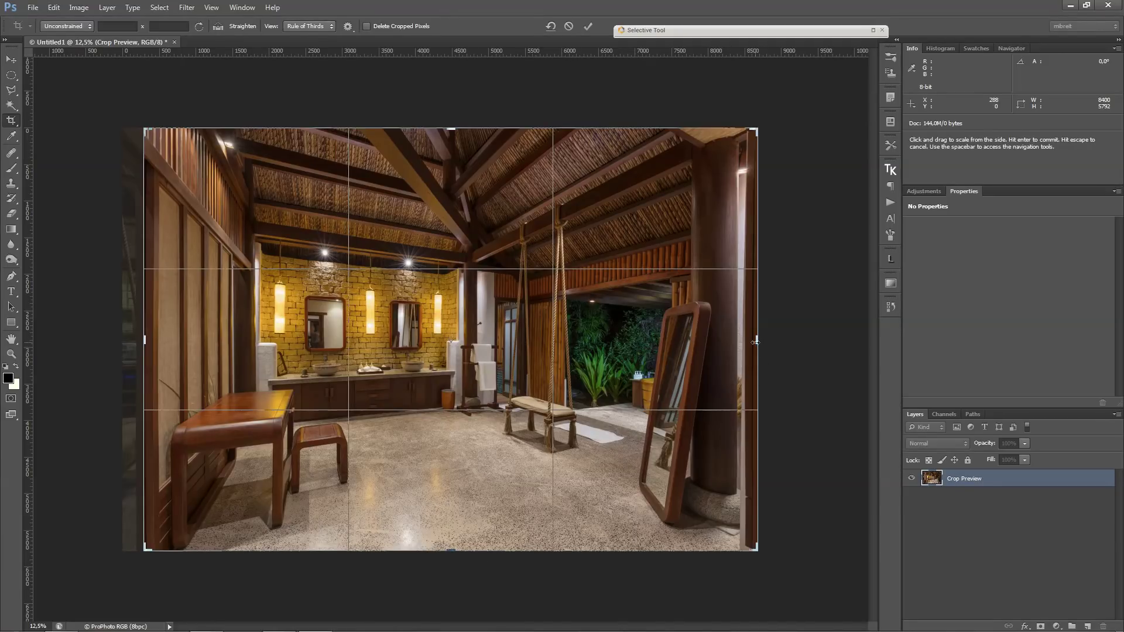
pyautogui.moveTo(754, 343); pyautogui.dragTo(754, 343)
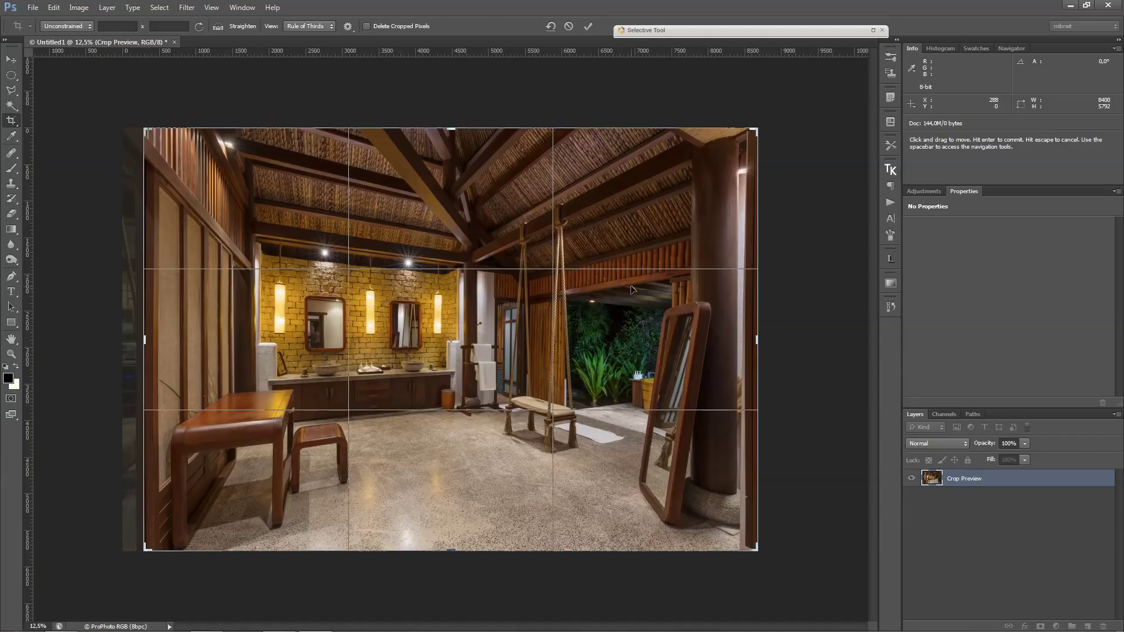
pyautogui.moveTo(144, 341); pyautogui.dragTo(142, 341)
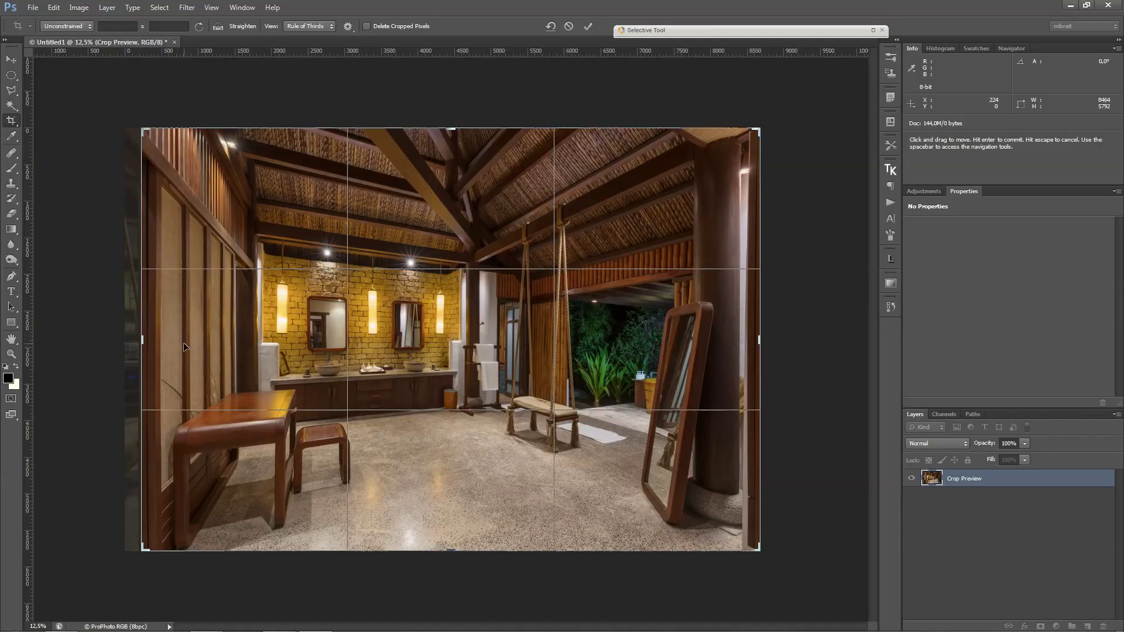
pyautogui.press('Return')
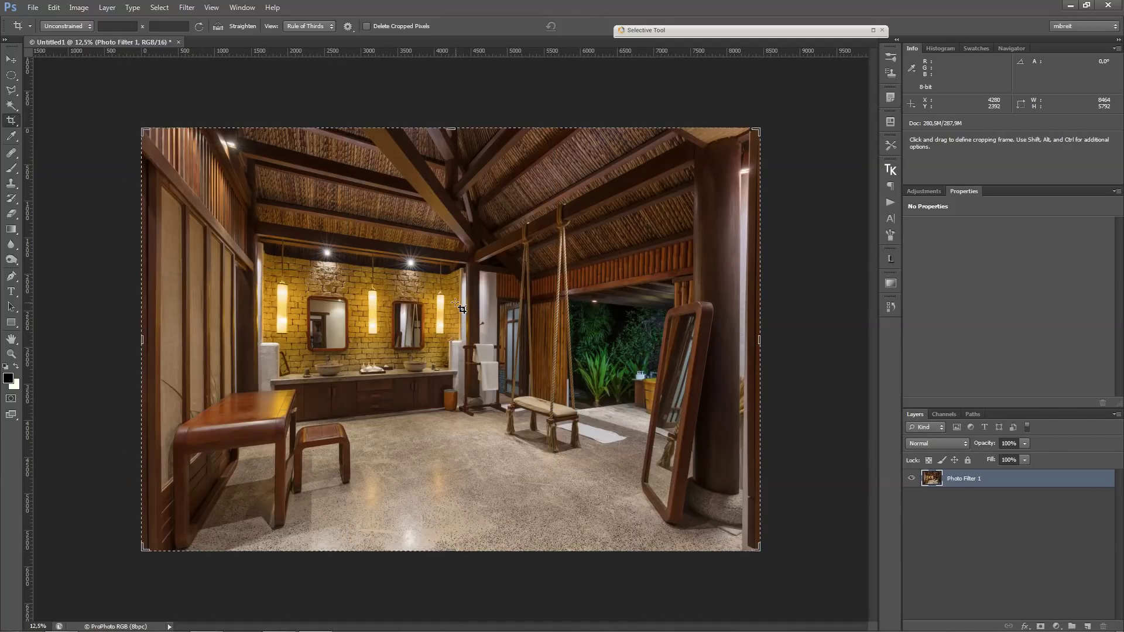
pyautogui.press('v')
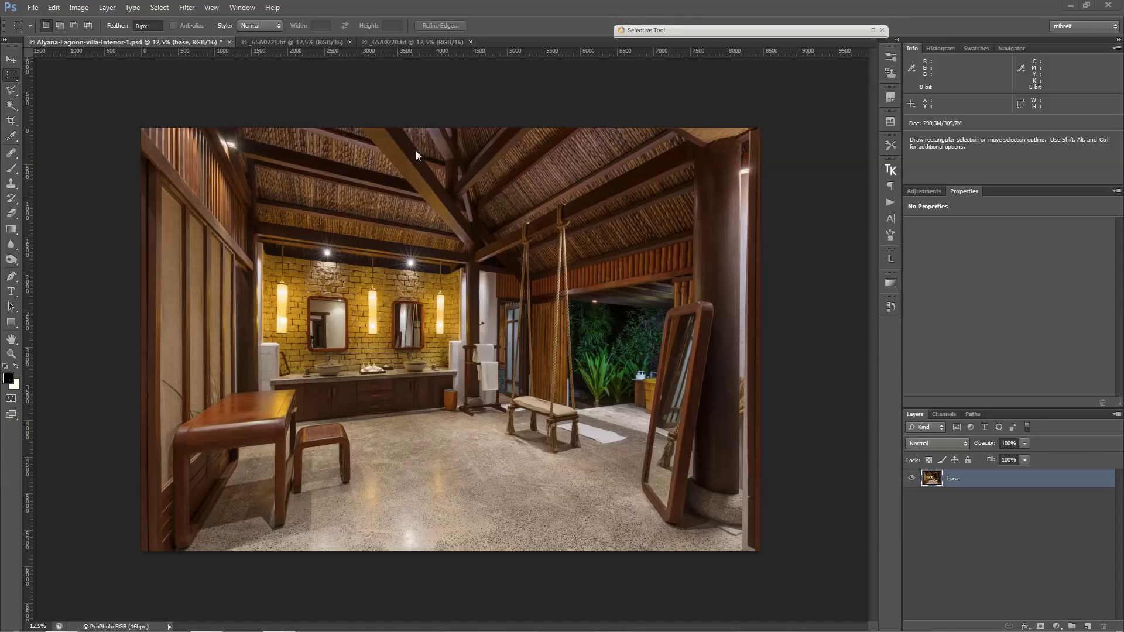
# Crop the image to a 2 x 3 ratio, shifting the photo up in the frame so the trimmed strip comes only from the ceiling edge
pyautogui.click(11, 121)
pyautogui.click(82, 26)
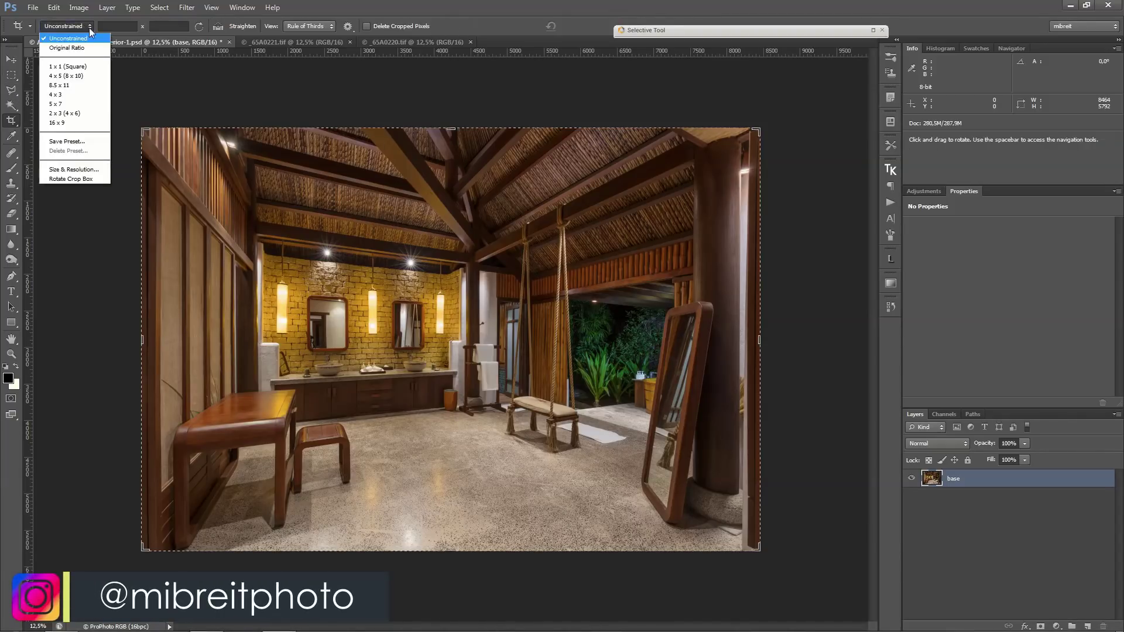
pyautogui.click(73, 113)
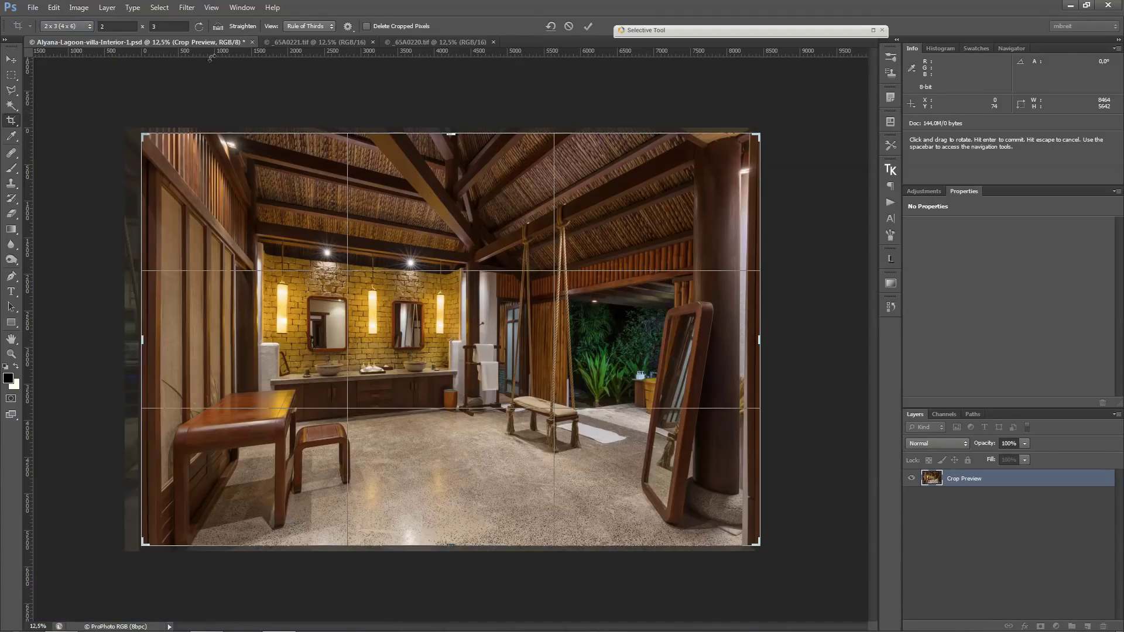
pyautogui.press('Up')
pyautogui.press('Up')
pyautogui.press('Up')
pyautogui.press('Up')
pyautogui.press('Up')
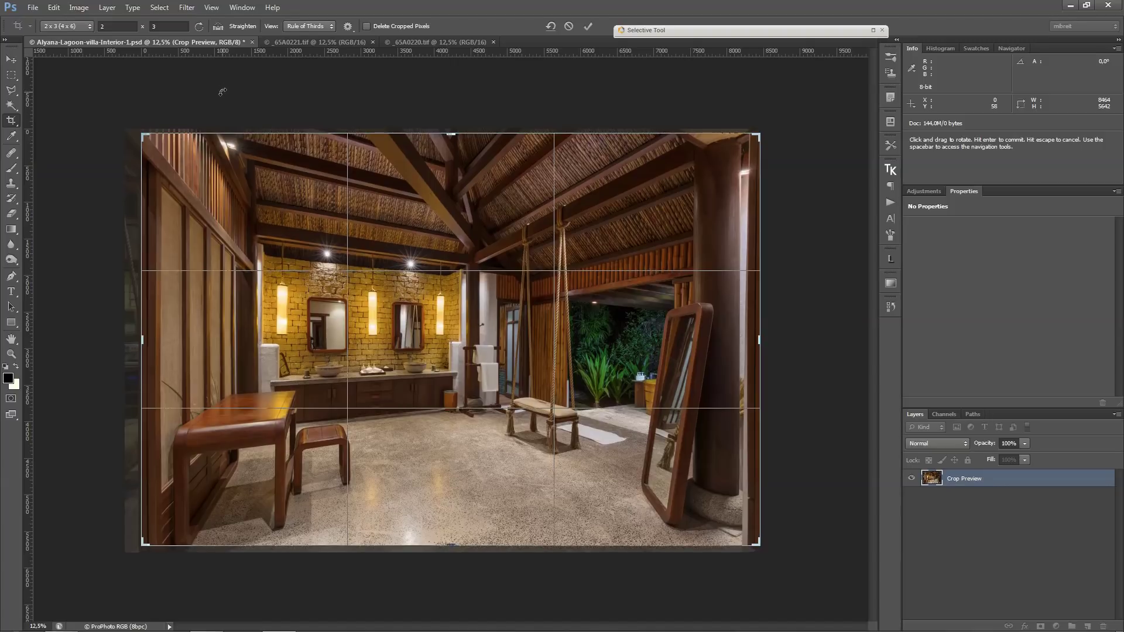
pyautogui.press('Up')
pyautogui.press('Up')
pyautogui.press('Up')
pyautogui.press('Up')
pyautogui.press('Up')
pyautogui.press('Up')
pyautogui.press('Down')
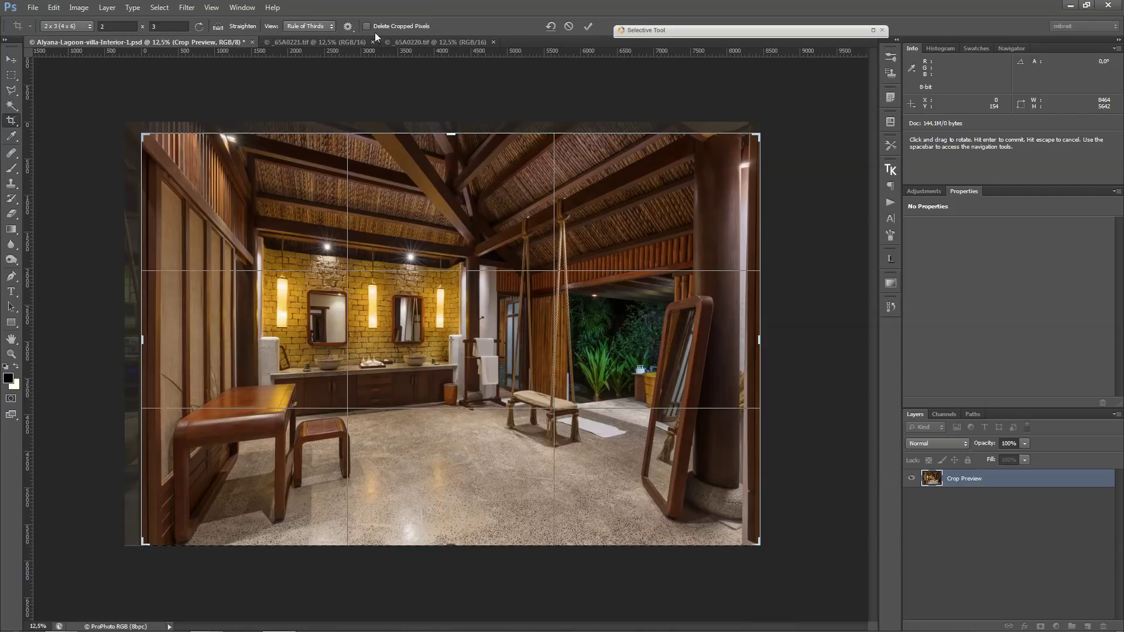
pyautogui.press('Return')
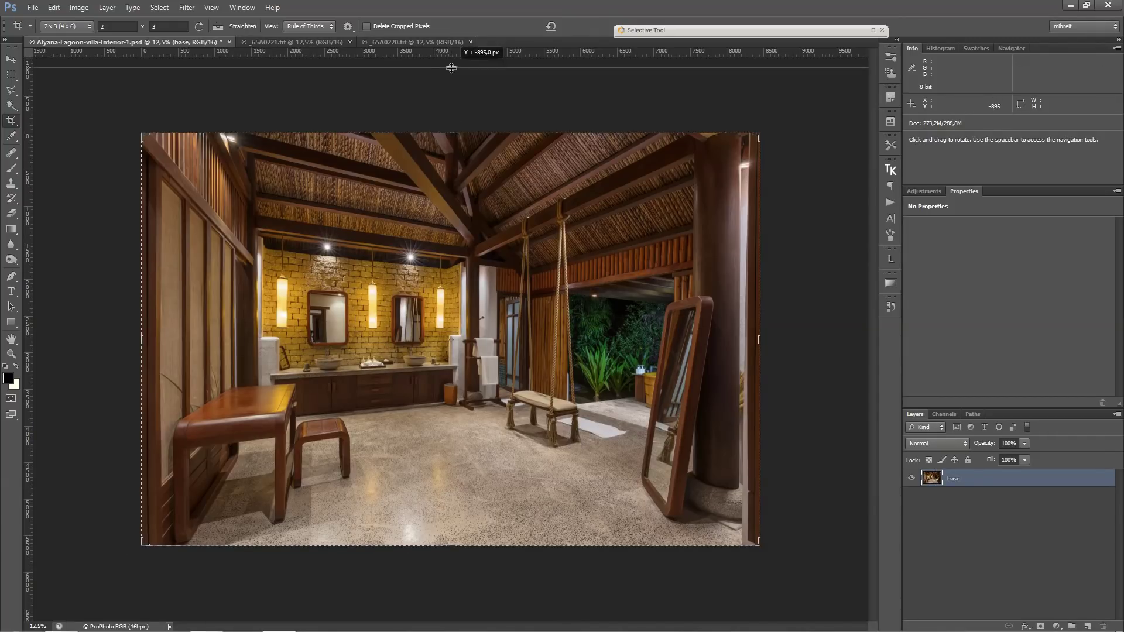
# Place a horizontal guide along the upper edge of the cropped image
pyautogui.hotkey('ctrl', 'r')
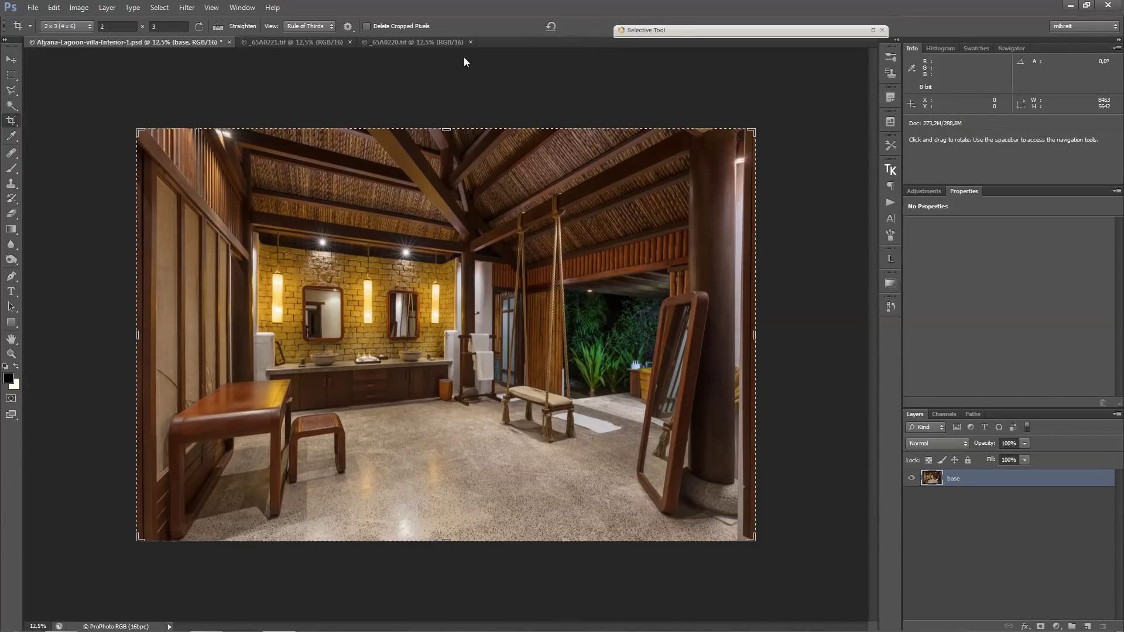
pyautogui.hotkey('ctrl', 'r')
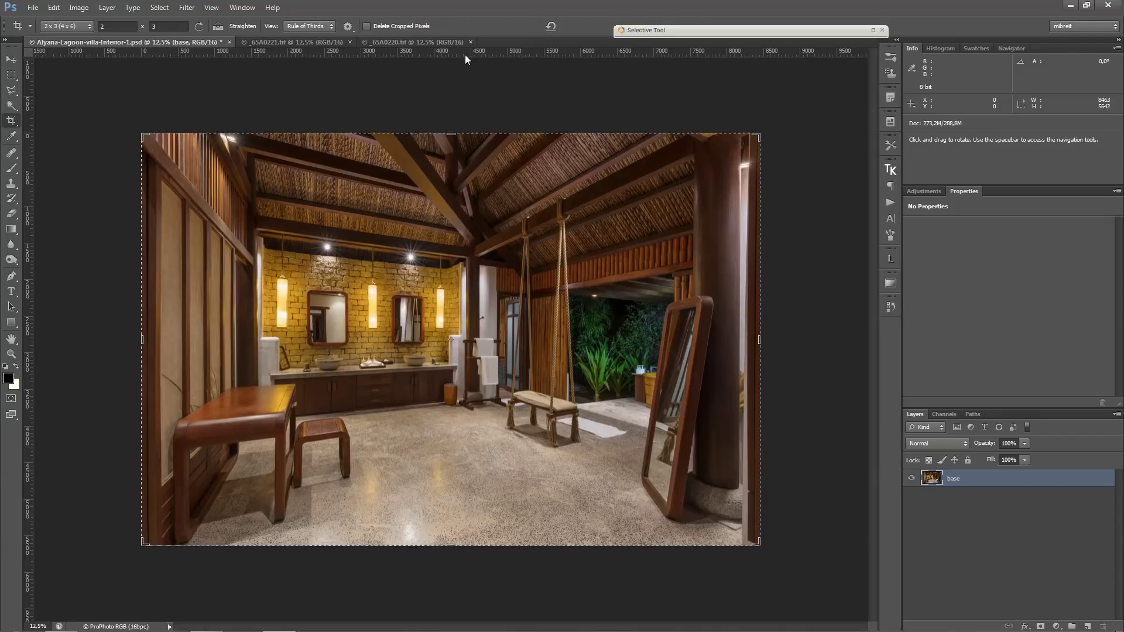
pyautogui.moveTo(486, 52); pyautogui.dragTo(487, 132)
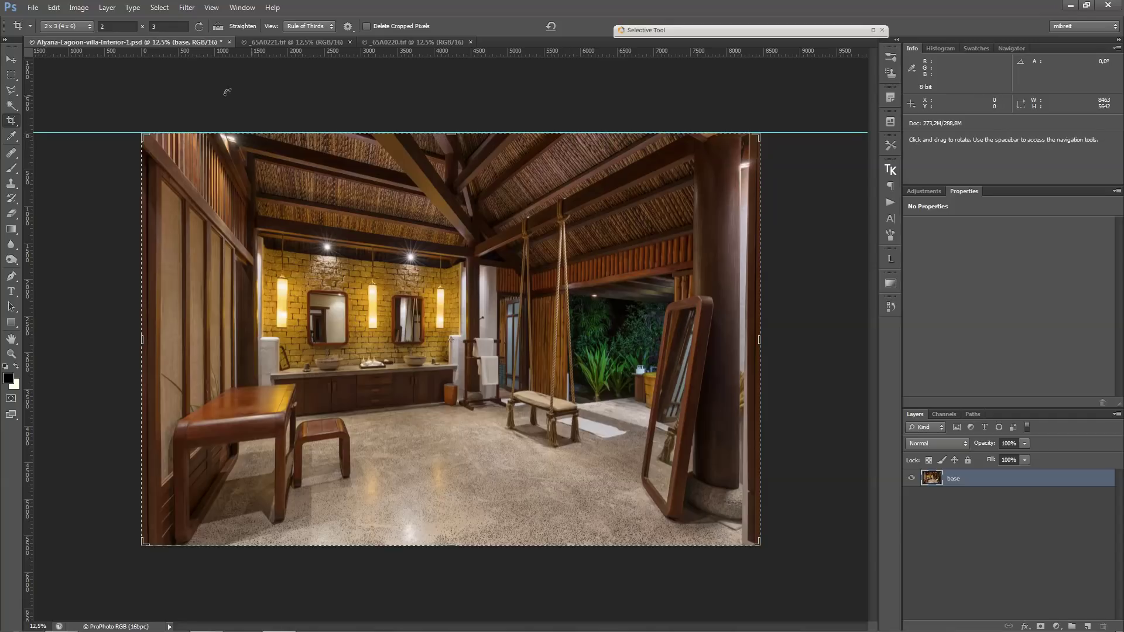
# Extend the crop upward with an unconstrained ratio to 8463 x 5797 px, bringing back the trimmed ceiling strip
pyautogui.click(88, 26)
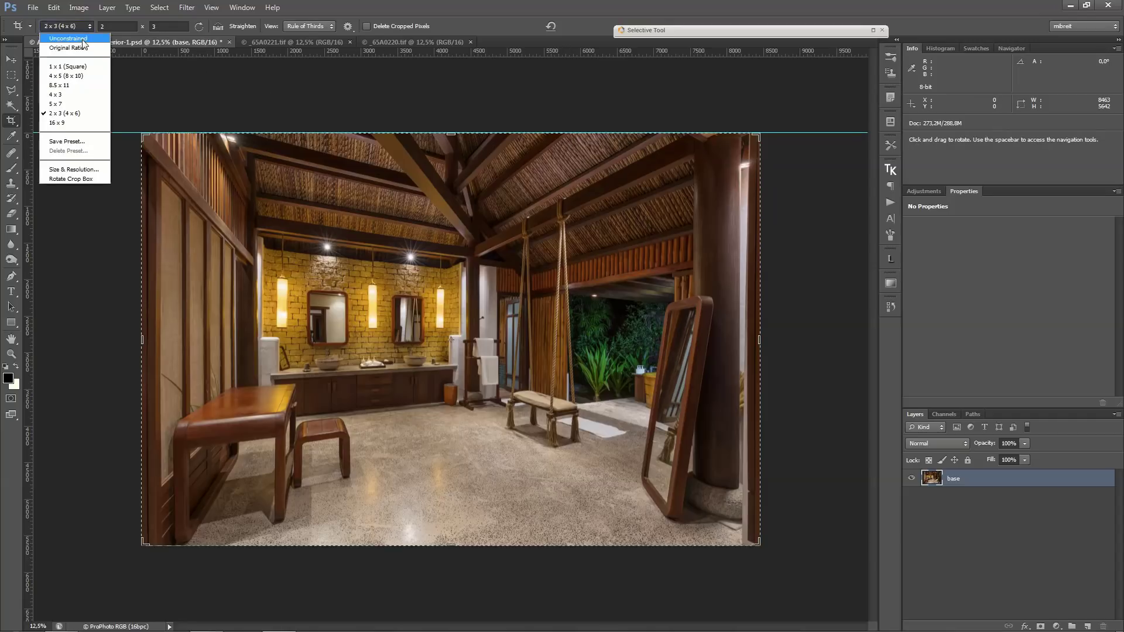
pyautogui.click(80, 44)
pyautogui.moveTo(452, 136); pyautogui.dragTo(451, 127)
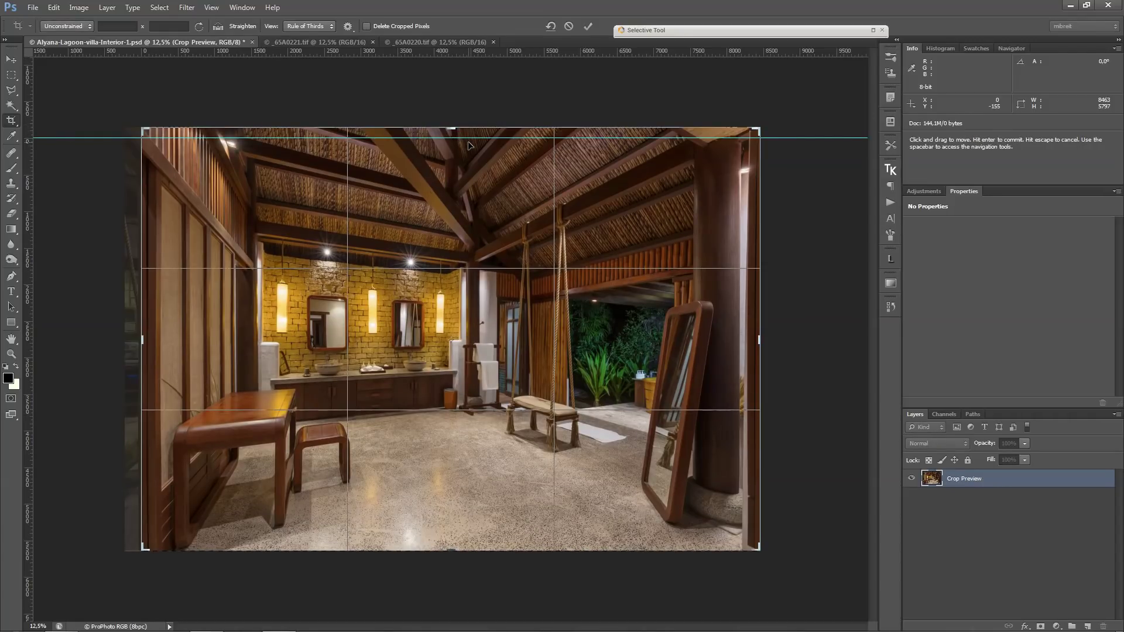
pyautogui.press('Return')
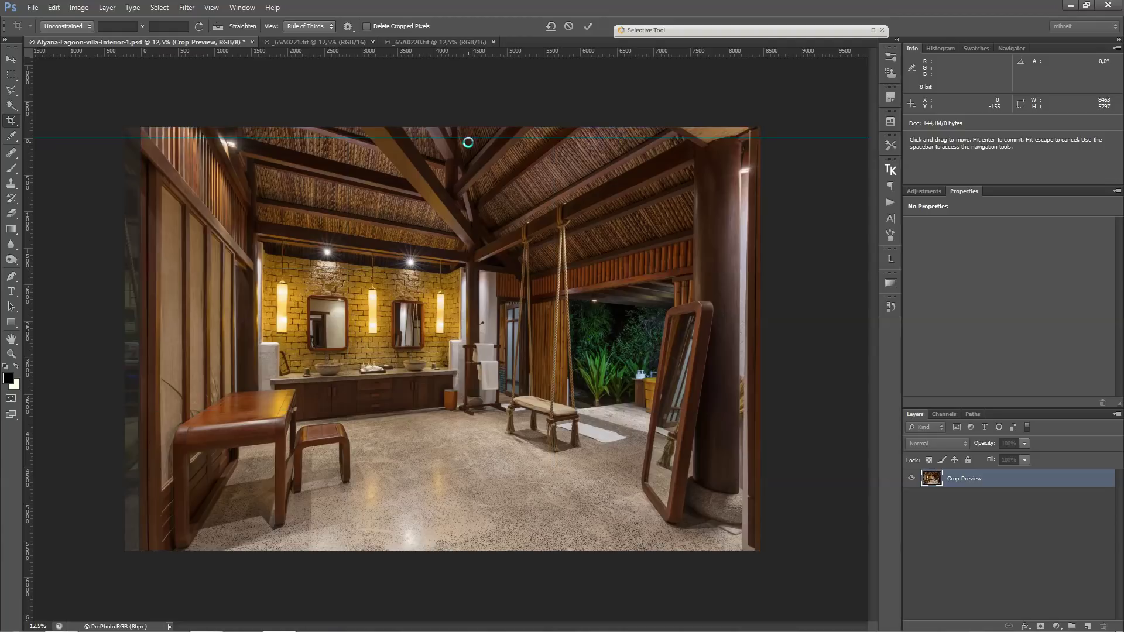
# Duplicate the base layer and marquee a section of the ceiling strip above the guide, about 3248 x 155 px
pyautogui.click(12, 59)
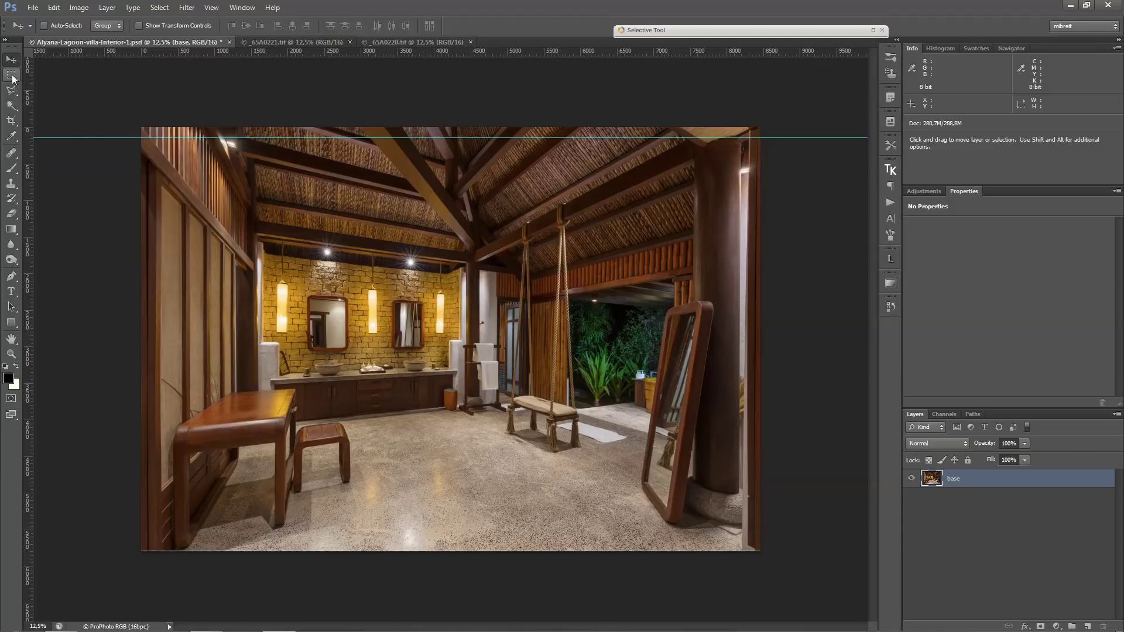
pyautogui.click(12, 76)
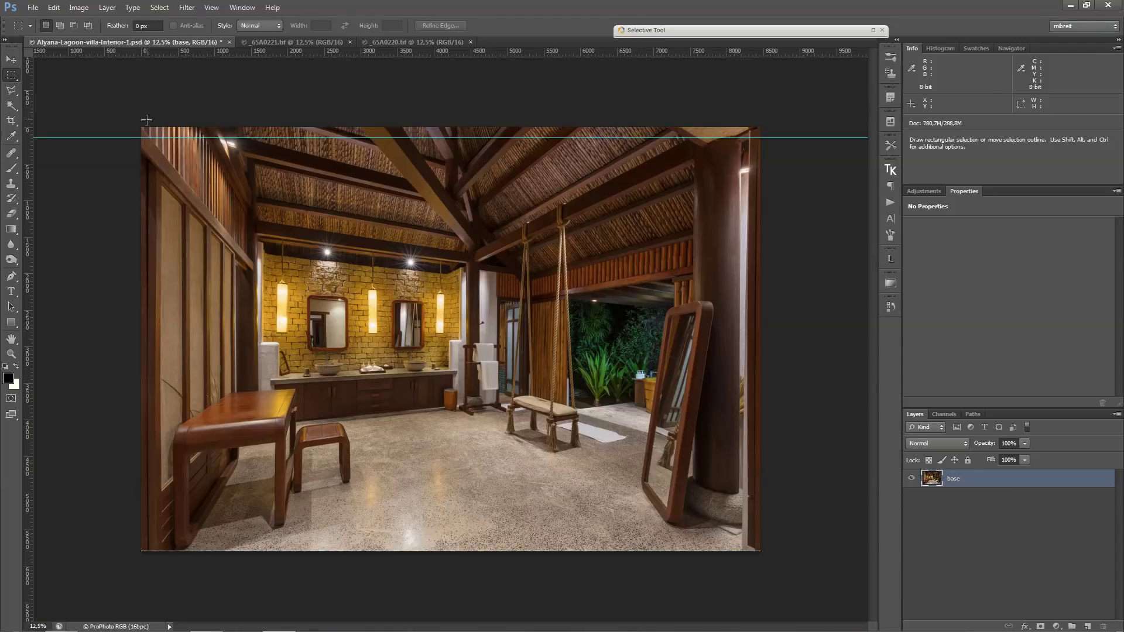
pyautogui.moveTo(1053, 484); pyautogui.dragTo(1087, 626)
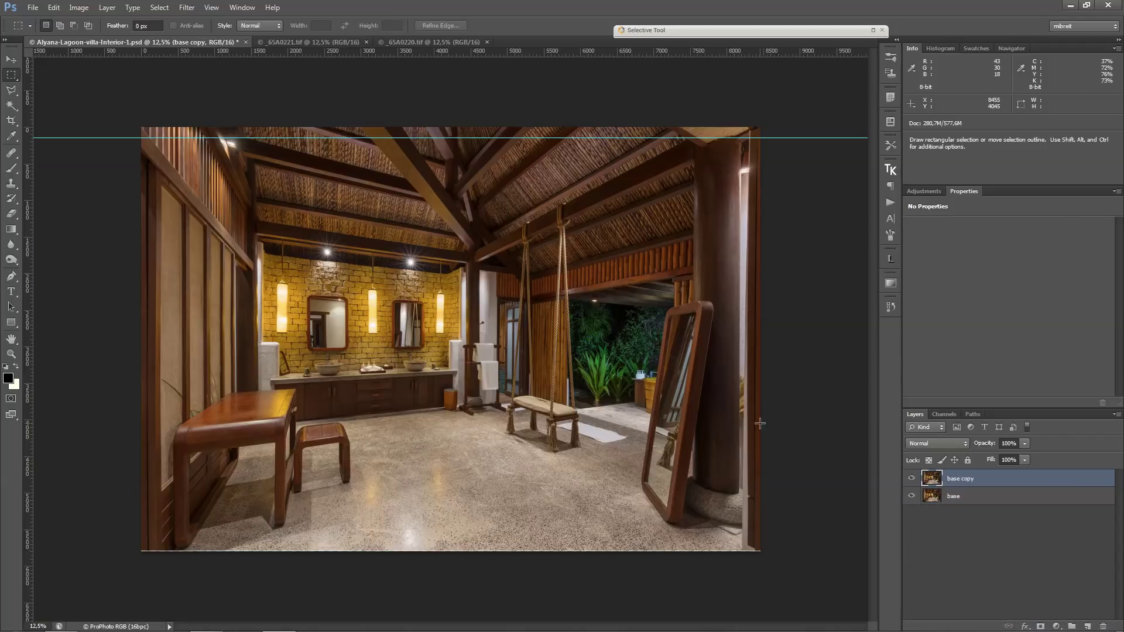
pyautogui.moveTo(141, 127); pyautogui.dragTo(378, 138)
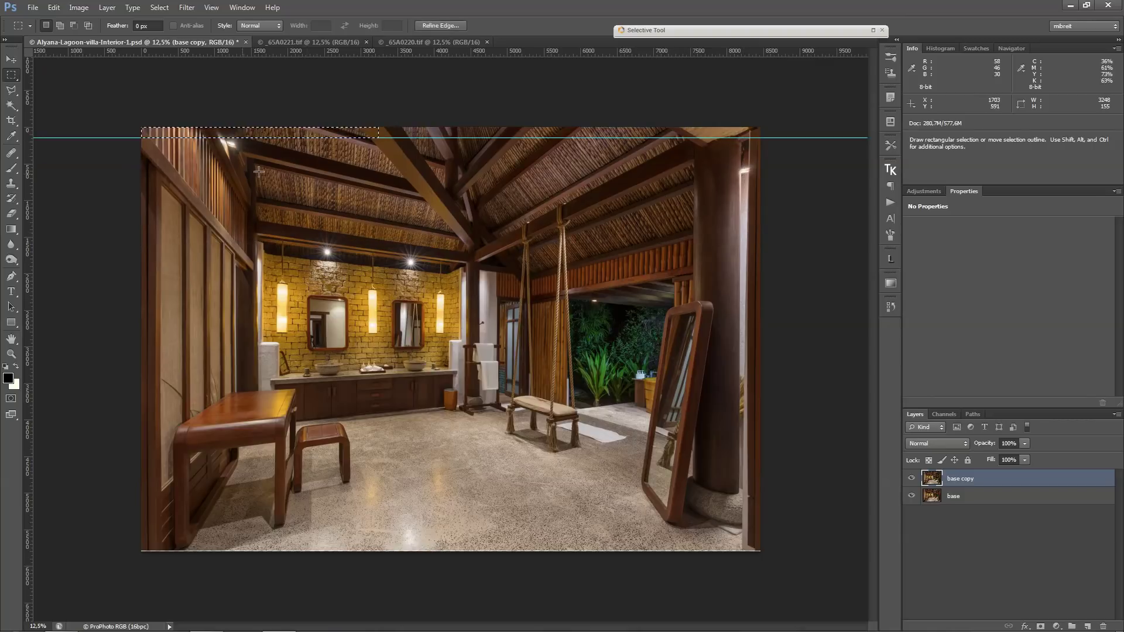
# Select the full-width front floor area of the base copy layer, squash it vertically to about 93.6% height, and deselect
pyautogui.moveTo(113, 396); pyautogui.dragTo(807, 605)
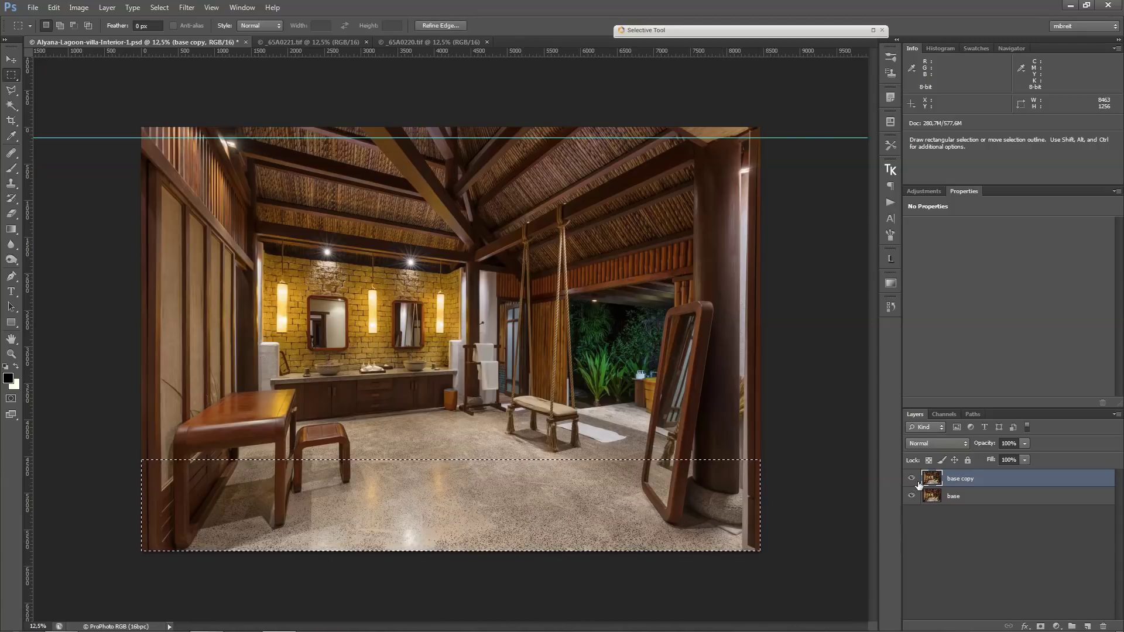
pyautogui.hotkey('ctrl', 't')
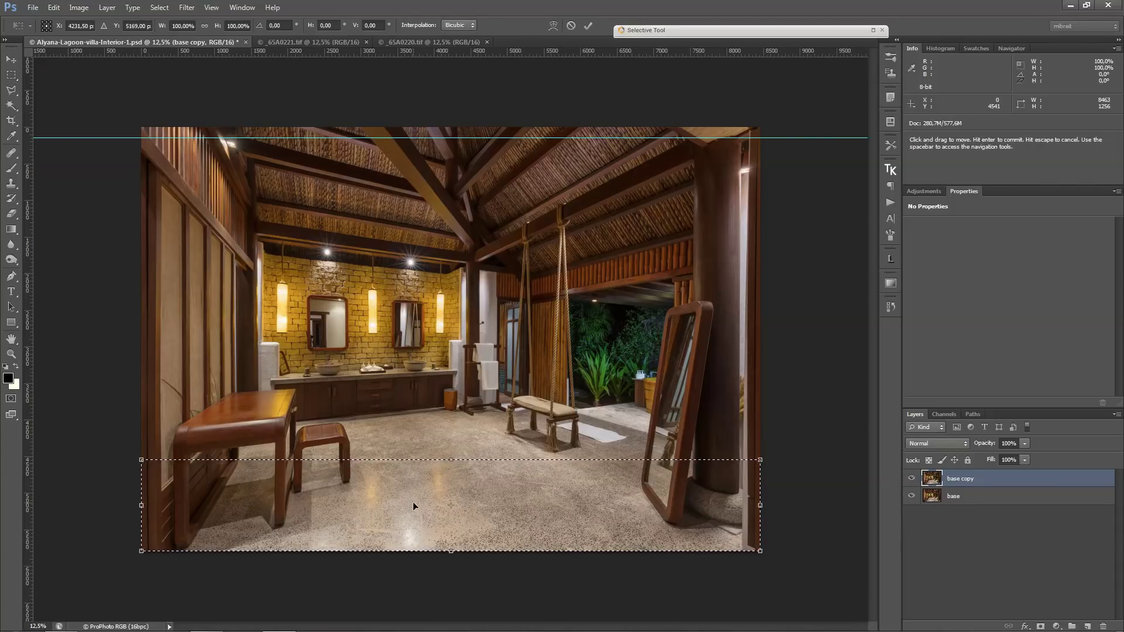
pyautogui.moveTo(451, 549); pyautogui.dragTo(447, 523)
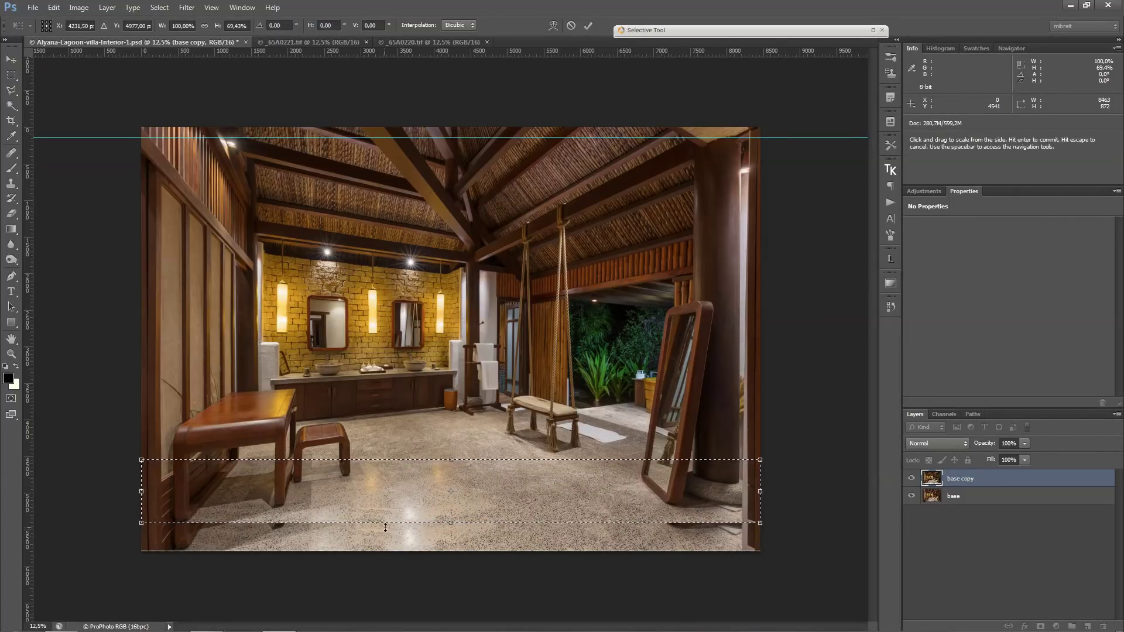
pyautogui.moveTo(452, 523); pyautogui.dragTo(450, 545)
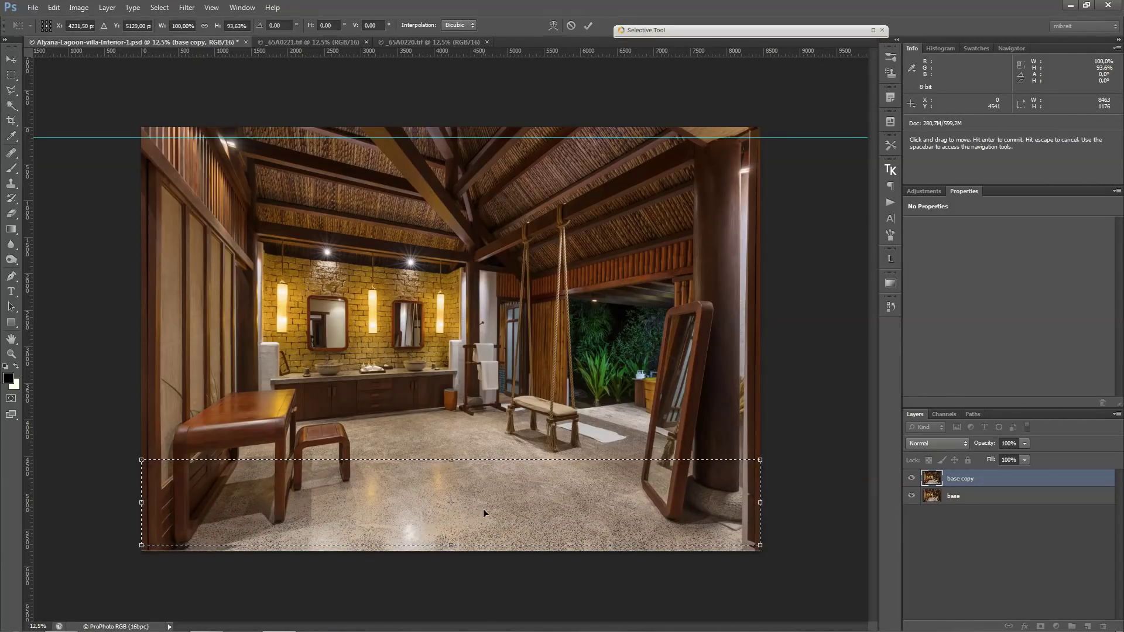
pyautogui.press('Return')
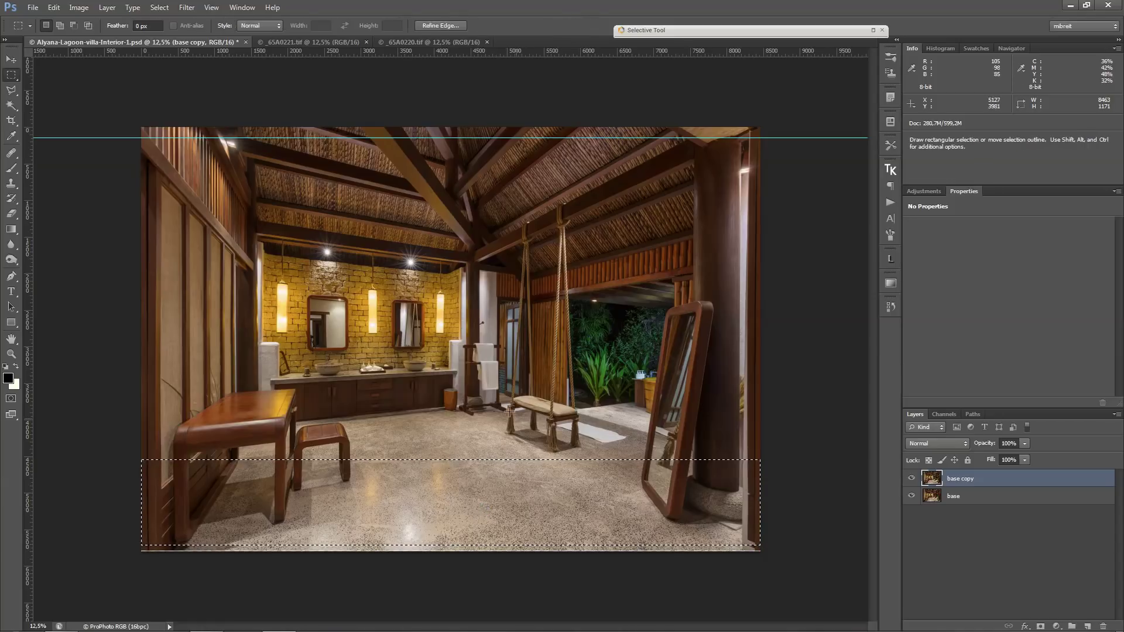
pyautogui.hotkey('ctrl', 'd')
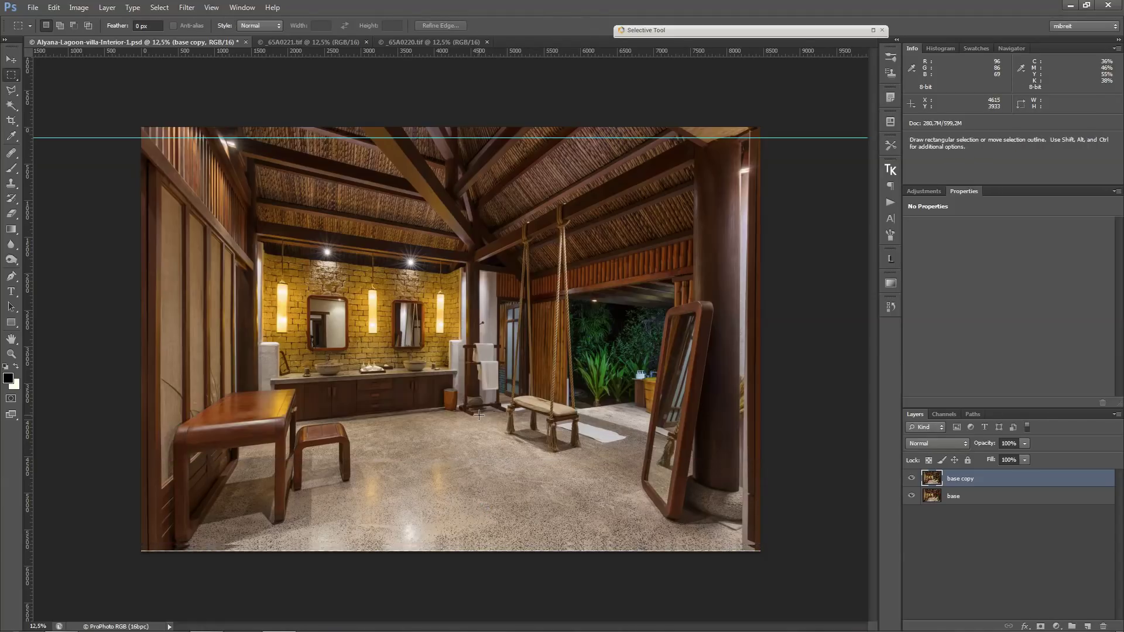
# Nudge the base copy layer down to the canvas's lower edge and hide the base layer
pyautogui.press('v')
pyautogui.hotkey('shift', 'Down')
pyautogui.hotkey('shift', 'Down')
pyautogui.hotkey('shift', 'Down')
pyautogui.hotkey('shift', 'Down')
pyautogui.hotkey('shift', 'Down')
pyautogui.hotkey('shift', 'Down')
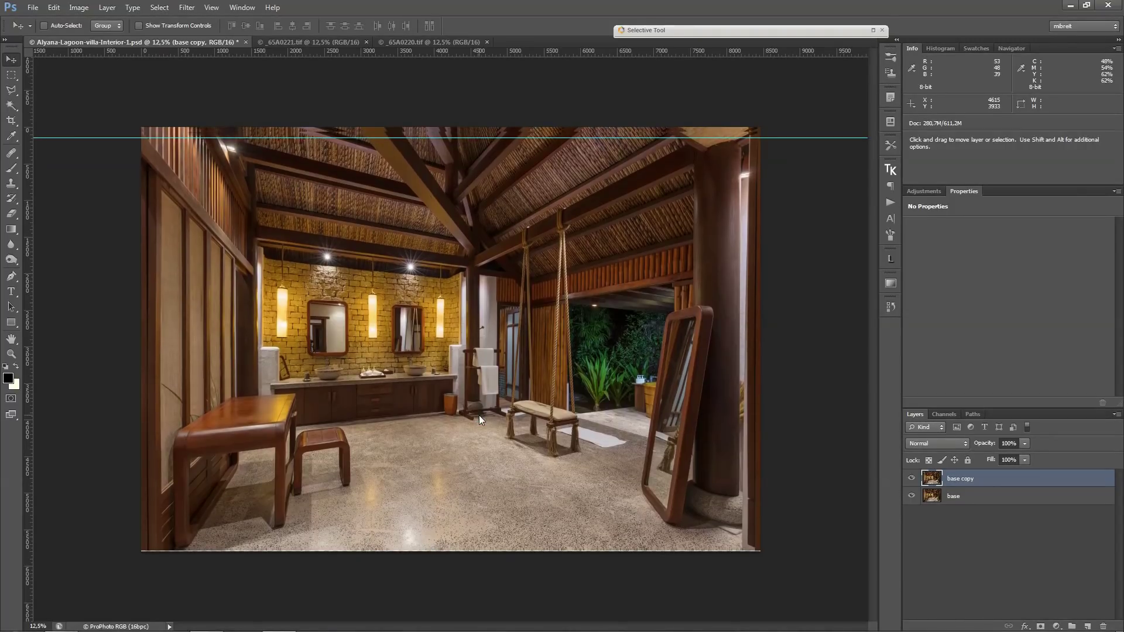
pyautogui.click(911, 495)
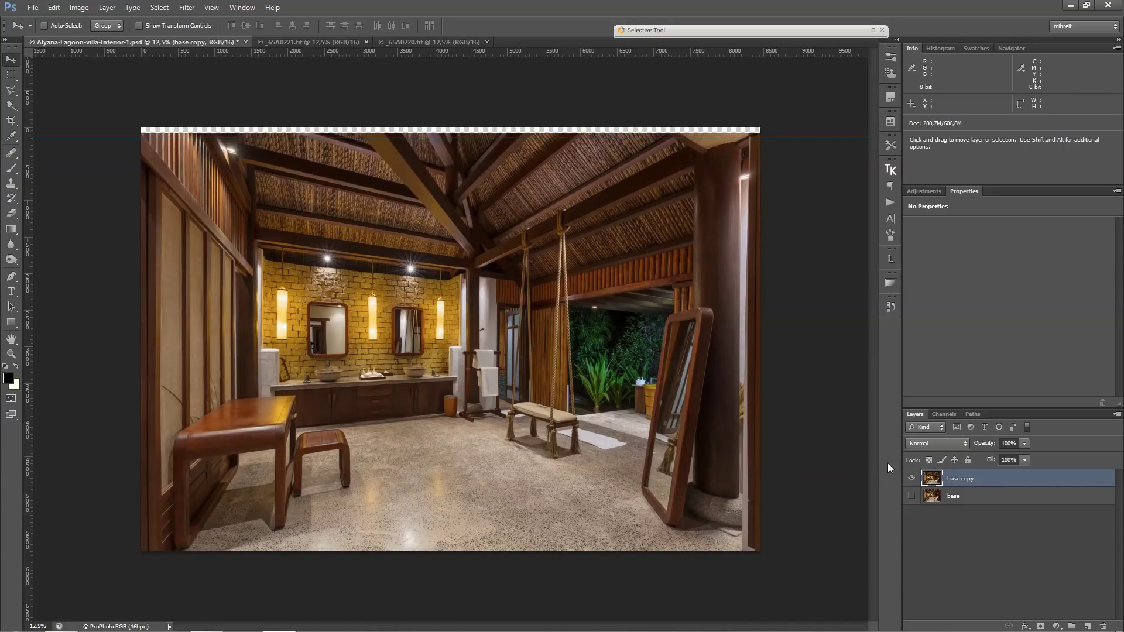
# Select the full-width ceiling area of the base copy and squash it vertically to 95.55% height so its upper edge meets the guide
pyautogui.click(11, 74)
pyautogui.moveTo(136, 124); pyautogui.dragTo(861, 238)
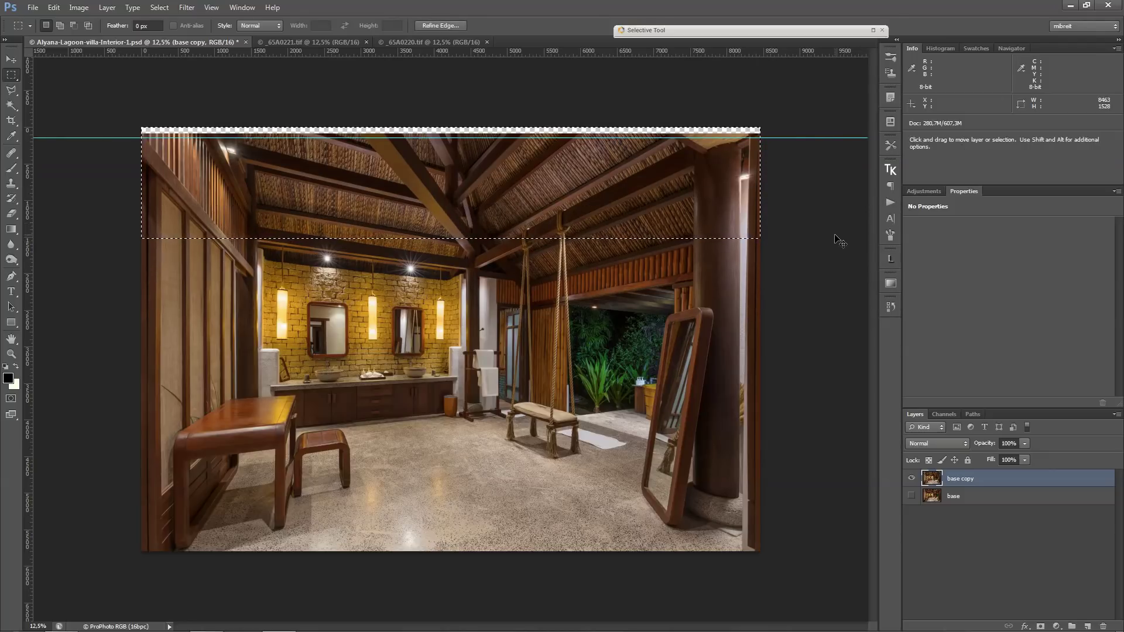
pyautogui.hotkey('ctrl', 't')
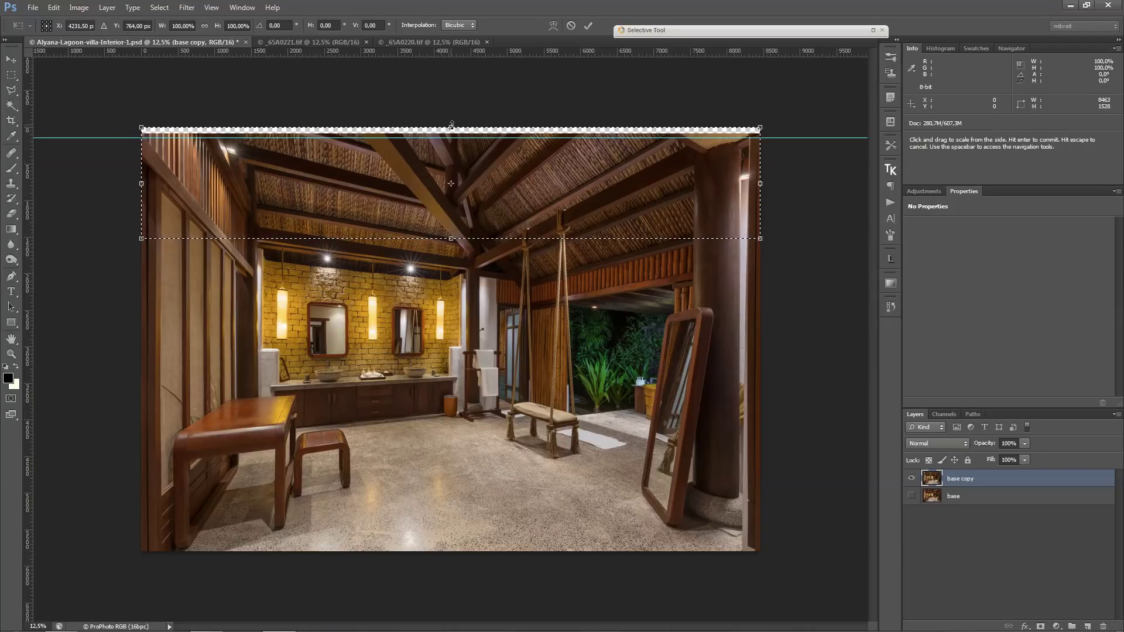
pyautogui.moveTo(451, 124); pyautogui.dragTo(452, 131)
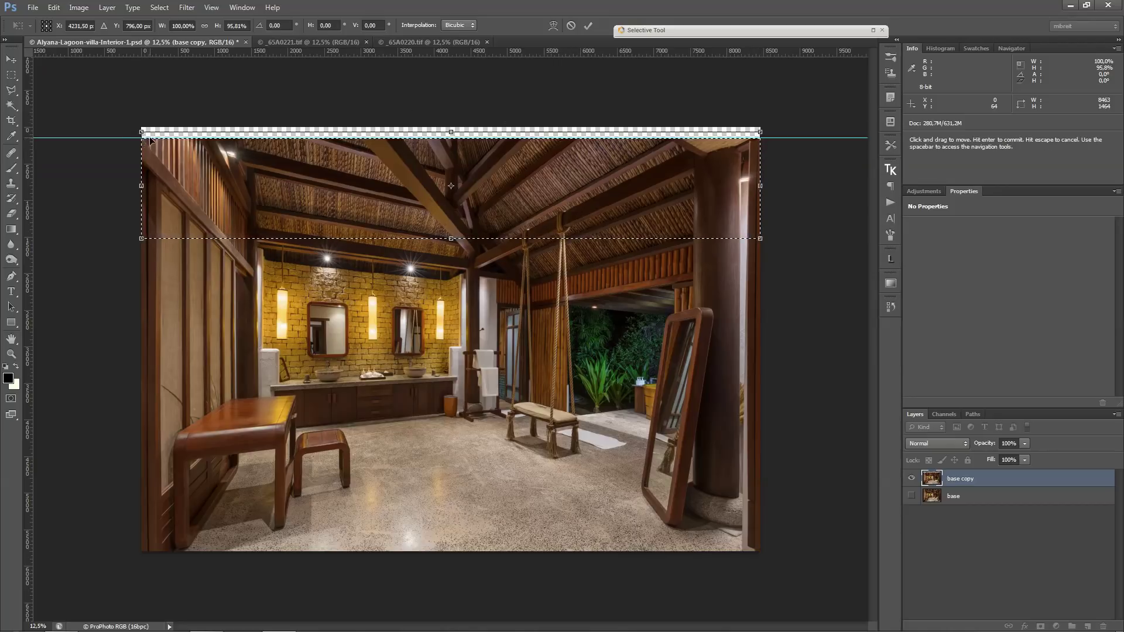
pyautogui.moveTo(450, 131); pyautogui.dragTo(459, 148)
pyautogui.keyDown('ctrl'); pyautogui.click(443, 121); pyautogui.keyUp('ctrl')
pyautogui.keyDown('ctrl'); pyautogui.click(443, 120); pyautogui.keyUp('ctrl')
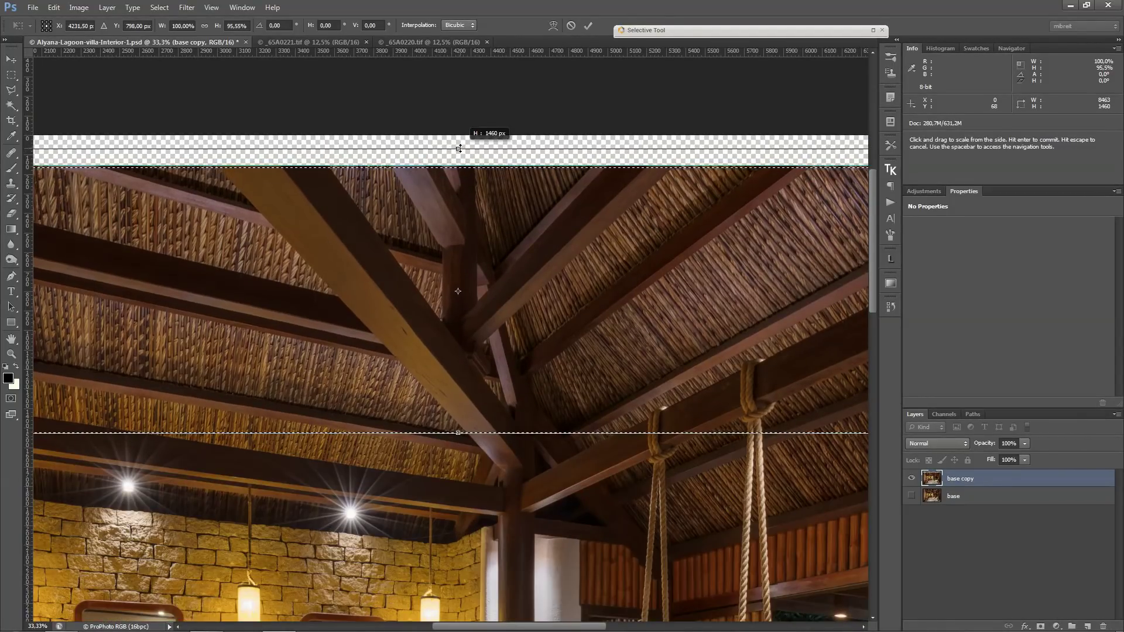
pyautogui.keyDown('ctrl'); pyautogui.keyDown('alt'); pyautogui.click(437, 239); pyautogui.keyUp('alt'); pyautogui.keyUp('ctrl')
pyautogui.keyDown('ctrl'); pyautogui.keyDown('alt'); pyautogui.click(437, 239); pyautogui.keyUp('alt'); pyautogui.keyUp('ctrl')
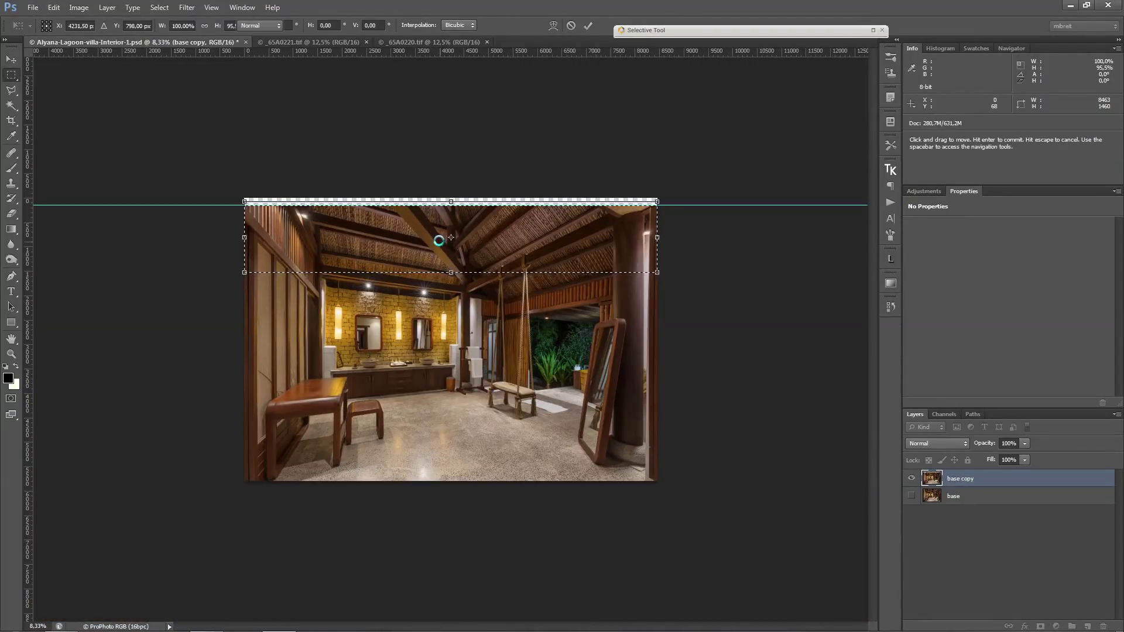
pyautogui.press('Return')
pyautogui.hotkey('ctrl', 'd')
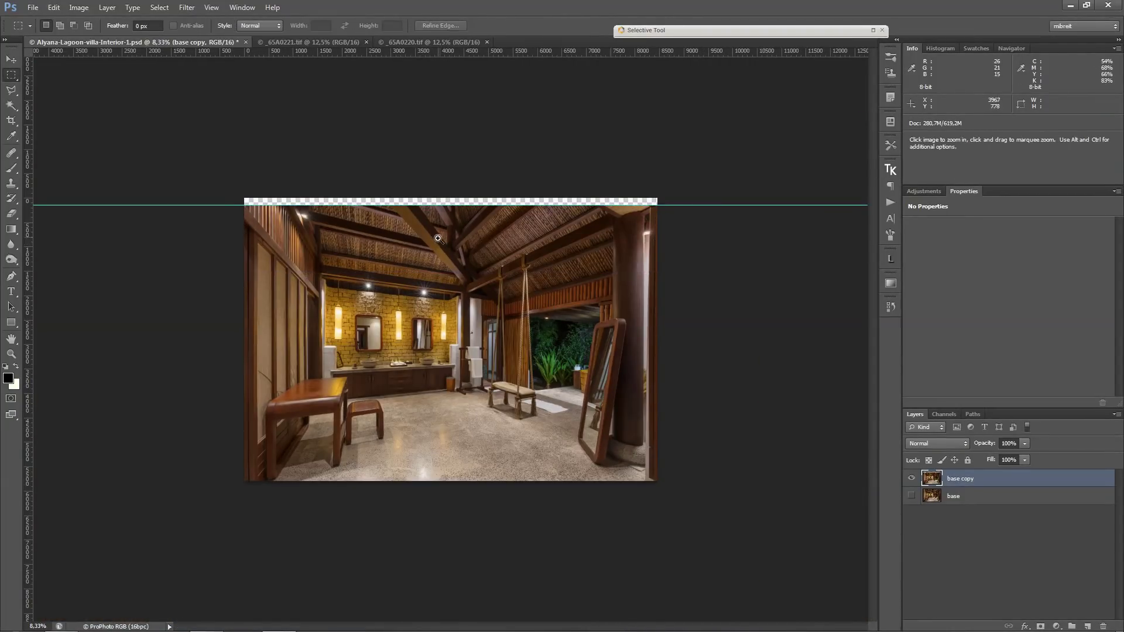
pyautogui.hotkey('ctrl', '+')
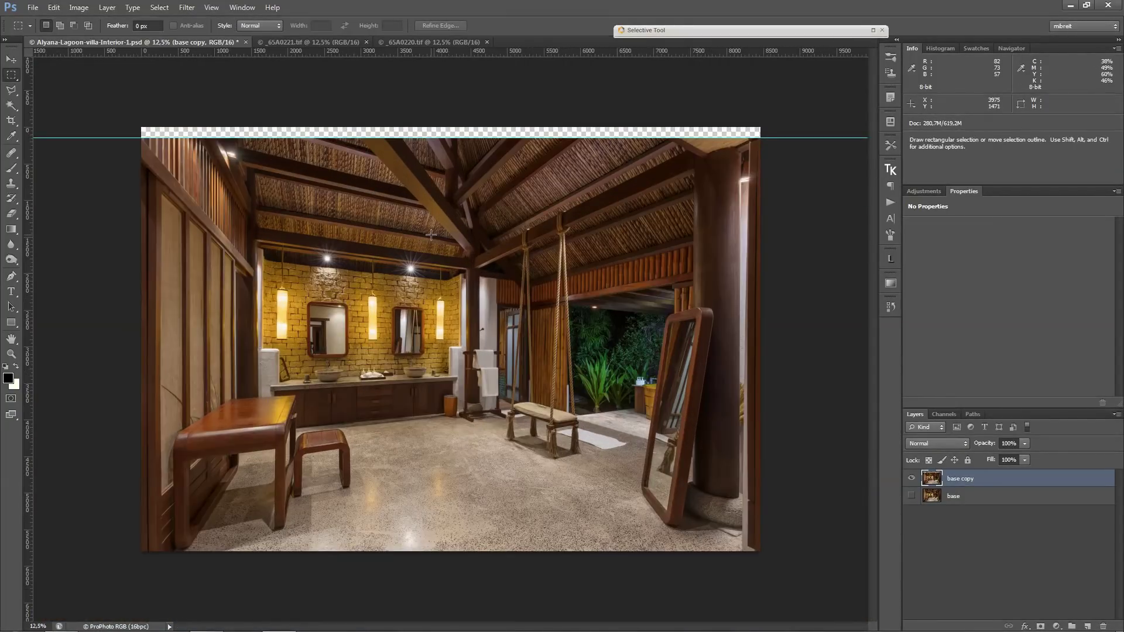
# Crop to a 2 x 3 ratio at 8463 x 5642 px, align the frame with the guide, and delete the cropped pixels
pyautogui.click(11, 121)
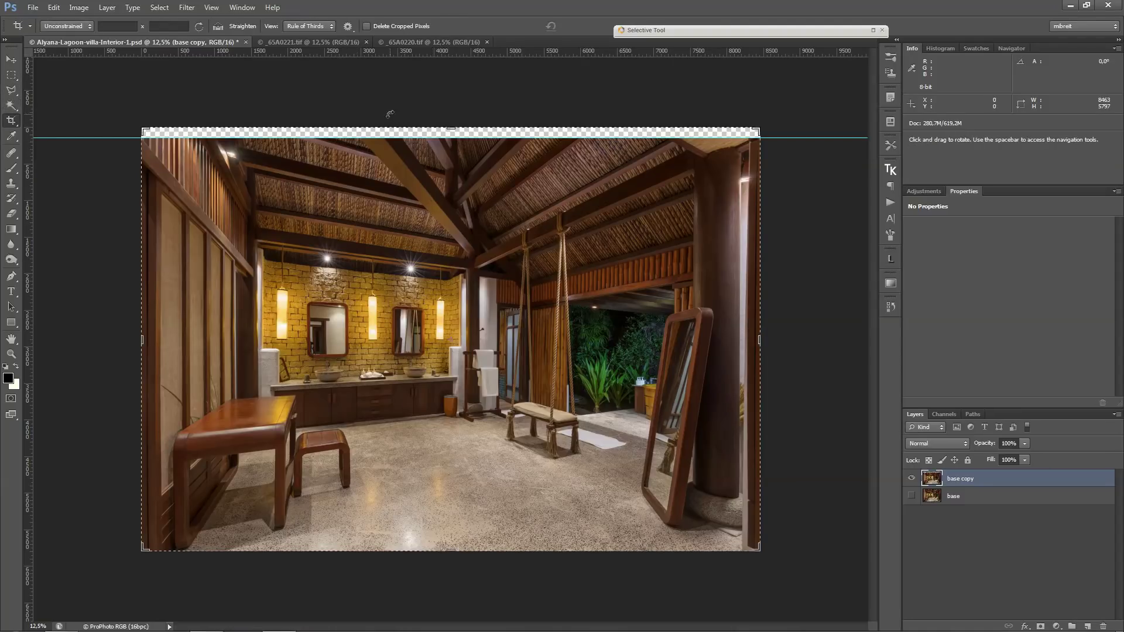
pyautogui.click(87, 26)
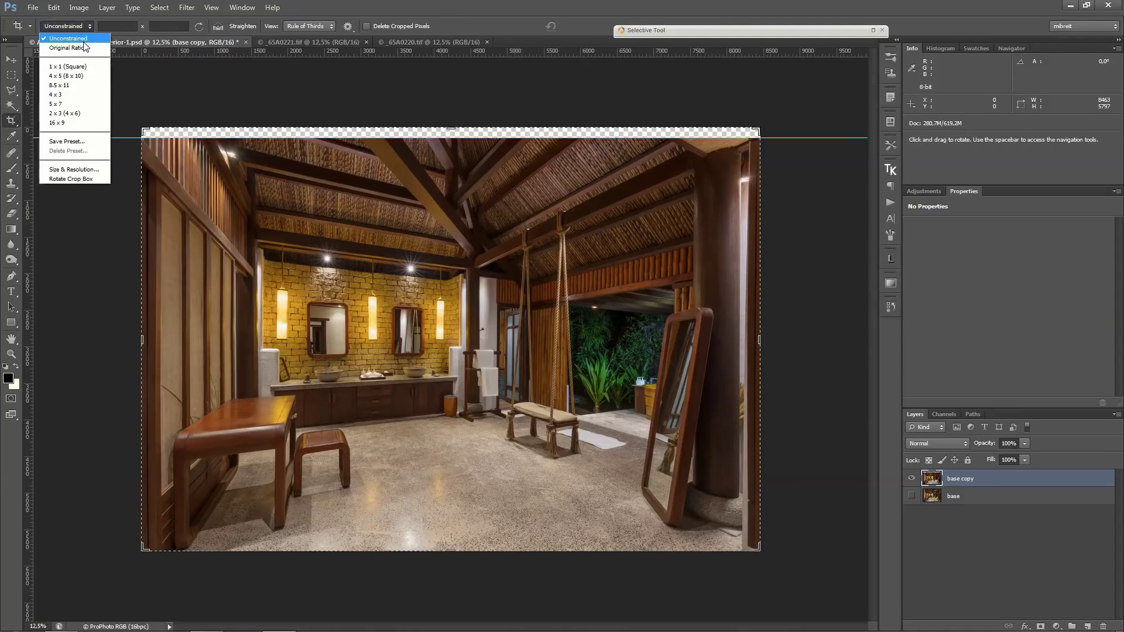
pyautogui.click(81, 114)
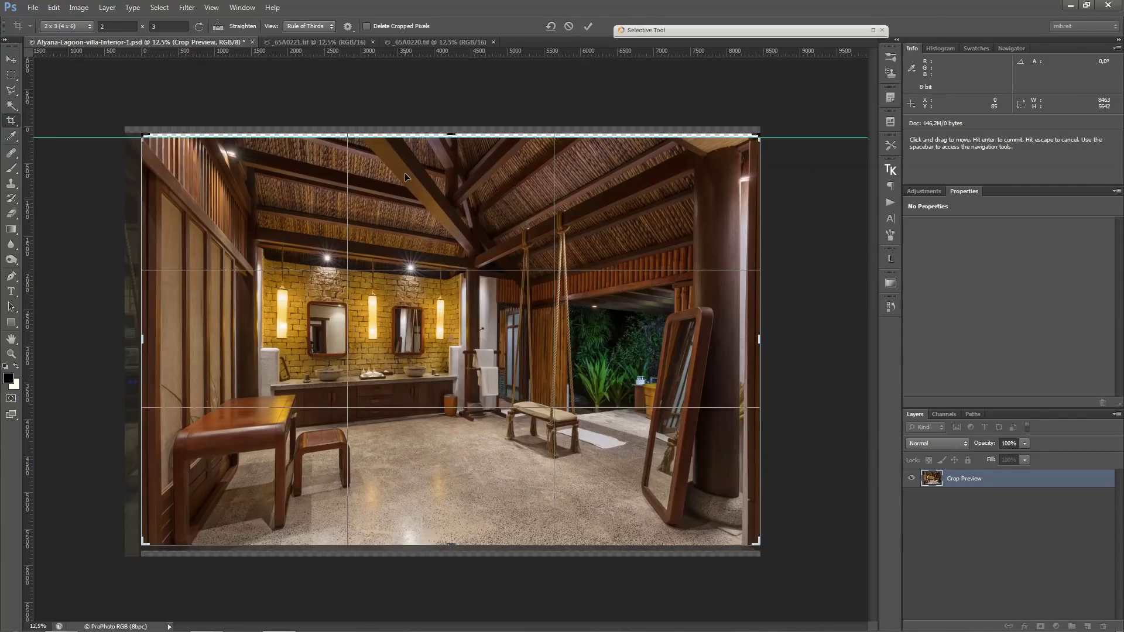
pyautogui.press('Up')
pyautogui.press('Up')
pyautogui.press('Up')
pyautogui.press('Up')
pyautogui.press('Up')
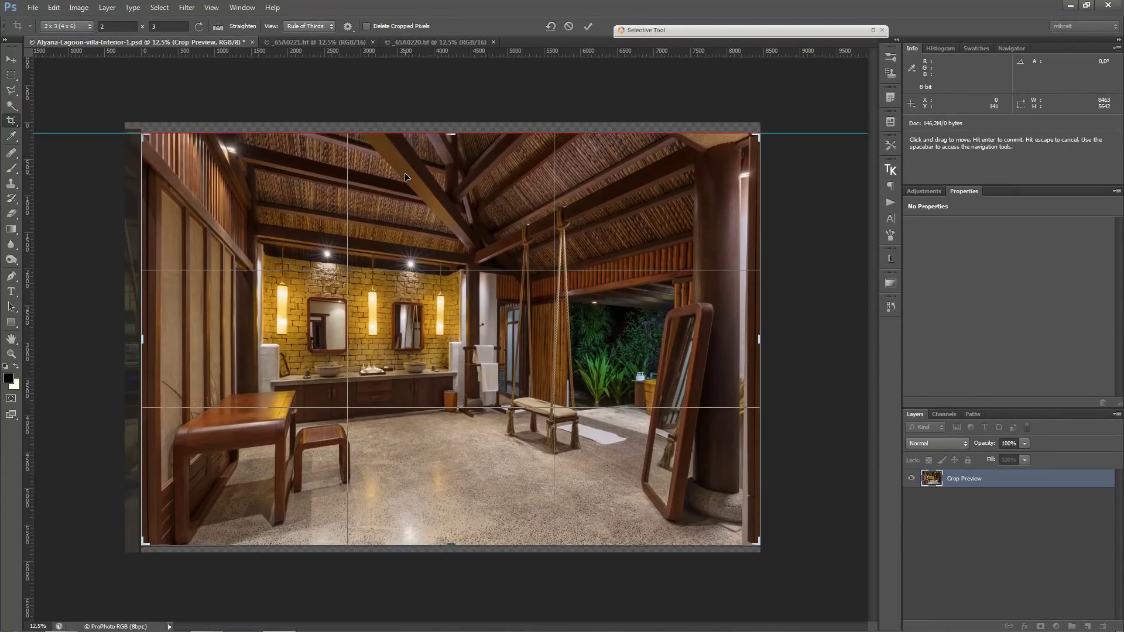
pyautogui.click(367, 26)
pyautogui.press('Return')
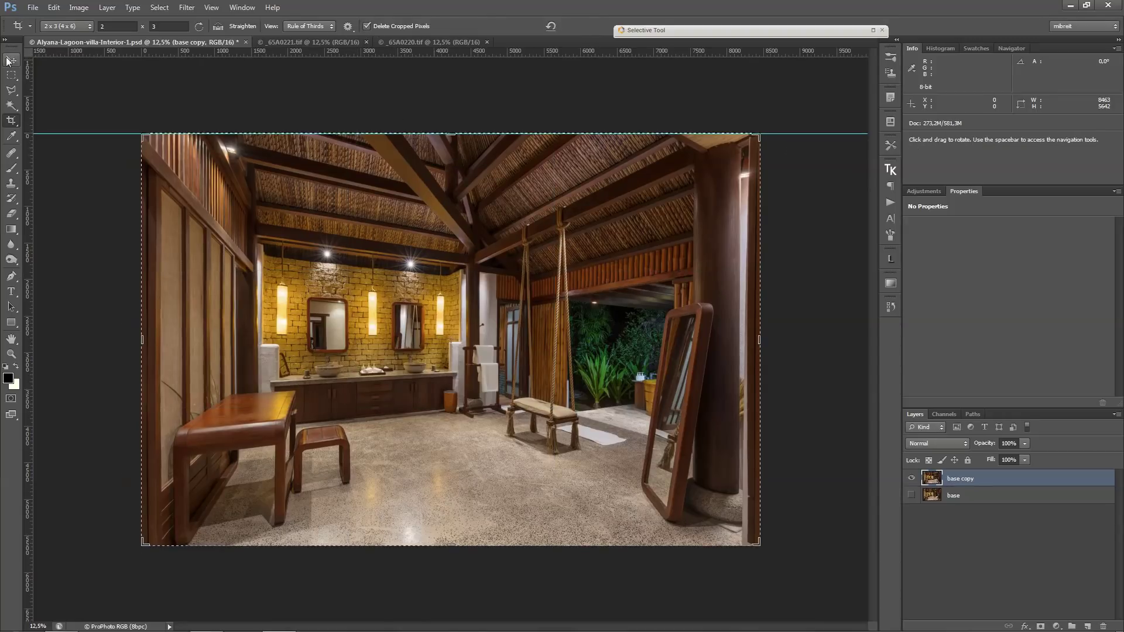
# Step back in the document history to the state before the crop was applied
pyautogui.press('v')
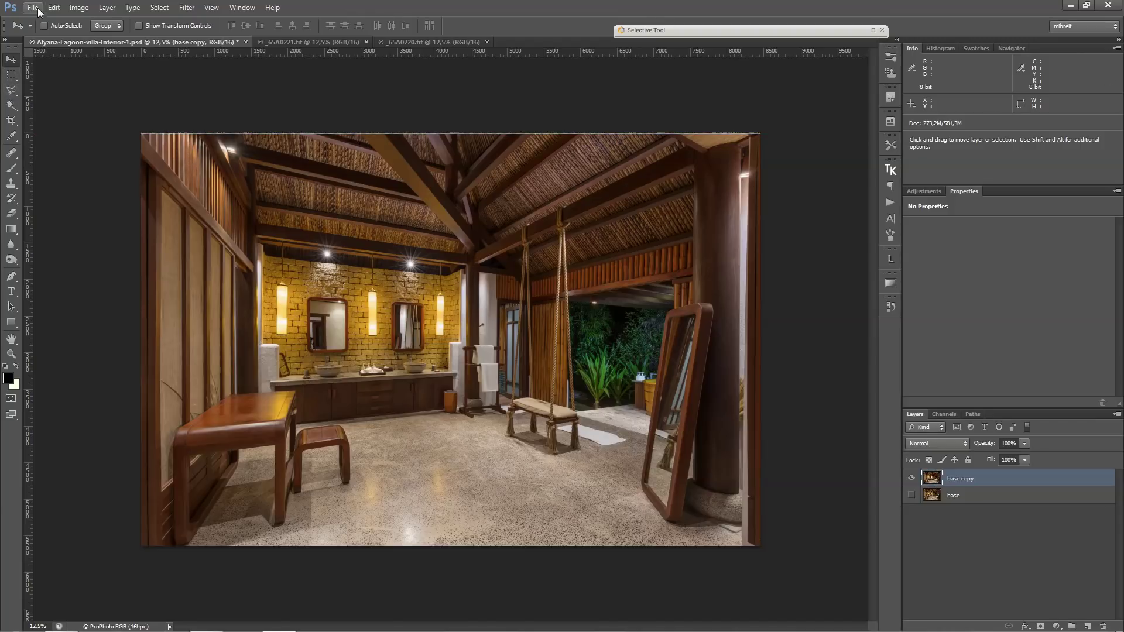
pyautogui.click(889, 304)
pyautogui.click(823, 496)
pyautogui.click(857, 300)
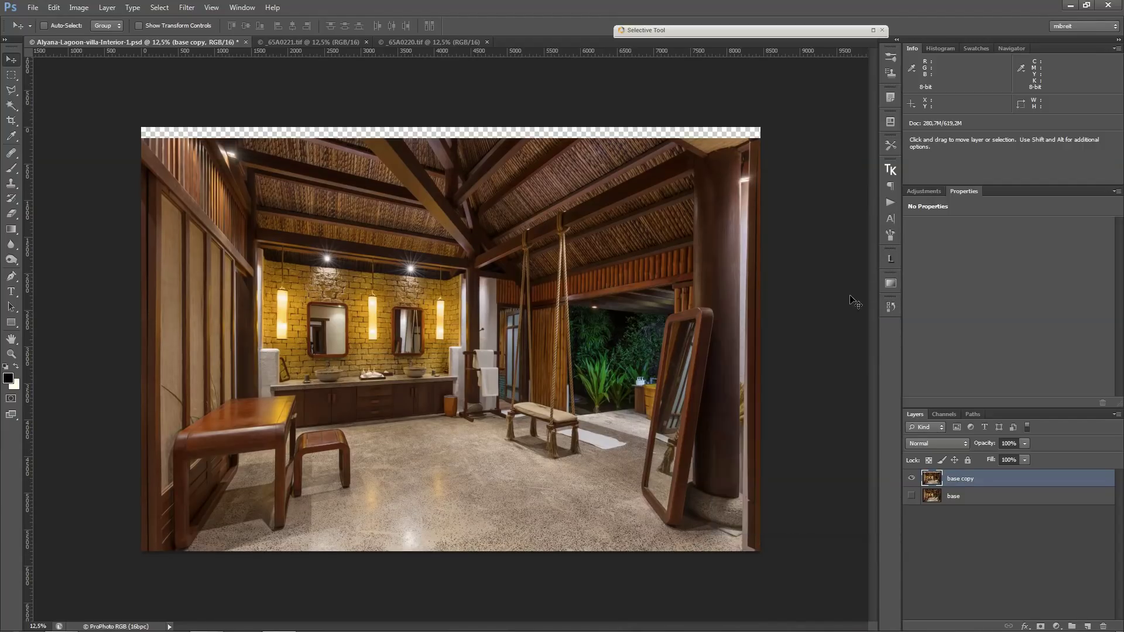
# Set up a 2 x 3 crop of 8463 x 5642 px and shift the frame past the transparent strip above the ceiling
pyautogui.press('c')
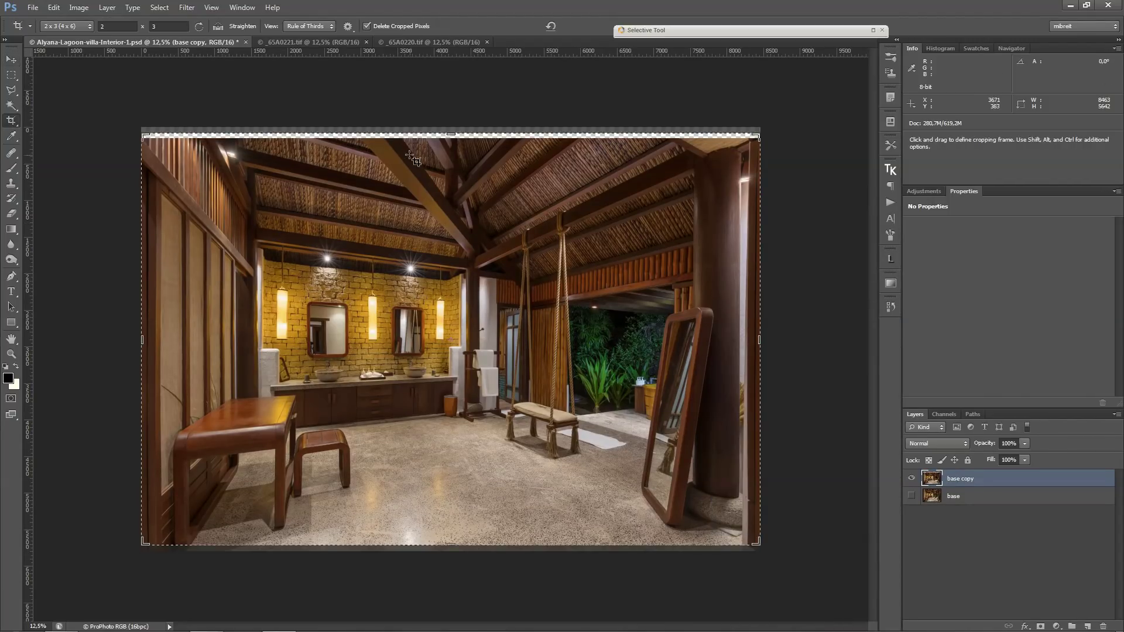
pyautogui.moveTo(413, 158); pyautogui.dragTo(405, 142)
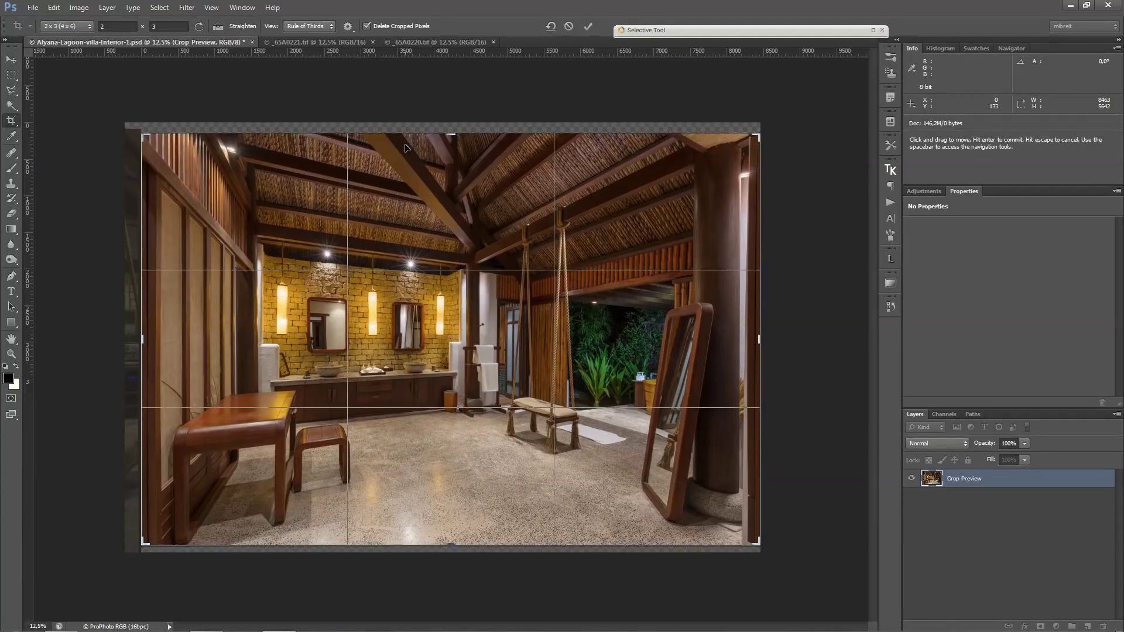
pyautogui.keyDown('ctrl'); pyautogui.click(442, 121); pyautogui.keyUp('ctrl')
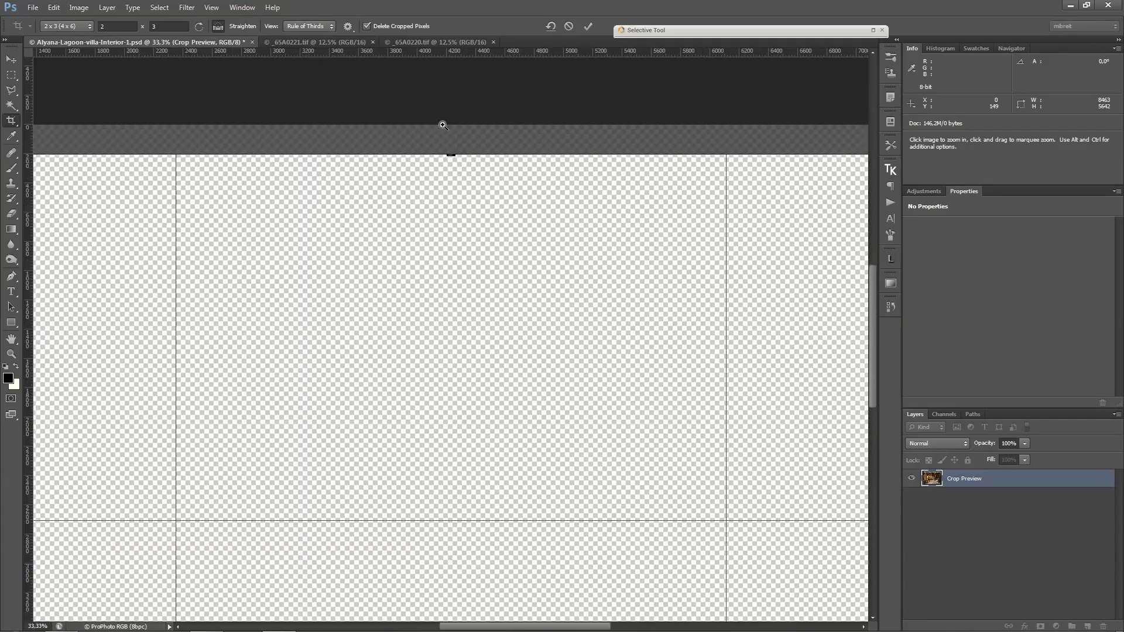
pyautogui.keyDown('ctrl'); pyautogui.click(444, 142); pyautogui.keyUp('ctrl')
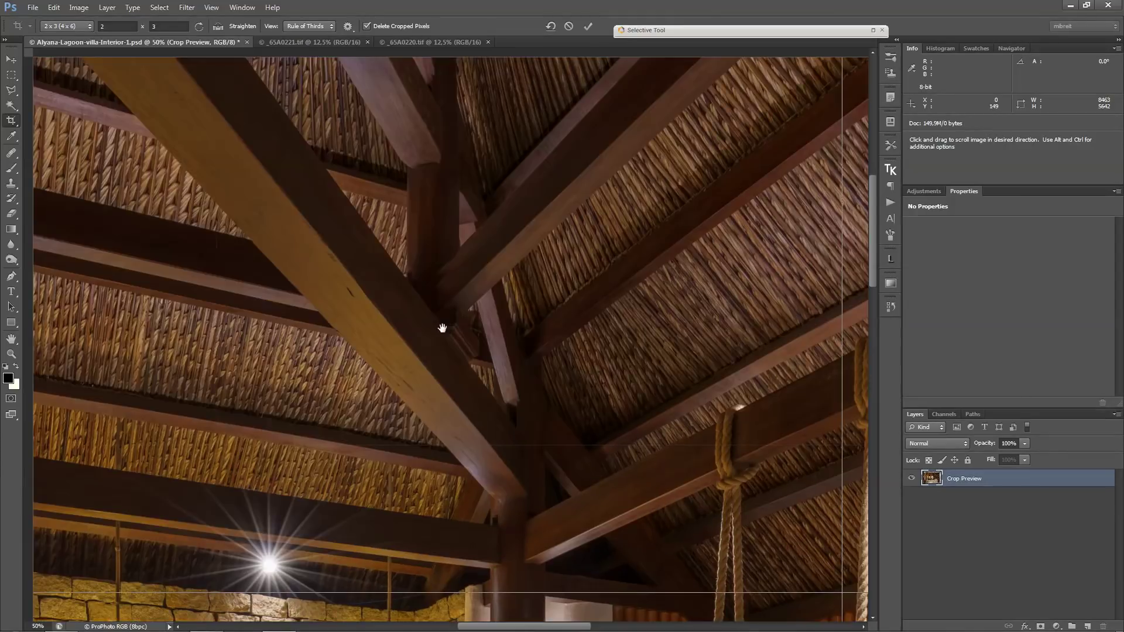
pyautogui.scroll(5, 442, 328)
pyautogui.hotkey('ctrl', 'r')
pyautogui.press('space')
pyautogui.moveTo(427, 322); pyautogui.dragTo(519, 301)
pyautogui.scroll(-10, 518, 307)
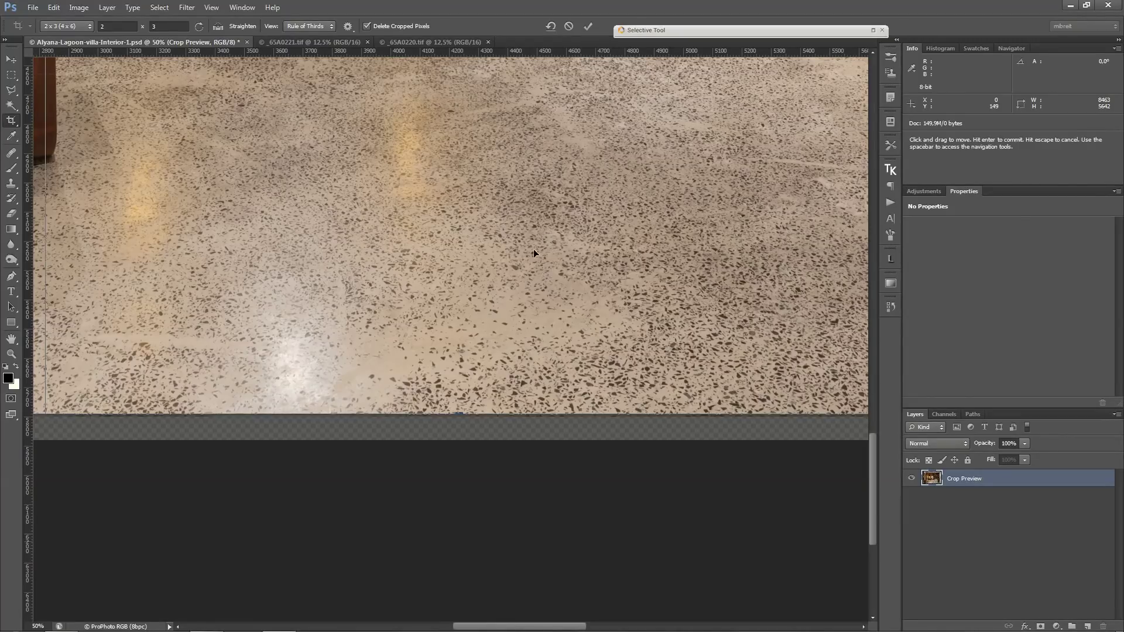
# Fine-tune the crop frame's vertical position against the floor's lower edge and apply the crop
pyautogui.scroll(10, 532, 253)
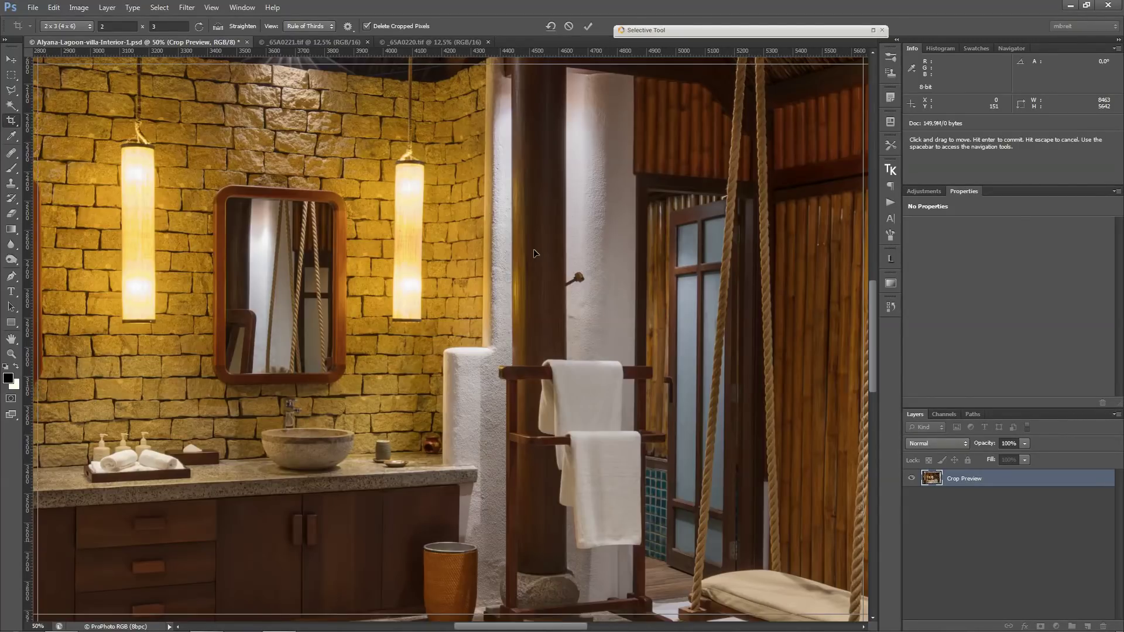
pyautogui.moveTo(873, 364); pyautogui.dragTo(858, 468)
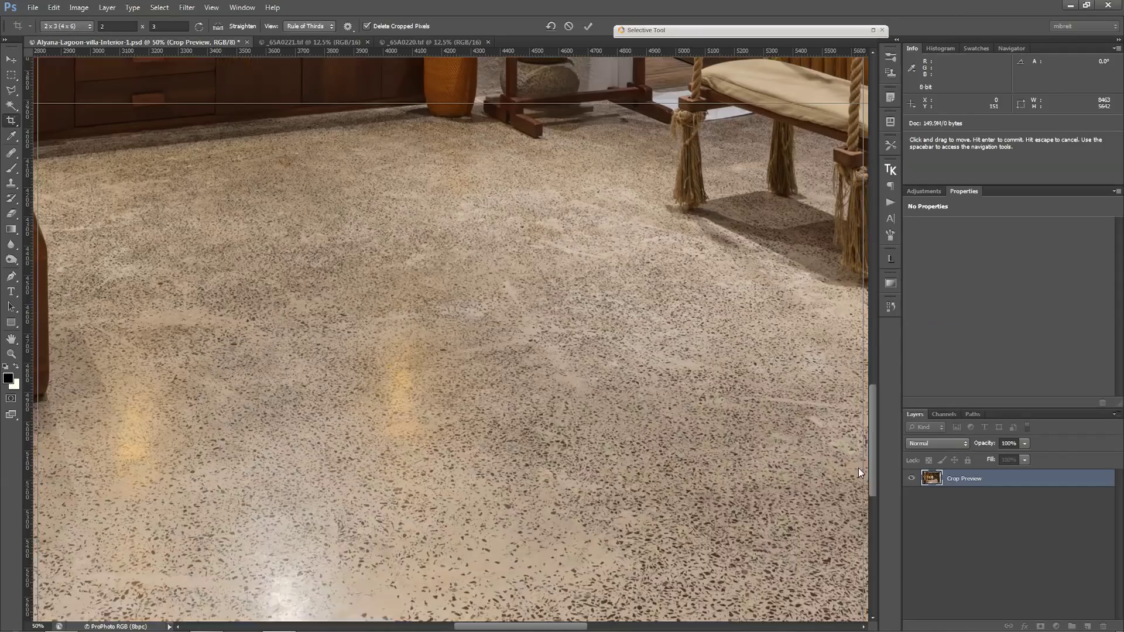
pyautogui.scroll(-3, 858, 469)
pyautogui.moveTo(567, 408); pyautogui.dragTo(553, 382)
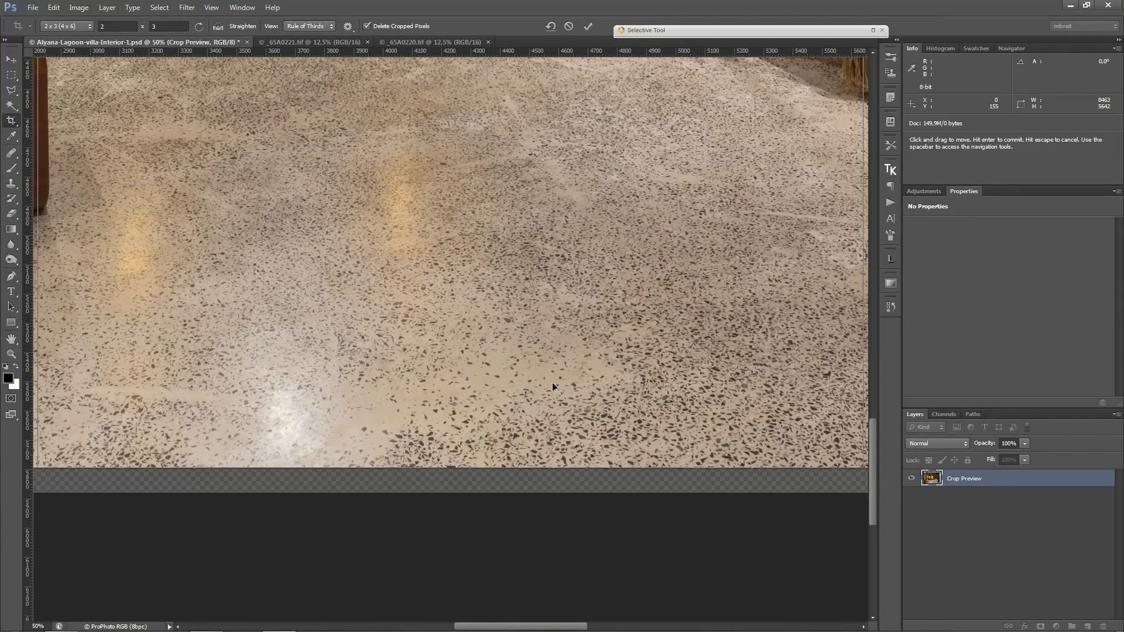
pyautogui.hotkey('alt', 'space')
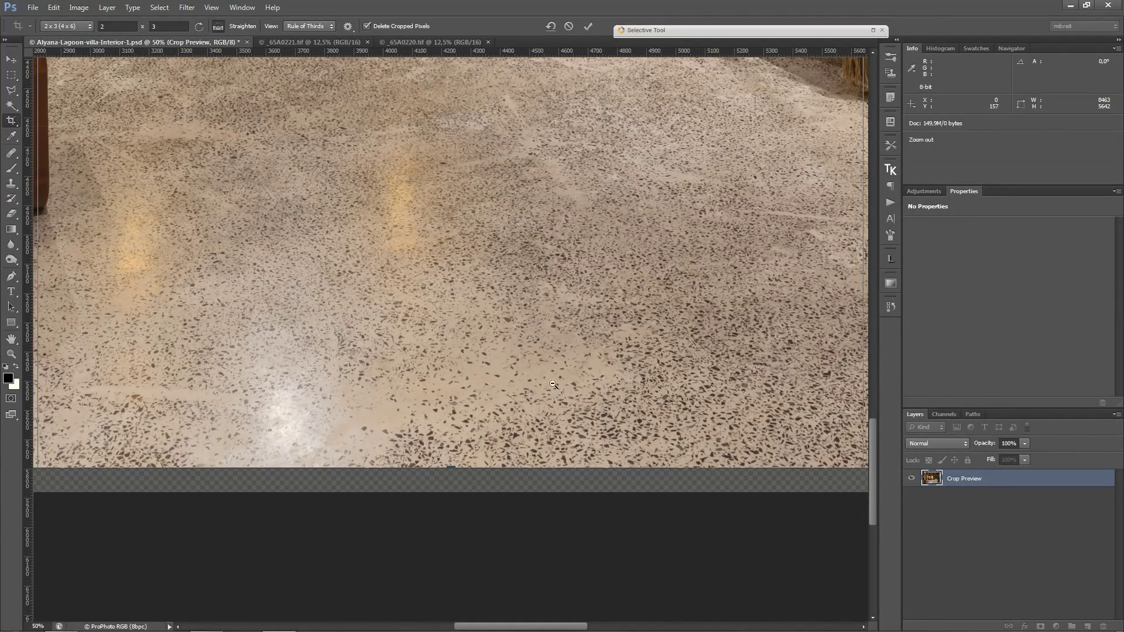
pyautogui.click(553, 384)
pyautogui.click(552, 384)
pyautogui.click(553, 384)
pyautogui.click(553, 384)
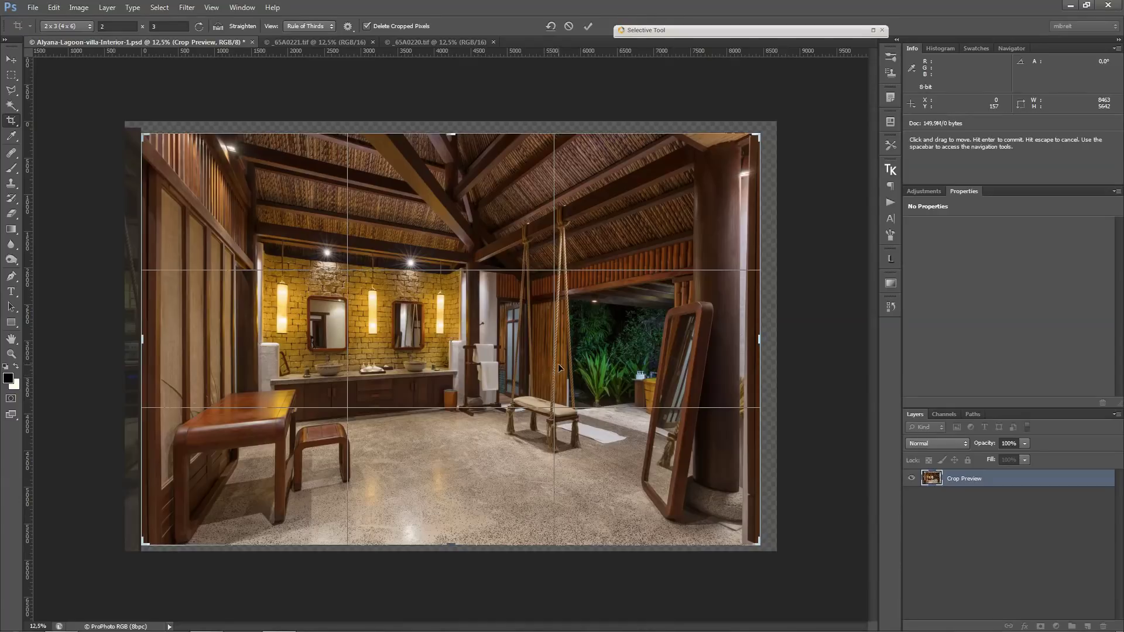
pyautogui.press('Return')
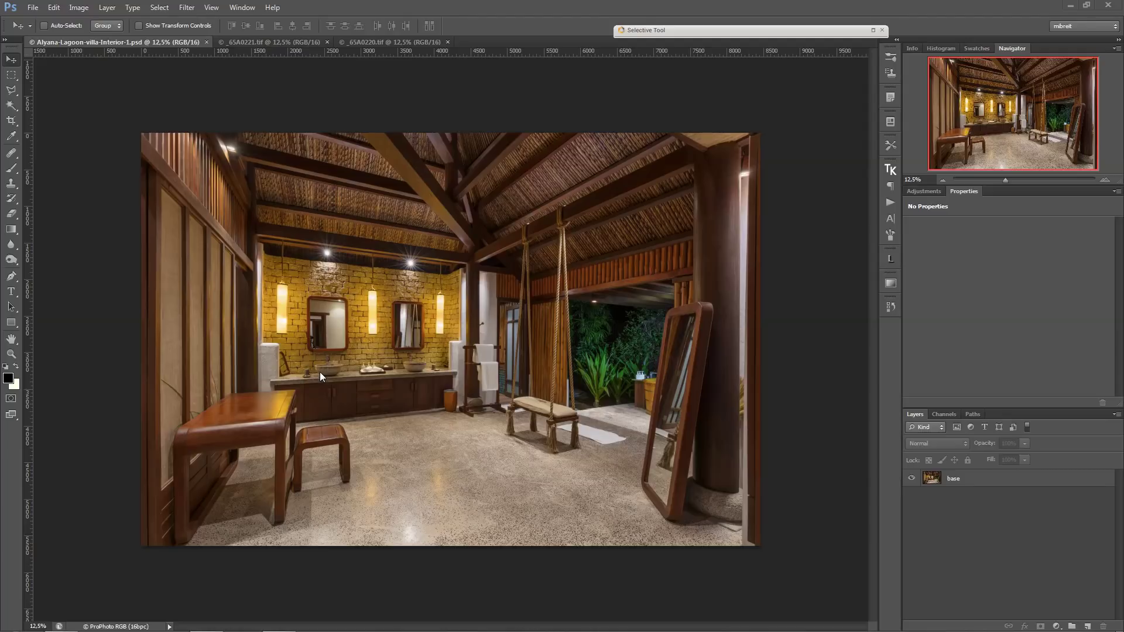
# Add an empty layer above the base layer and size the Healing Brush to about 53 px at the left vanity mirror
pyautogui.keyDown('ctrl'); pyautogui.click(279, 367); pyautogui.keyUp('ctrl')
pyautogui.moveTo(220, 317); pyautogui.dragTo(275, 354)
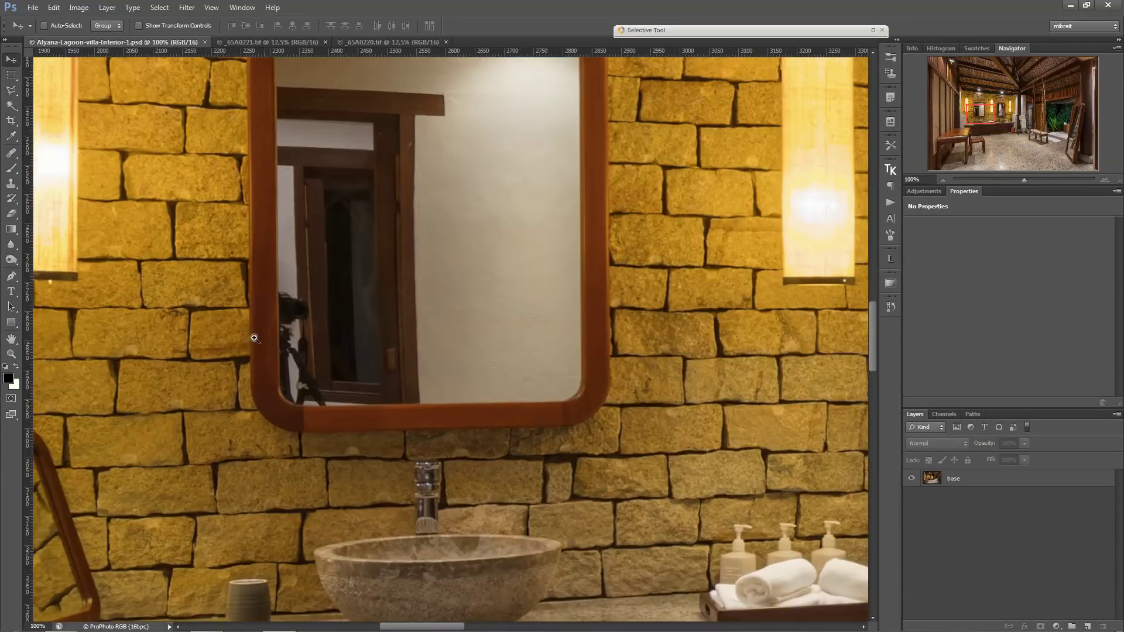
pyautogui.keyDown('ctrl'); pyautogui.click(267, 336); pyautogui.keyUp('ctrl')
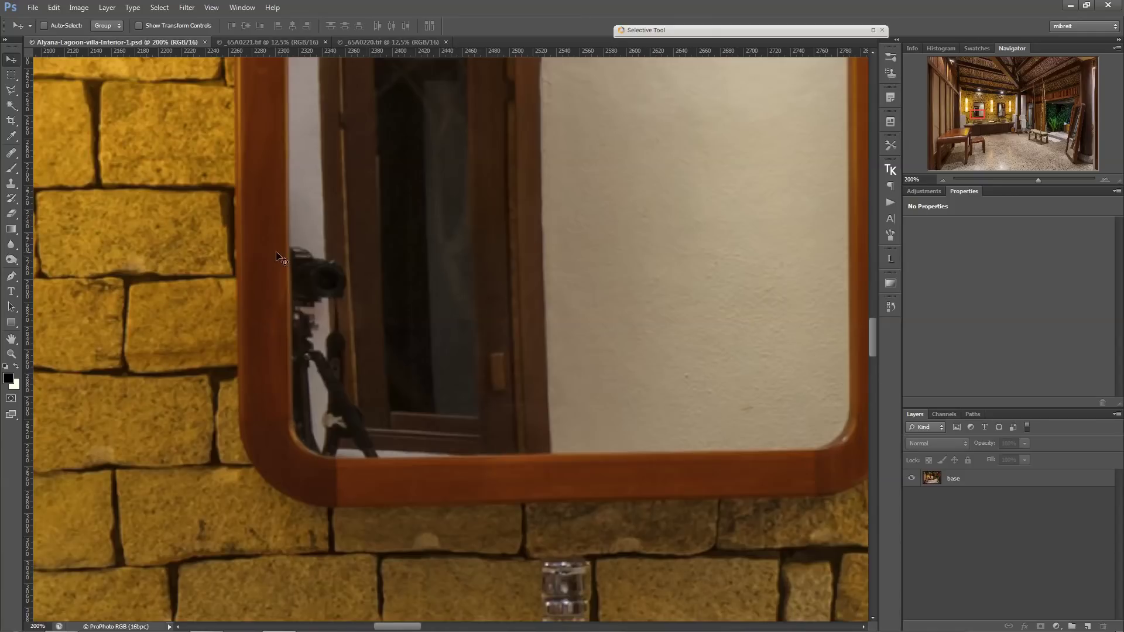
pyautogui.click(1088, 626)
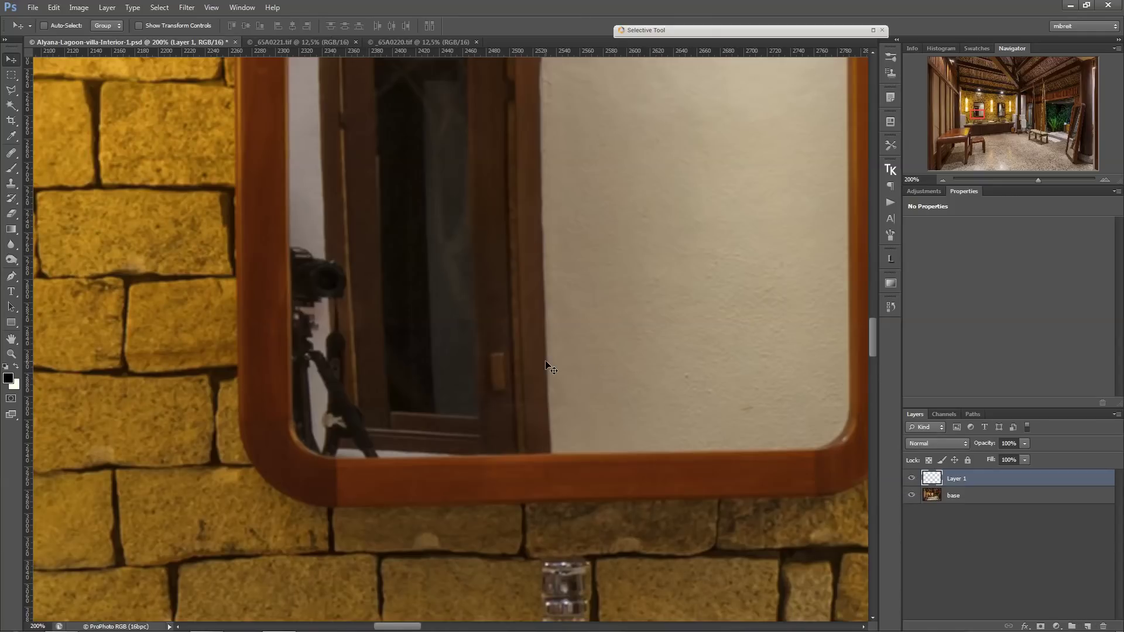
pyautogui.moveTo(316, 200); pyautogui.dragTo(327, 277)
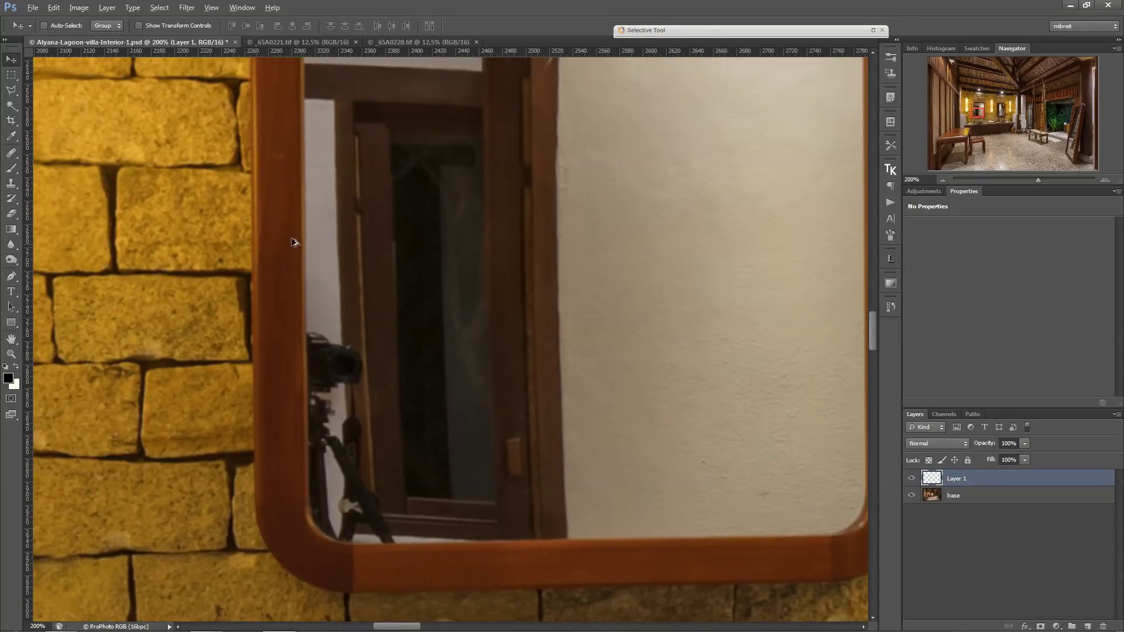
pyautogui.click(11, 153)
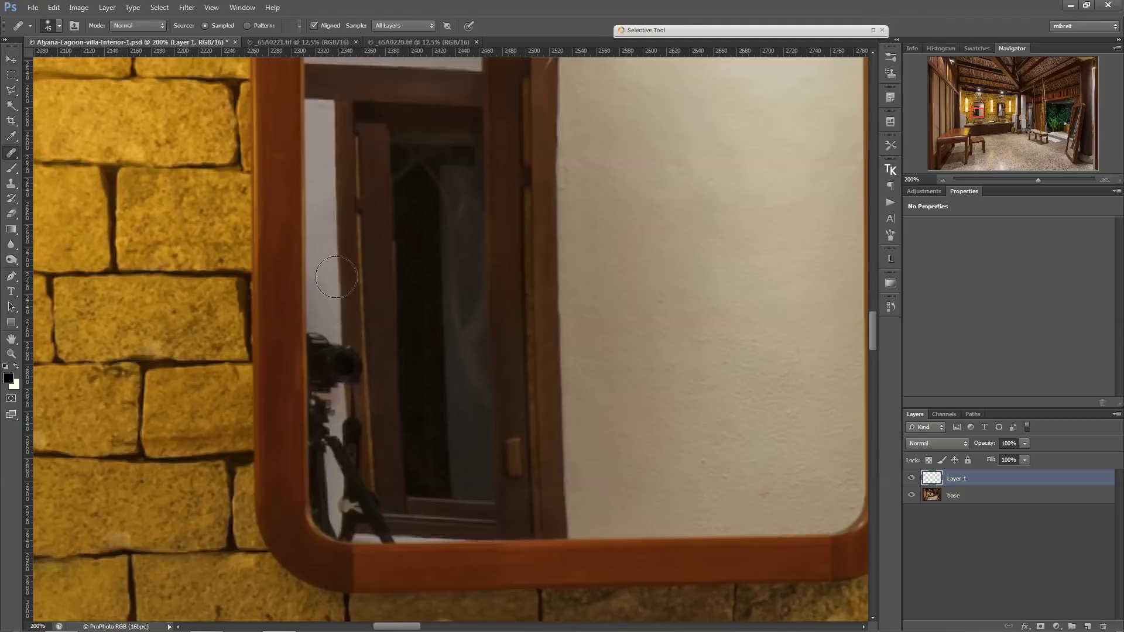
pyautogui.keyDown('alt'); pyautogui.rightClick(326, 276); pyautogui.keyUp('alt')
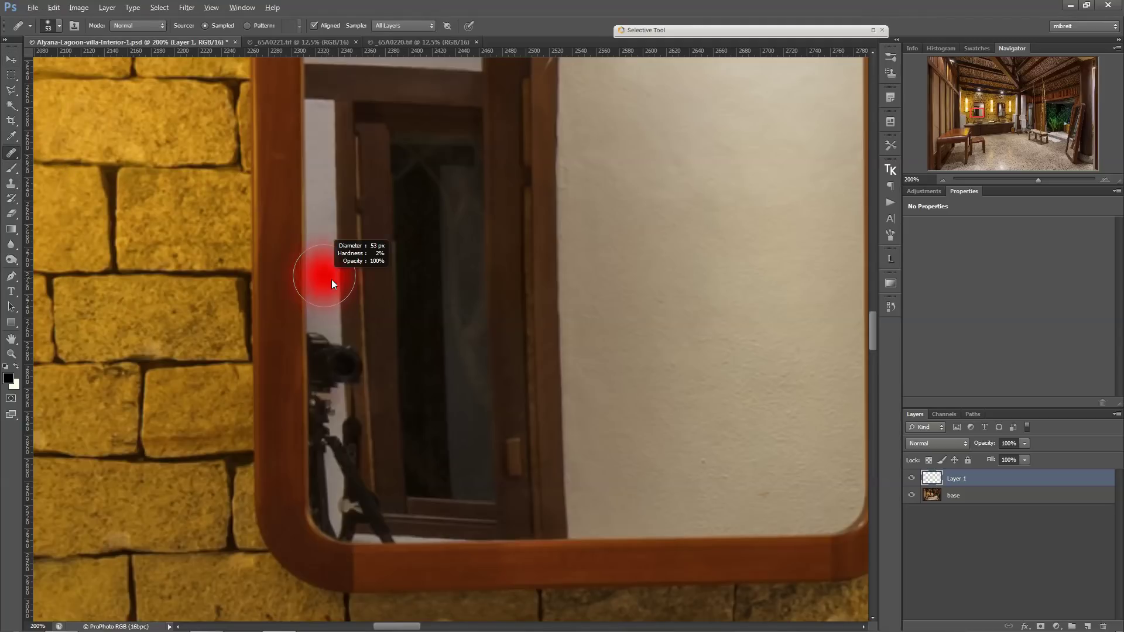
# Clone clean wall over the reflected camera in the left vanity mirror and add another empty layer
pyautogui.click(10, 183)
pyautogui.moveTo(336, 330)
pyautogui.mouseDown()
pyautogui.moveTo(344, 452)
pyautogui.moveTo(303, 343)
pyautogui.moveTo(314, 470)
pyautogui.moveTo(367, 533)
pyautogui.moveTo(344, 364)
pyautogui.mouseUp()
pyautogui.hotkey('ctrl', 'shift', 'alt', 'n')
pyautogui.hotkey('ctrl', 't')
pyautogui.press('Escape')
pyautogui.scroll(1, 327, 474)
# Clone wall and door-frame texture over the reflected tripod in the mirror's lower left part, adjusting the brush size to fit
pyautogui.press('[')
pyautogui.press('[')
pyautogui.moveTo(340, 410)
pyautogui.mouseDown()
pyautogui.moveTo(319, 463)
pyautogui.moveTo(345, 480)
pyautogui.moveTo(331, 468)
pyautogui.moveTo(402, 394)
pyautogui.moveTo(371, 371)
pyautogui.moveTo(384, 417)
pyautogui.mouseUp()
pyautogui.press(']')
pyautogui.hscroll(-3, 384, 416)
pyautogui.moveTo(442, 451)
pyautogui.mouseDown()
pyautogui.moveTo(448, 486)
pyautogui.moveTo(504, 489)
pyautogui.mouseUp()
pyautogui.press('[')
pyautogui.press('[')
pyautogui.press('[')
pyautogui.hscroll(-2, 508, 433)
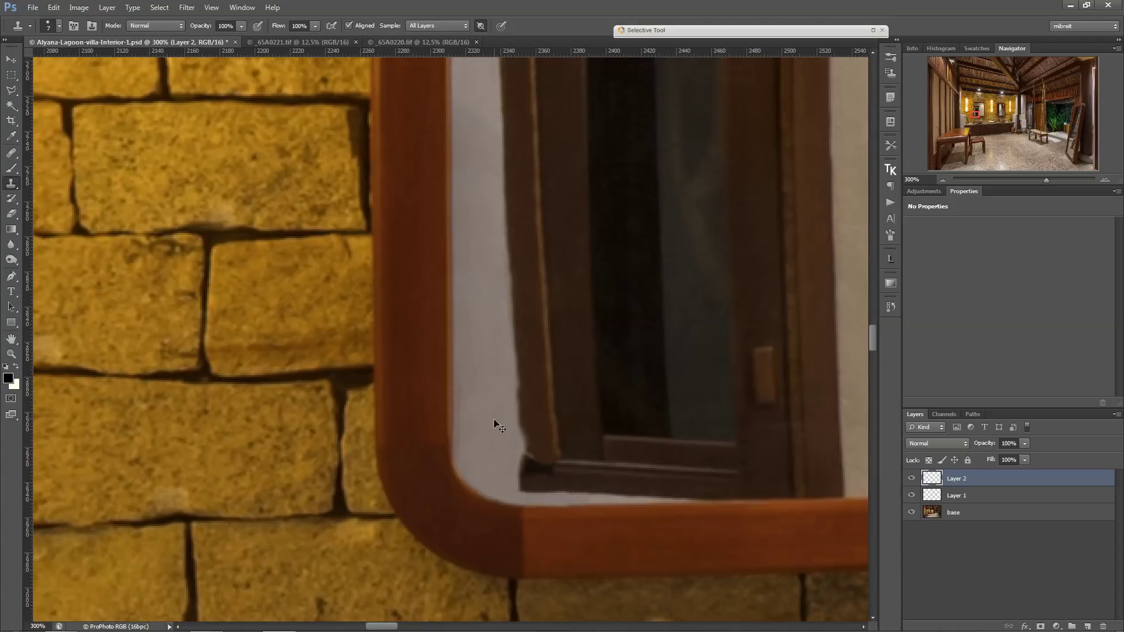
# Add a third retouching layer and refine the cloned area around the mirror's lower left corner
pyautogui.hscroll(3, 508, 433)
pyautogui.scroll(1, 508, 432)
pyautogui.hotkey('ctrl', 'shift', 'alt', 'n')
pyautogui.press(']')
pyautogui.press(']')
pyautogui.press(']')
pyautogui.press(']')
pyautogui.moveTo(402, 409)
pyautogui.mouseDown()
pyautogui.moveTo(426, 512)
pyautogui.moveTo(418, 527)
pyautogui.moveTo(582, 534)
pyautogui.mouseUp()
pyautogui.press('[')
pyautogui.press('[')
pyautogui.press('1')
pyautogui.hscroll(-2, 479, 524)
# Add a fourth layer in Hard Light mode and brush over the retouched left side of the mirror
pyautogui.hotkey('ctrl', '-')
pyautogui.hotkey('ctrl', 'shift', 'alt', 'n')
pyautogui.hotkey('shift', 'alt', 'h')
pyautogui.press('b')
pyautogui.moveTo(466, 508); pyautogui.dragTo(451, 346)
# Fit the whole image in view and merge all four retouching layers with the base layer
pyautogui.press('v')
pyautogui.hotkey('ctrl', '0')
pyautogui.keyDown('shift'); pyautogui.click(958, 548); pyautogui.keyUp('shift')
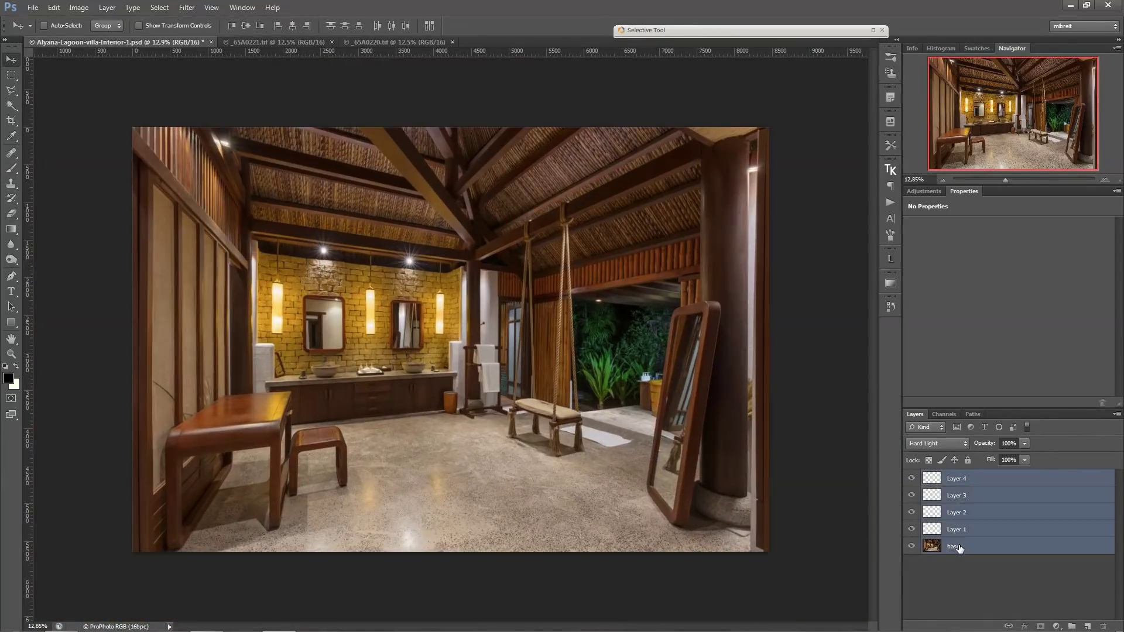
pyautogui.hotkey('ctrl', 'e')
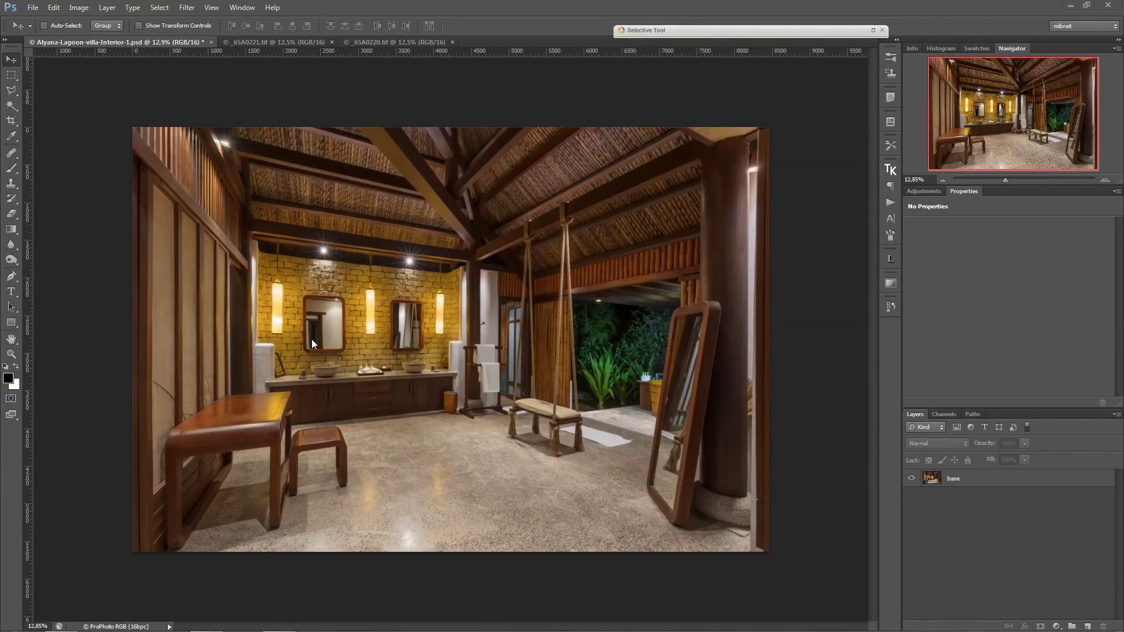